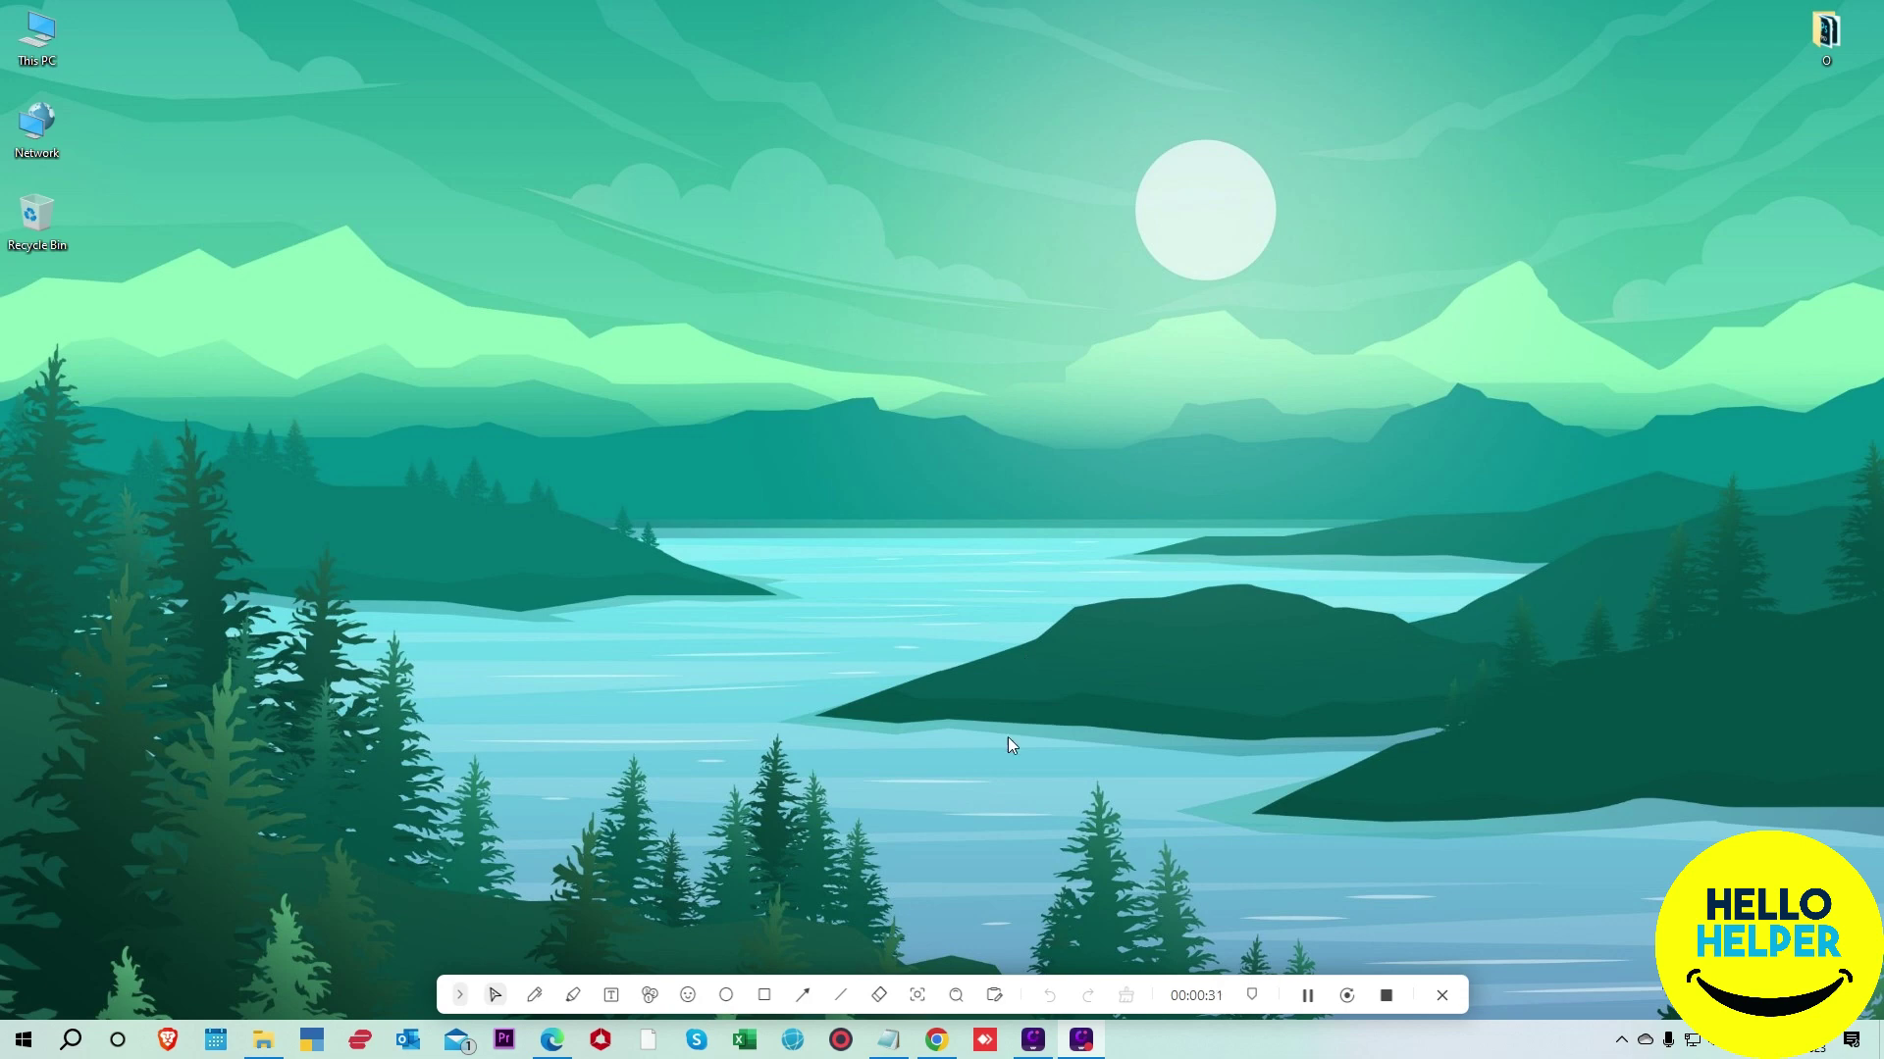
Step: Launch Google Chrome from the Windows taskbar to get a new tab
{"action": "left_click", "coordinate": [937, 1040]}
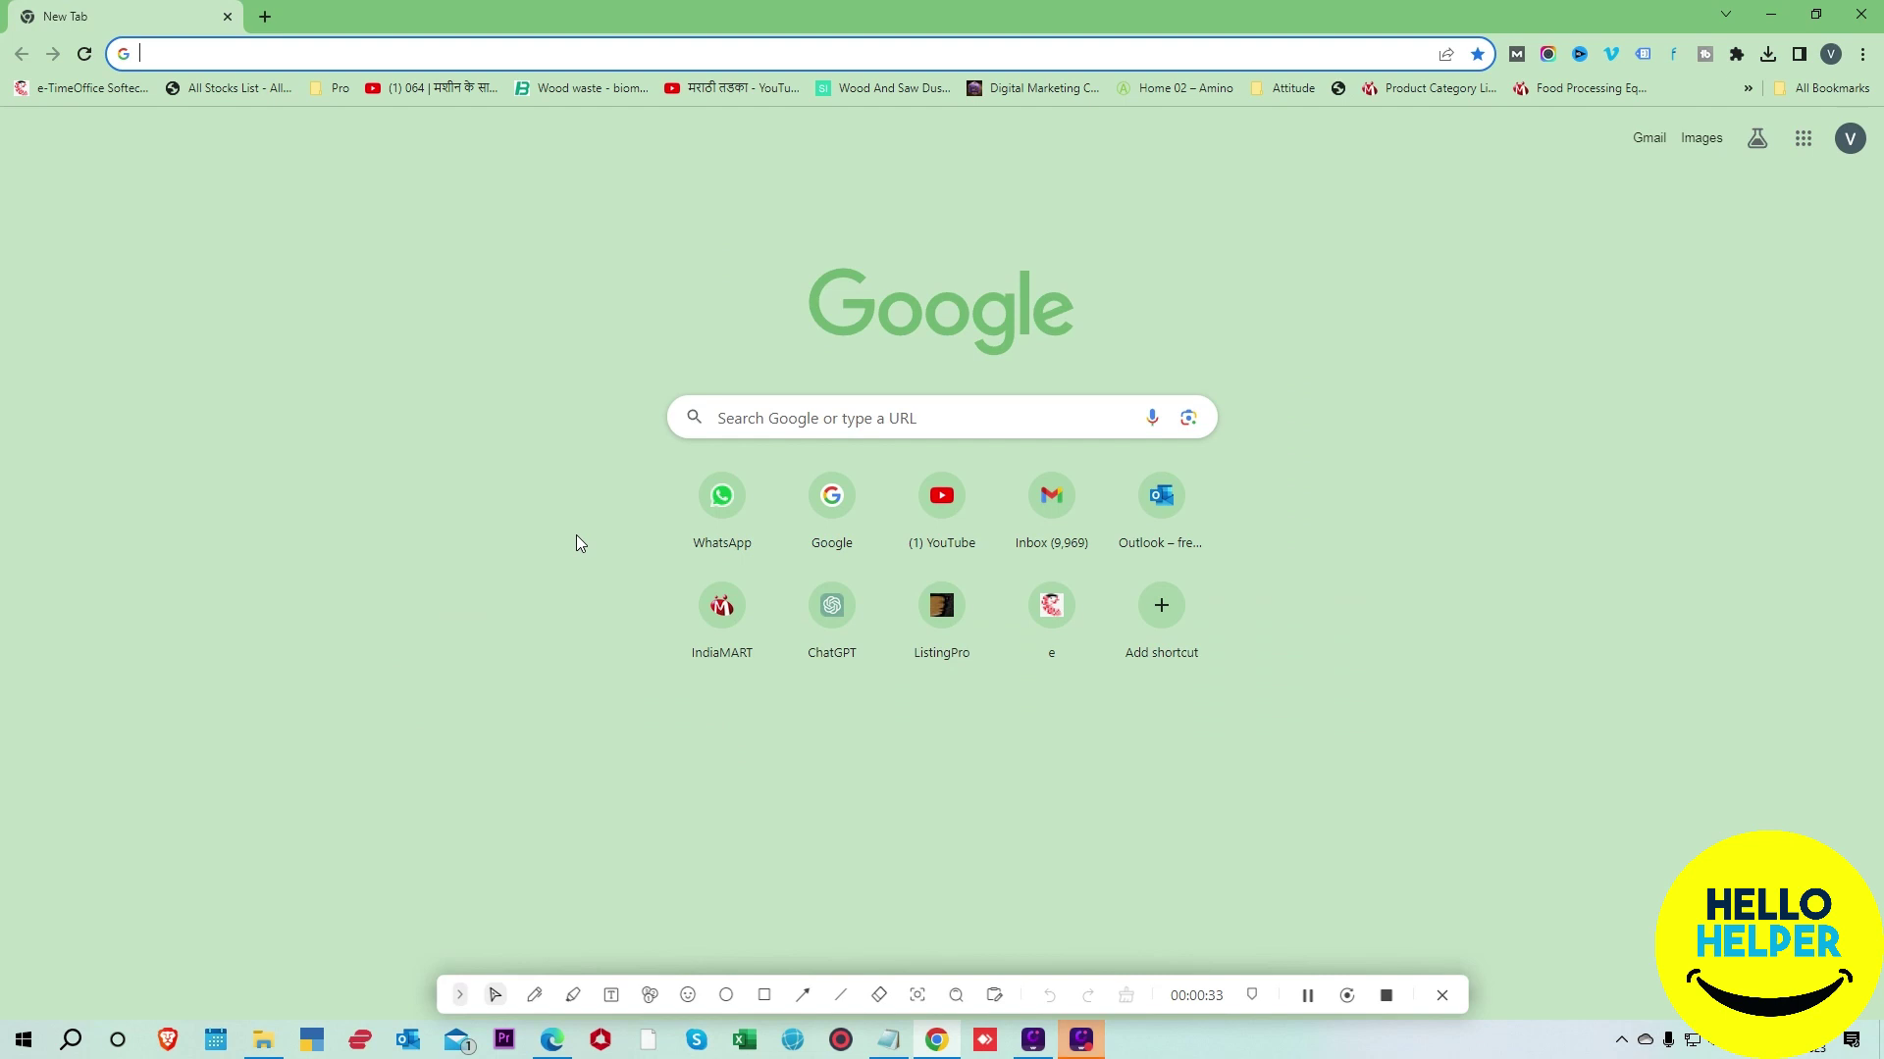
Step: Go to docs.google.com by entering 'do' in the address bar and accepting the suggestion
{"action": "left_click", "coordinate": [802, 999]}
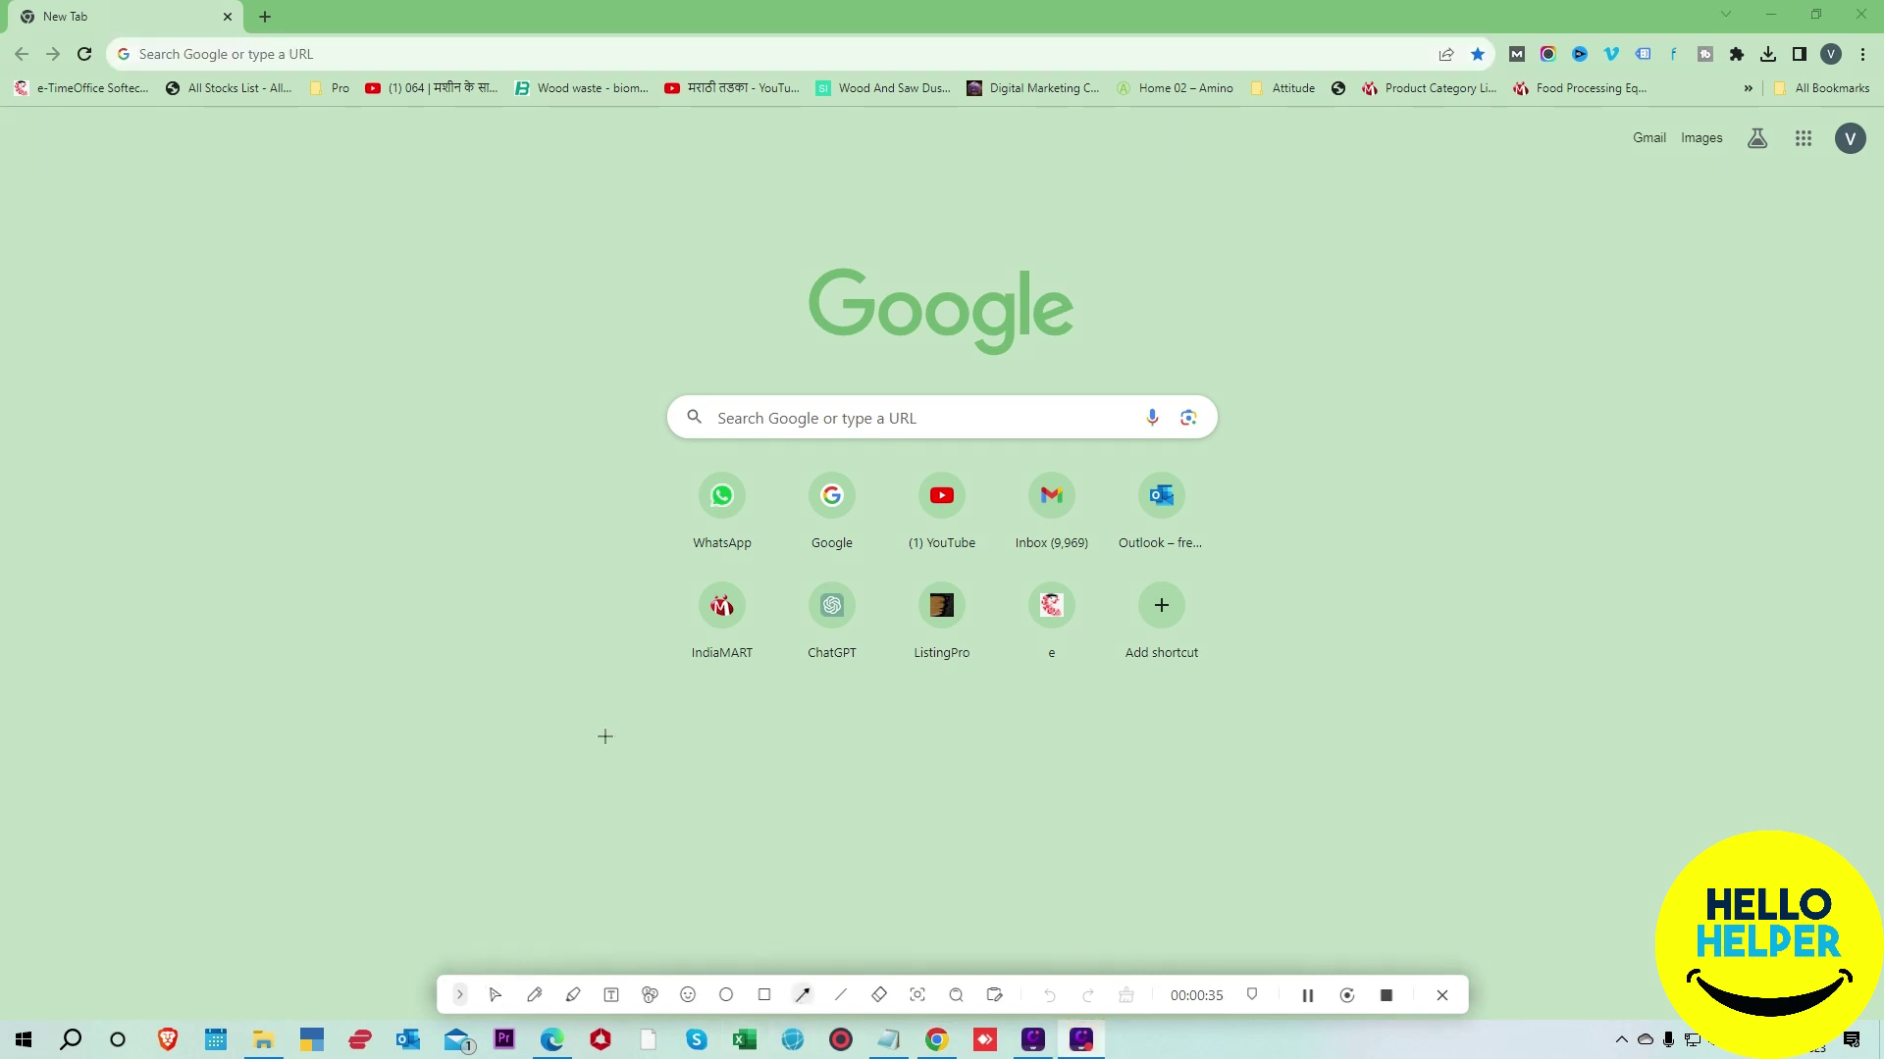
{"action": "mouse_move", "coordinate": [595, 730]}
{"action": "left_mouse_down"}
{"action": "mouse_move", "coordinate": [252, 105]}
{"action": "mouse_move", "coordinate": [209, 74]}
{"action": "left_mouse_up"}
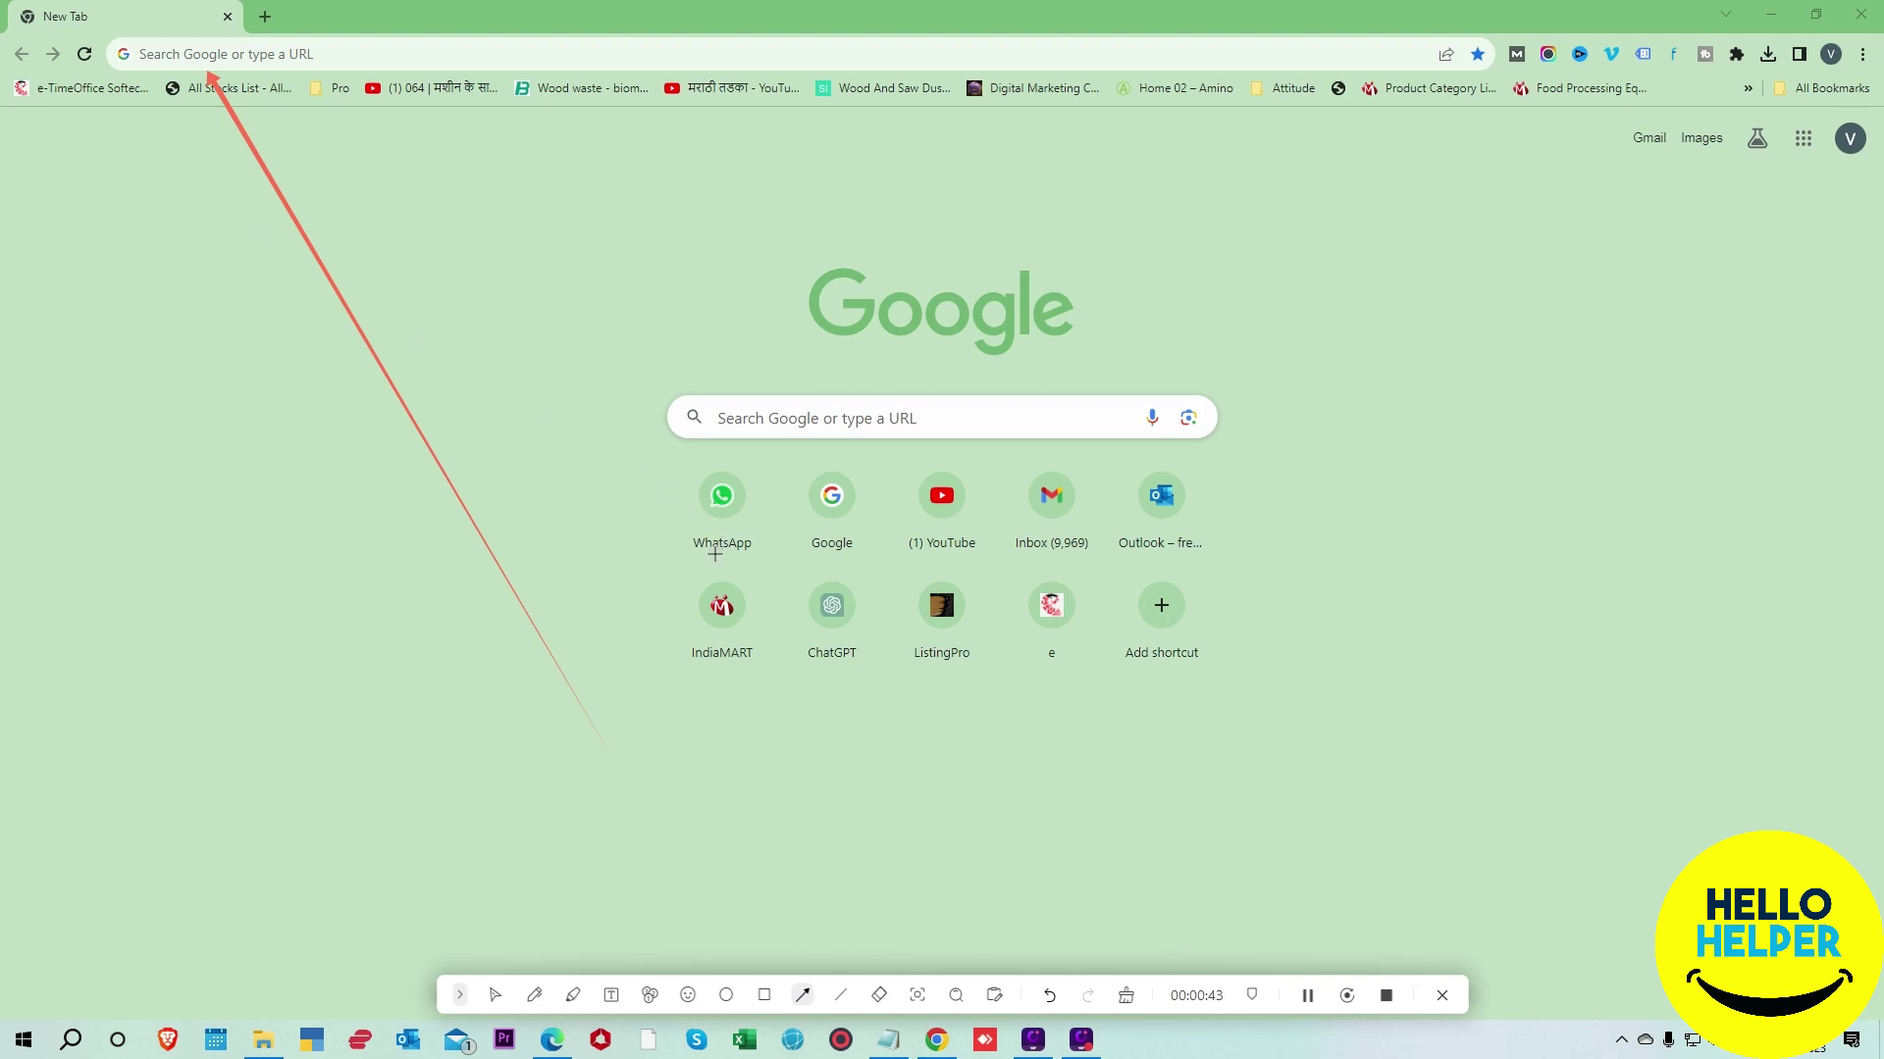
{"action": "left_click", "coordinate": [1126, 995]}
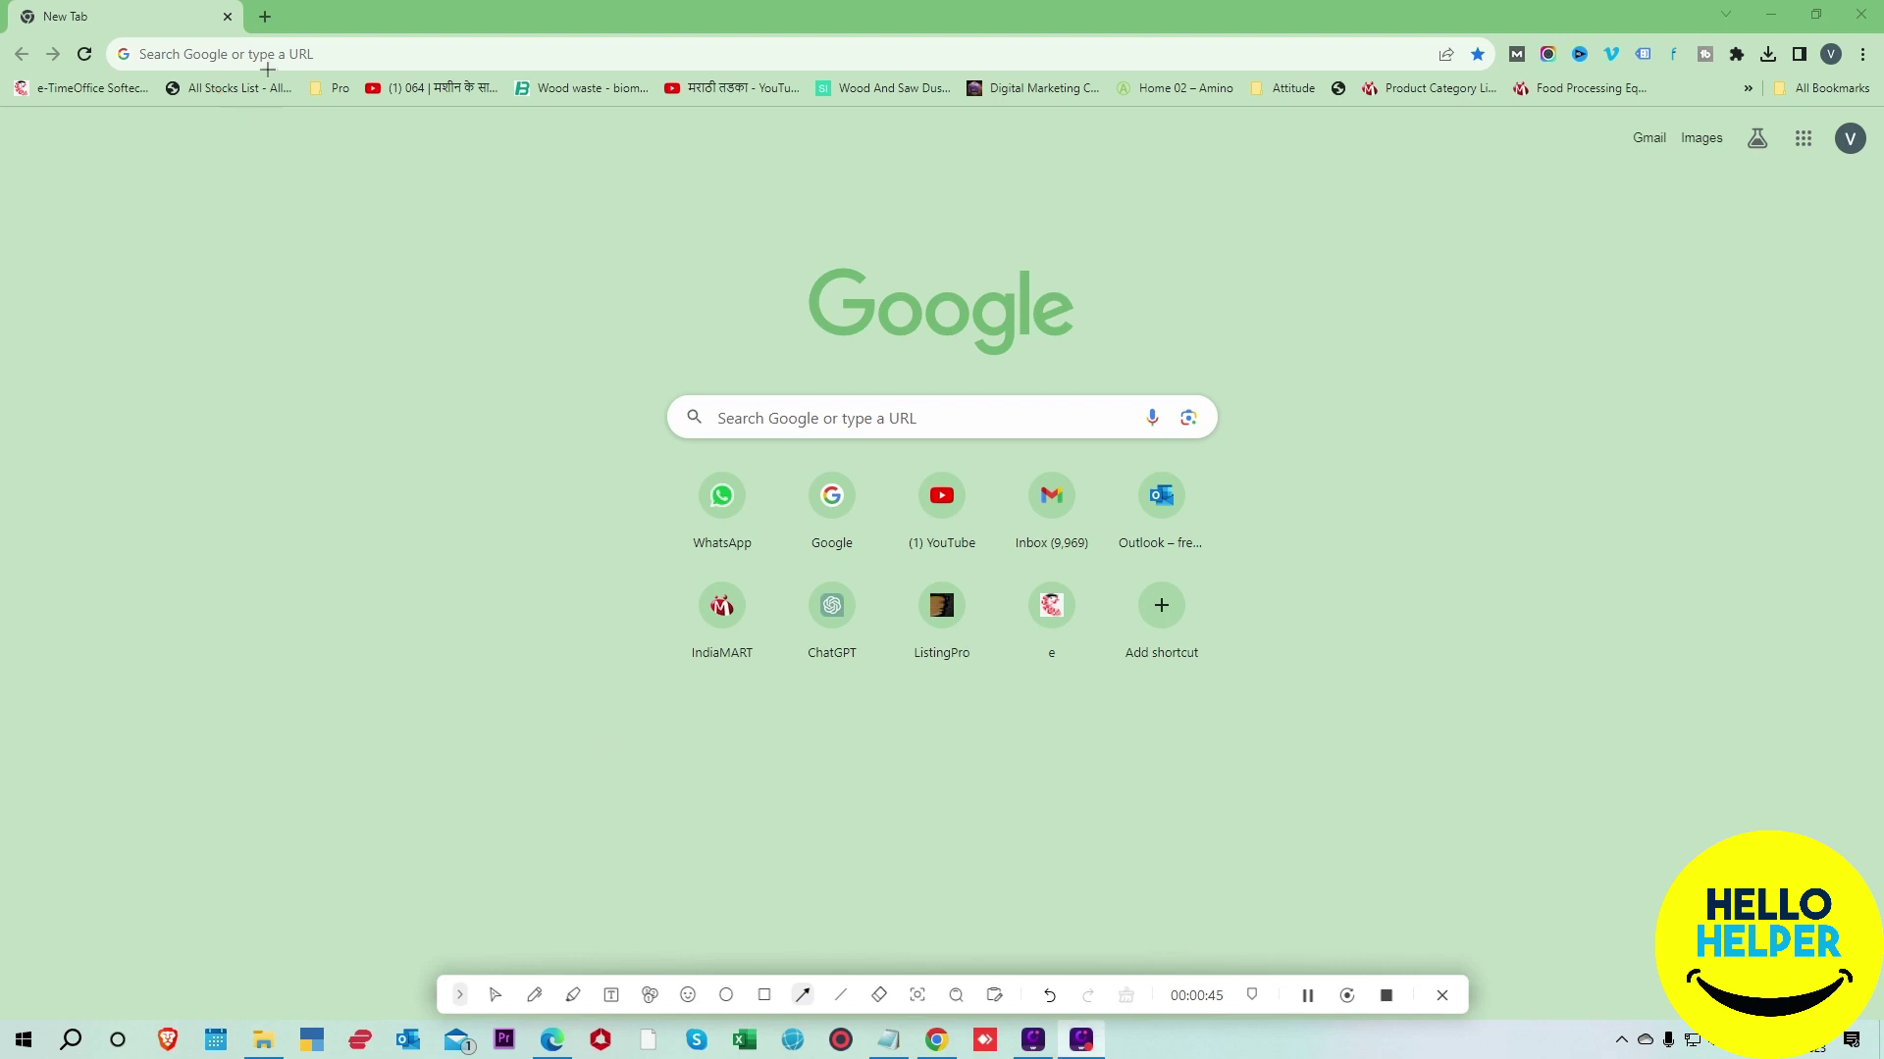
{"action": "left_click", "coordinate": [495, 995]}
{"action": "left_click", "coordinate": [245, 65]}
{"action": "type", "text": "do"}
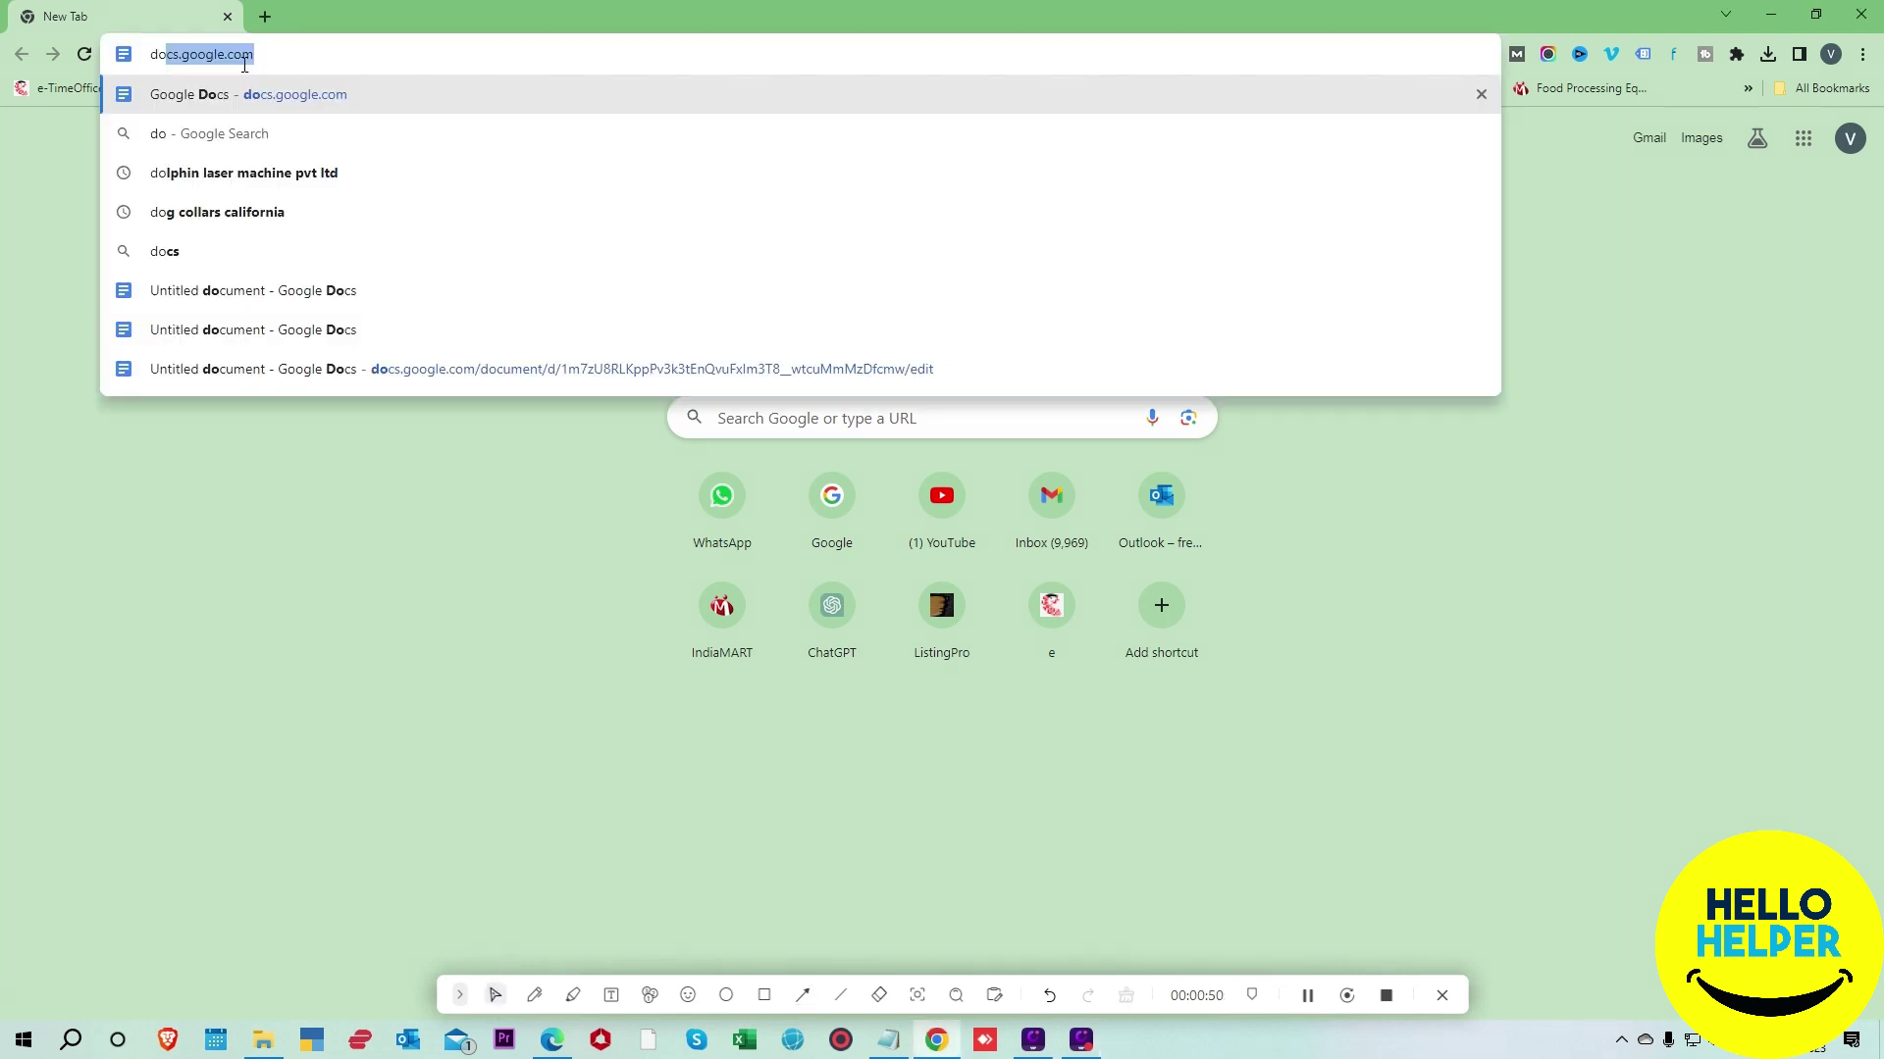
{"action": "key", "text": "Return"}
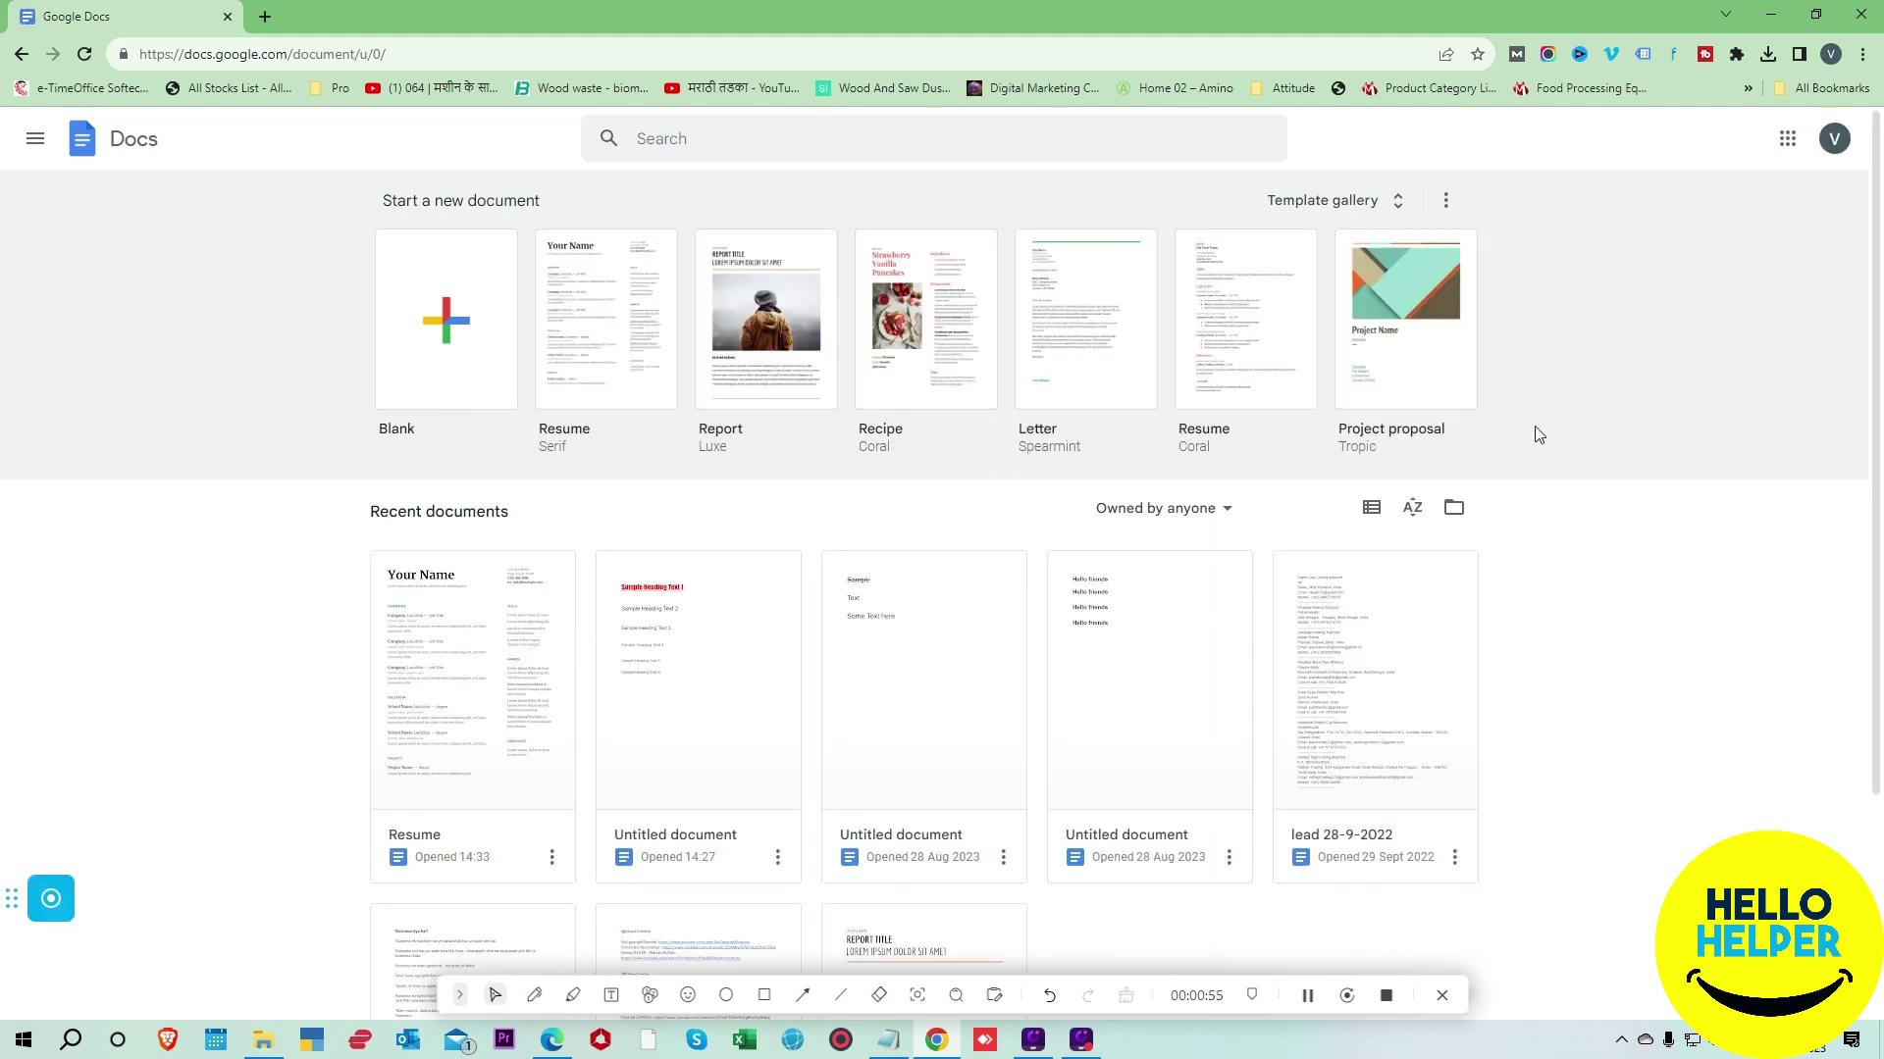
Step: Open the Resume document from Recent documents, undoing an accidental column-width change
{"action": "left_click", "coordinate": [454, 639]}
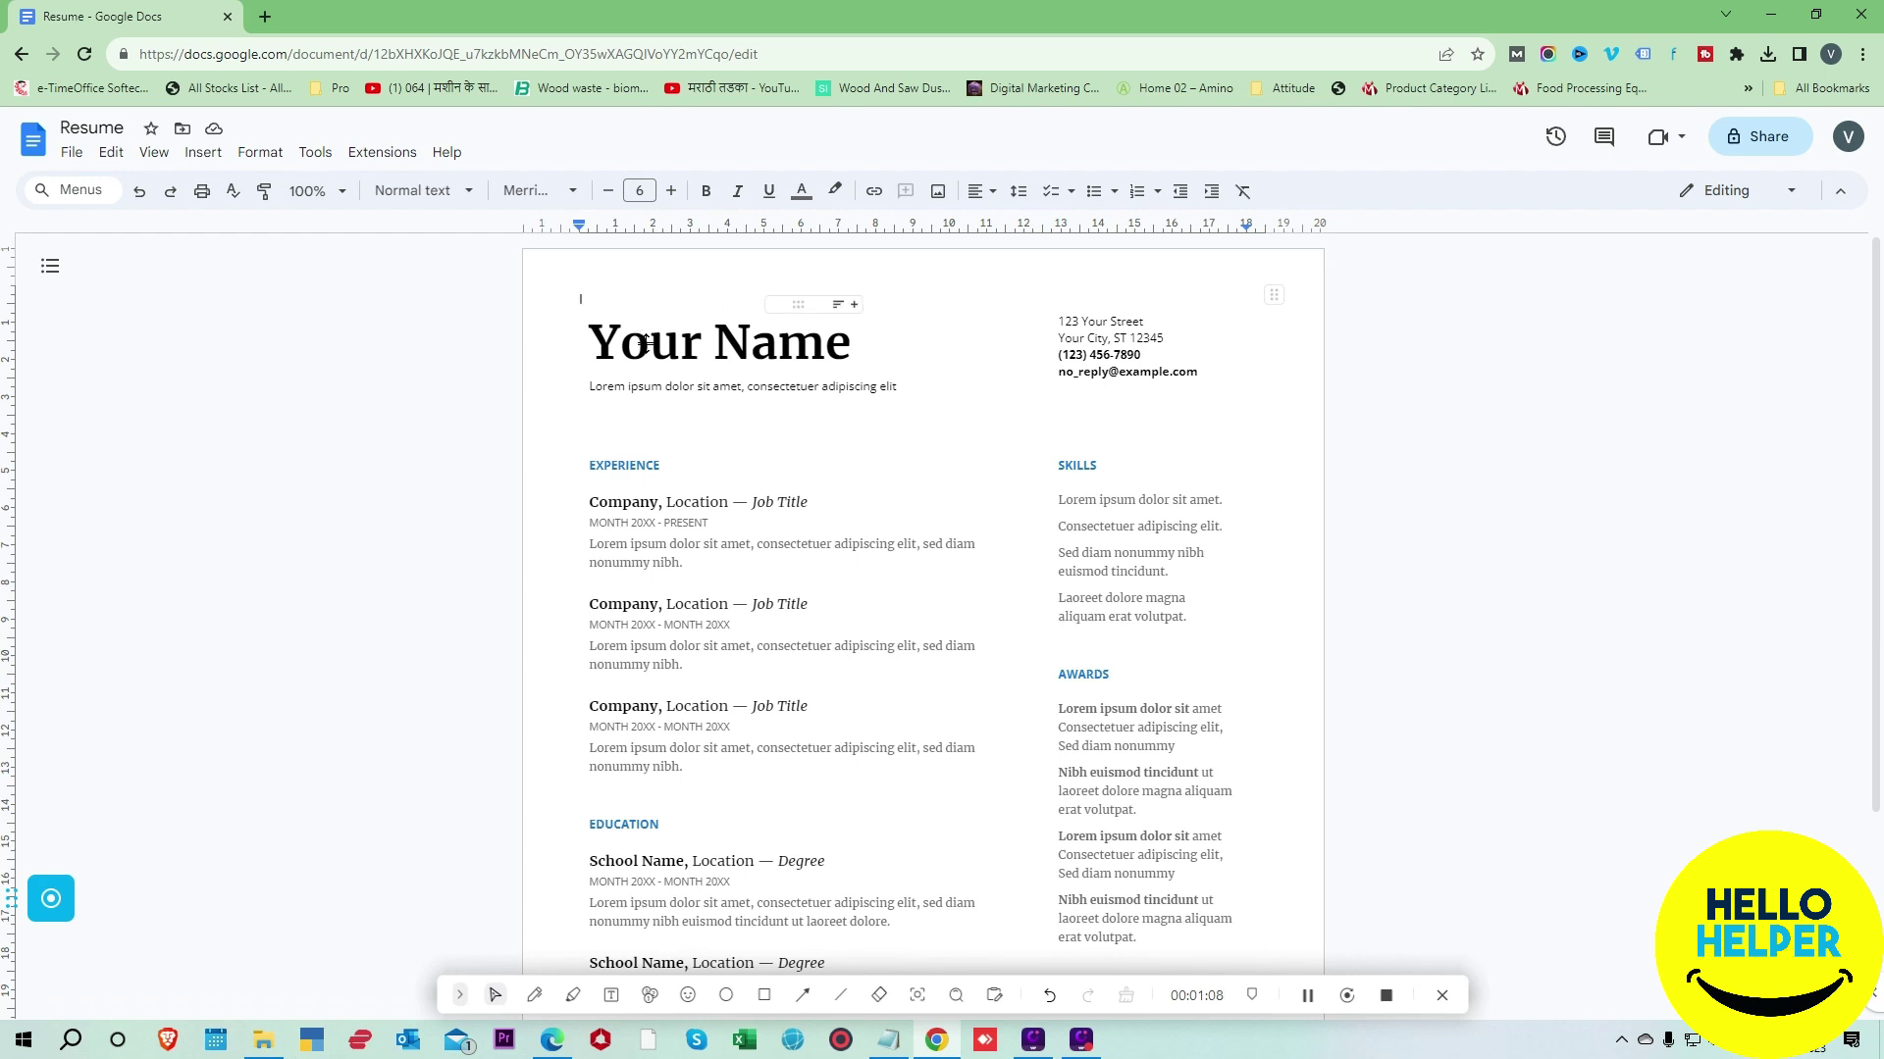
{"action": "left_click_drag", "start_coordinate": [563, 321], "coordinate": [521, 587]}
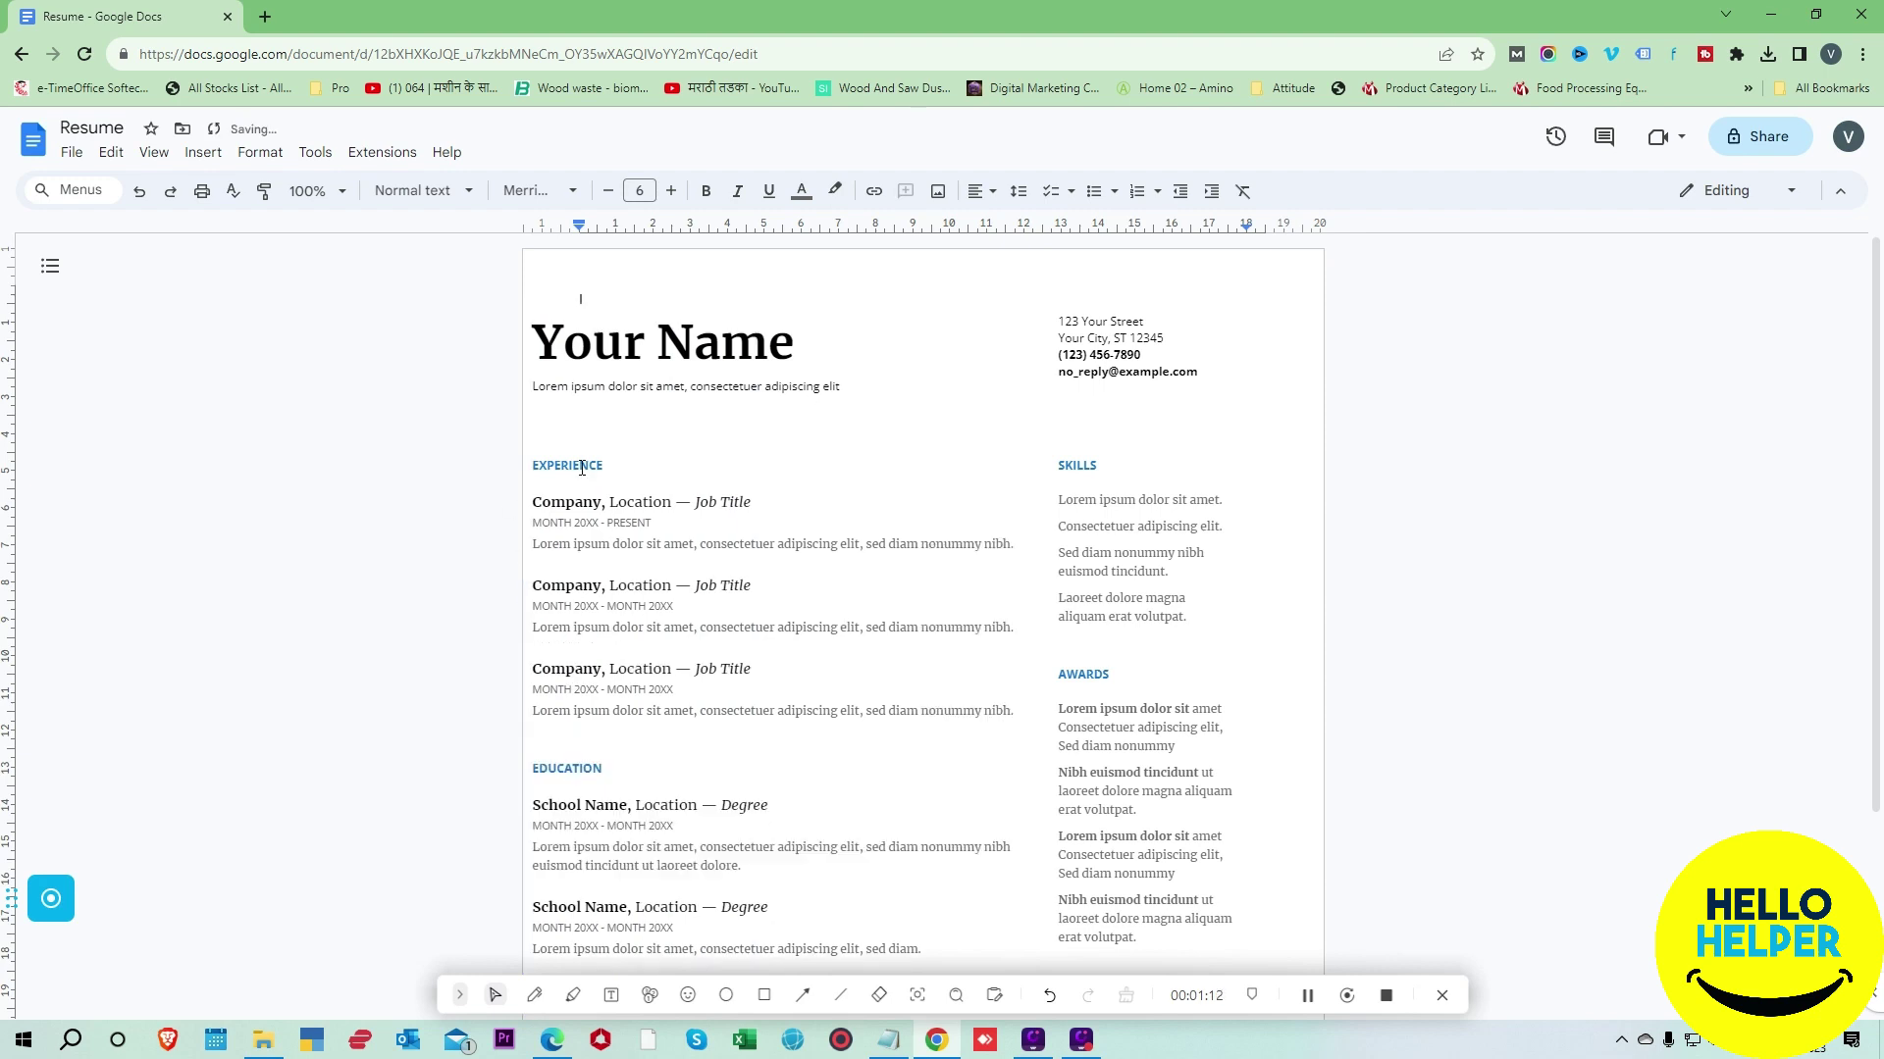
{"action": "key", "text": "ctrl+z"}
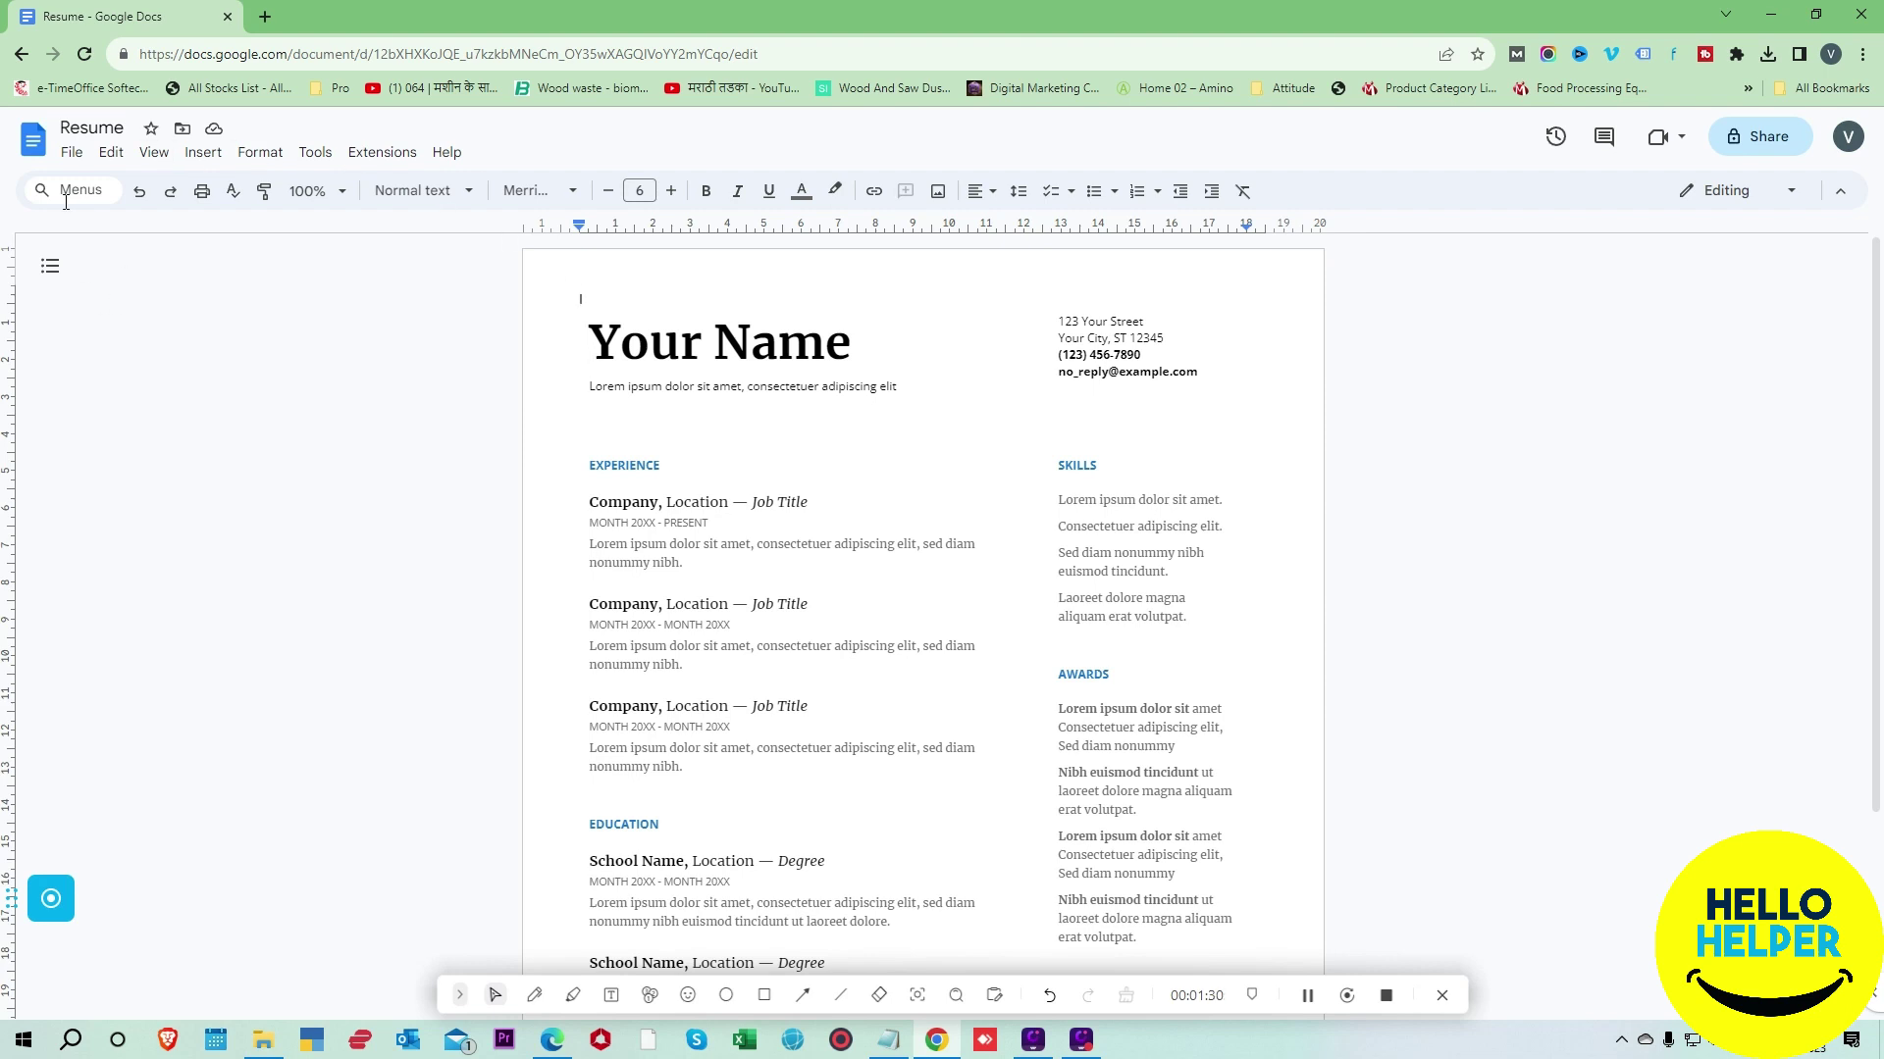
Step: Bring up the Resume's File menu
{"action": "left_click", "coordinate": [802, 994]}
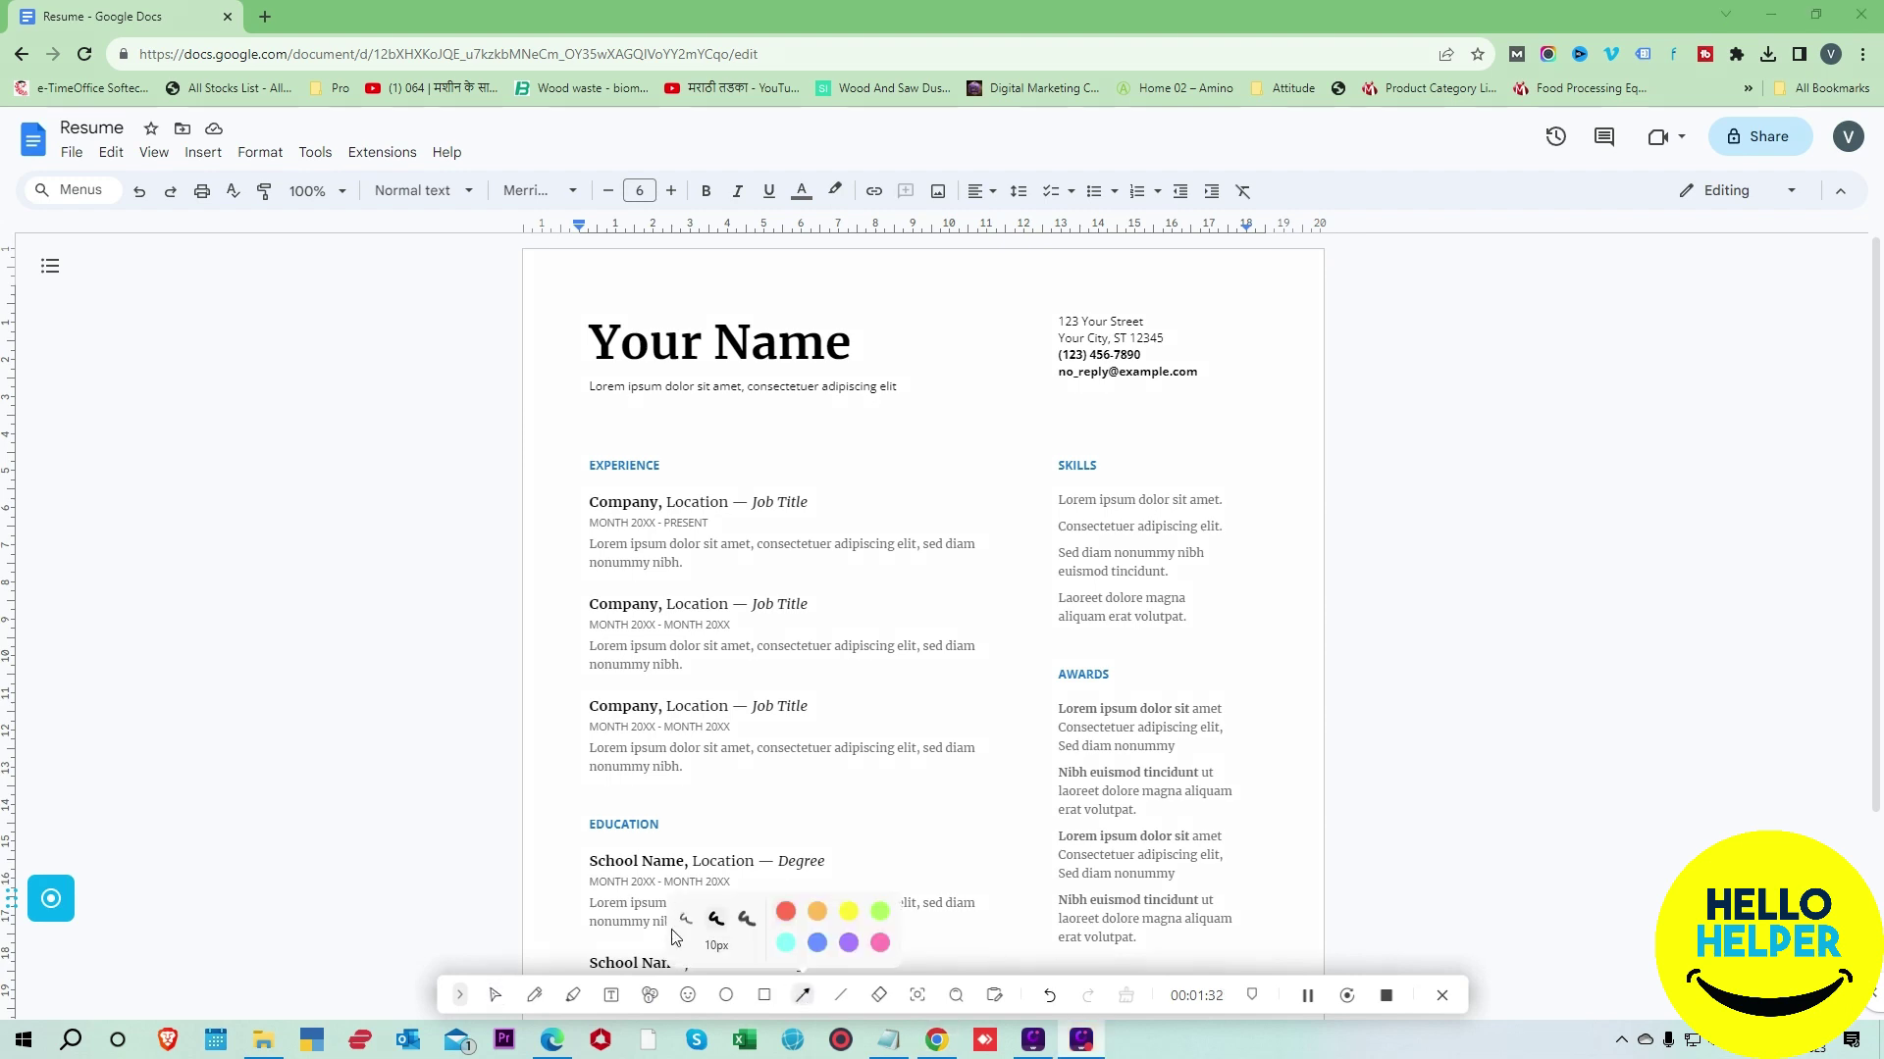
{"action": "mouse_move", "coordinate": [333, 681]}
{"action": "left_mouse_down"}
{"action": "mouse_move", "coordinate": [84, 235]}
{"action": "mouse_move", "coordinate": [65, 164]}
{"action": "left_mouse_up"}
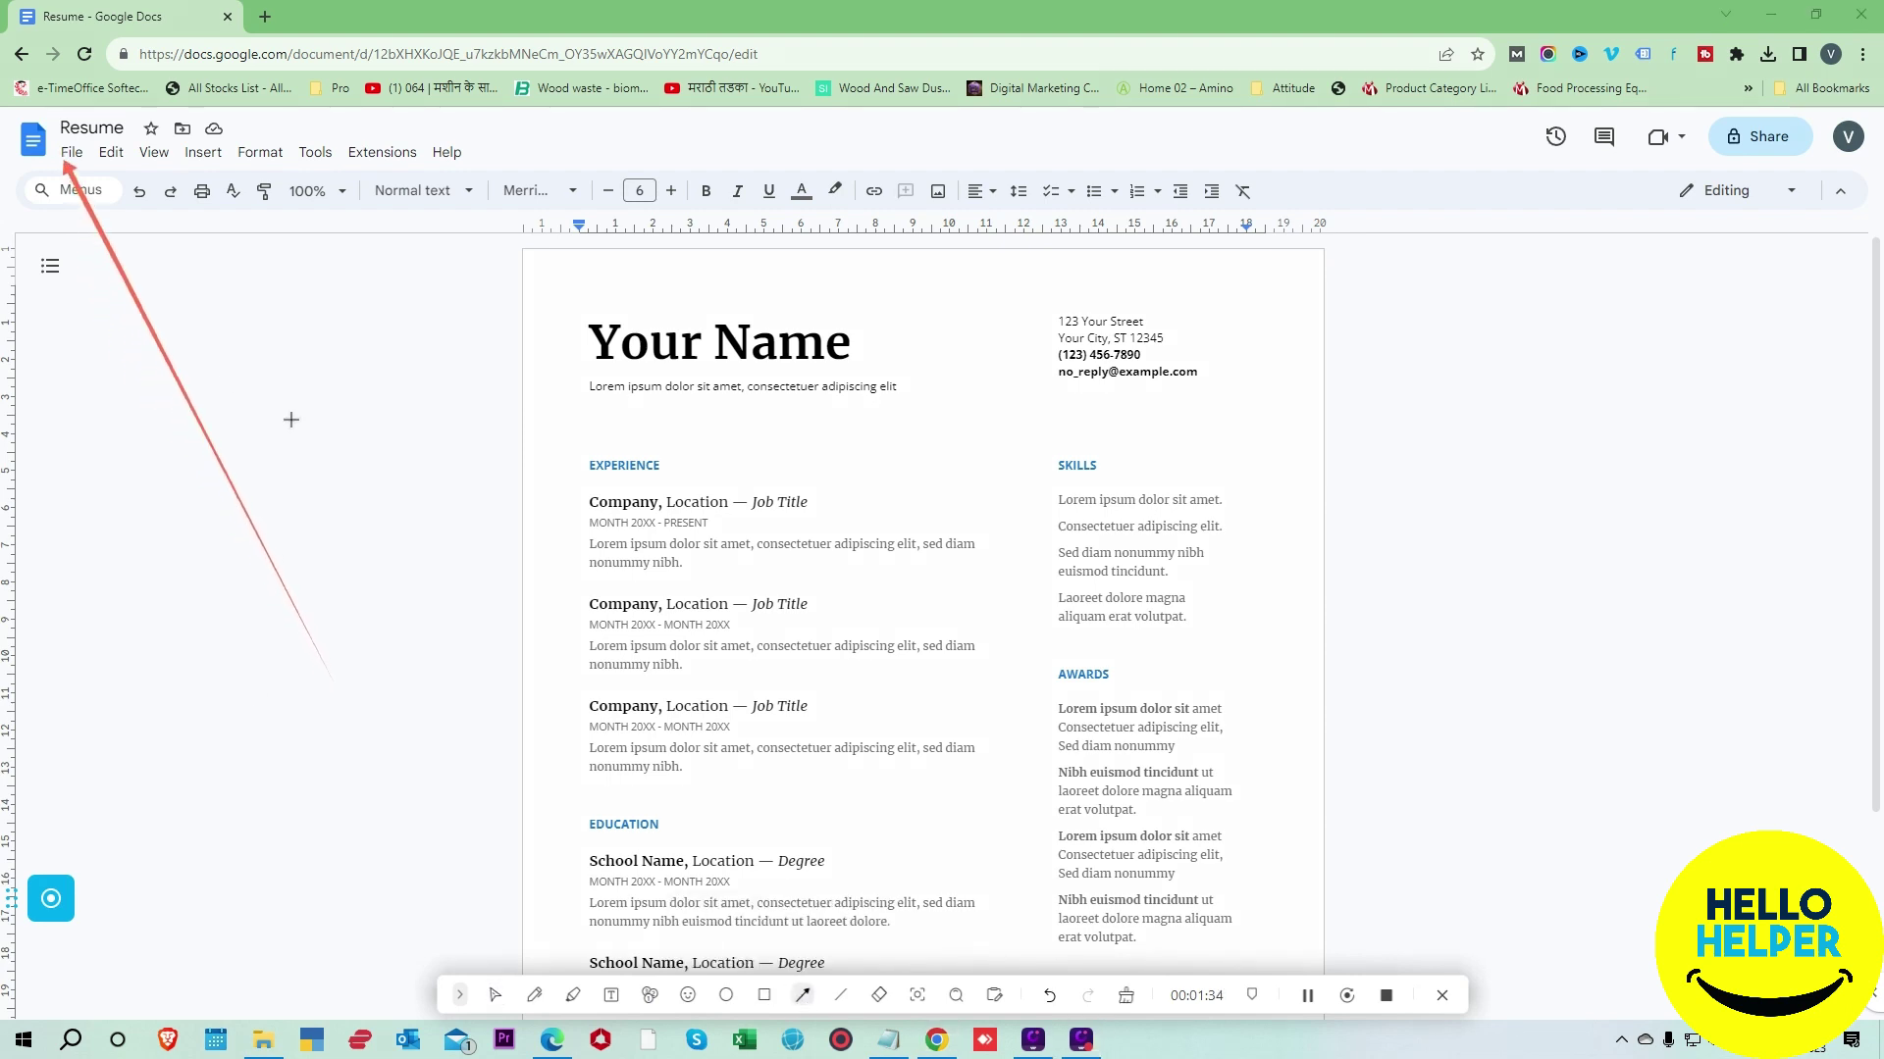
{"action": "left_click", "coordinate": [1127, 995]}
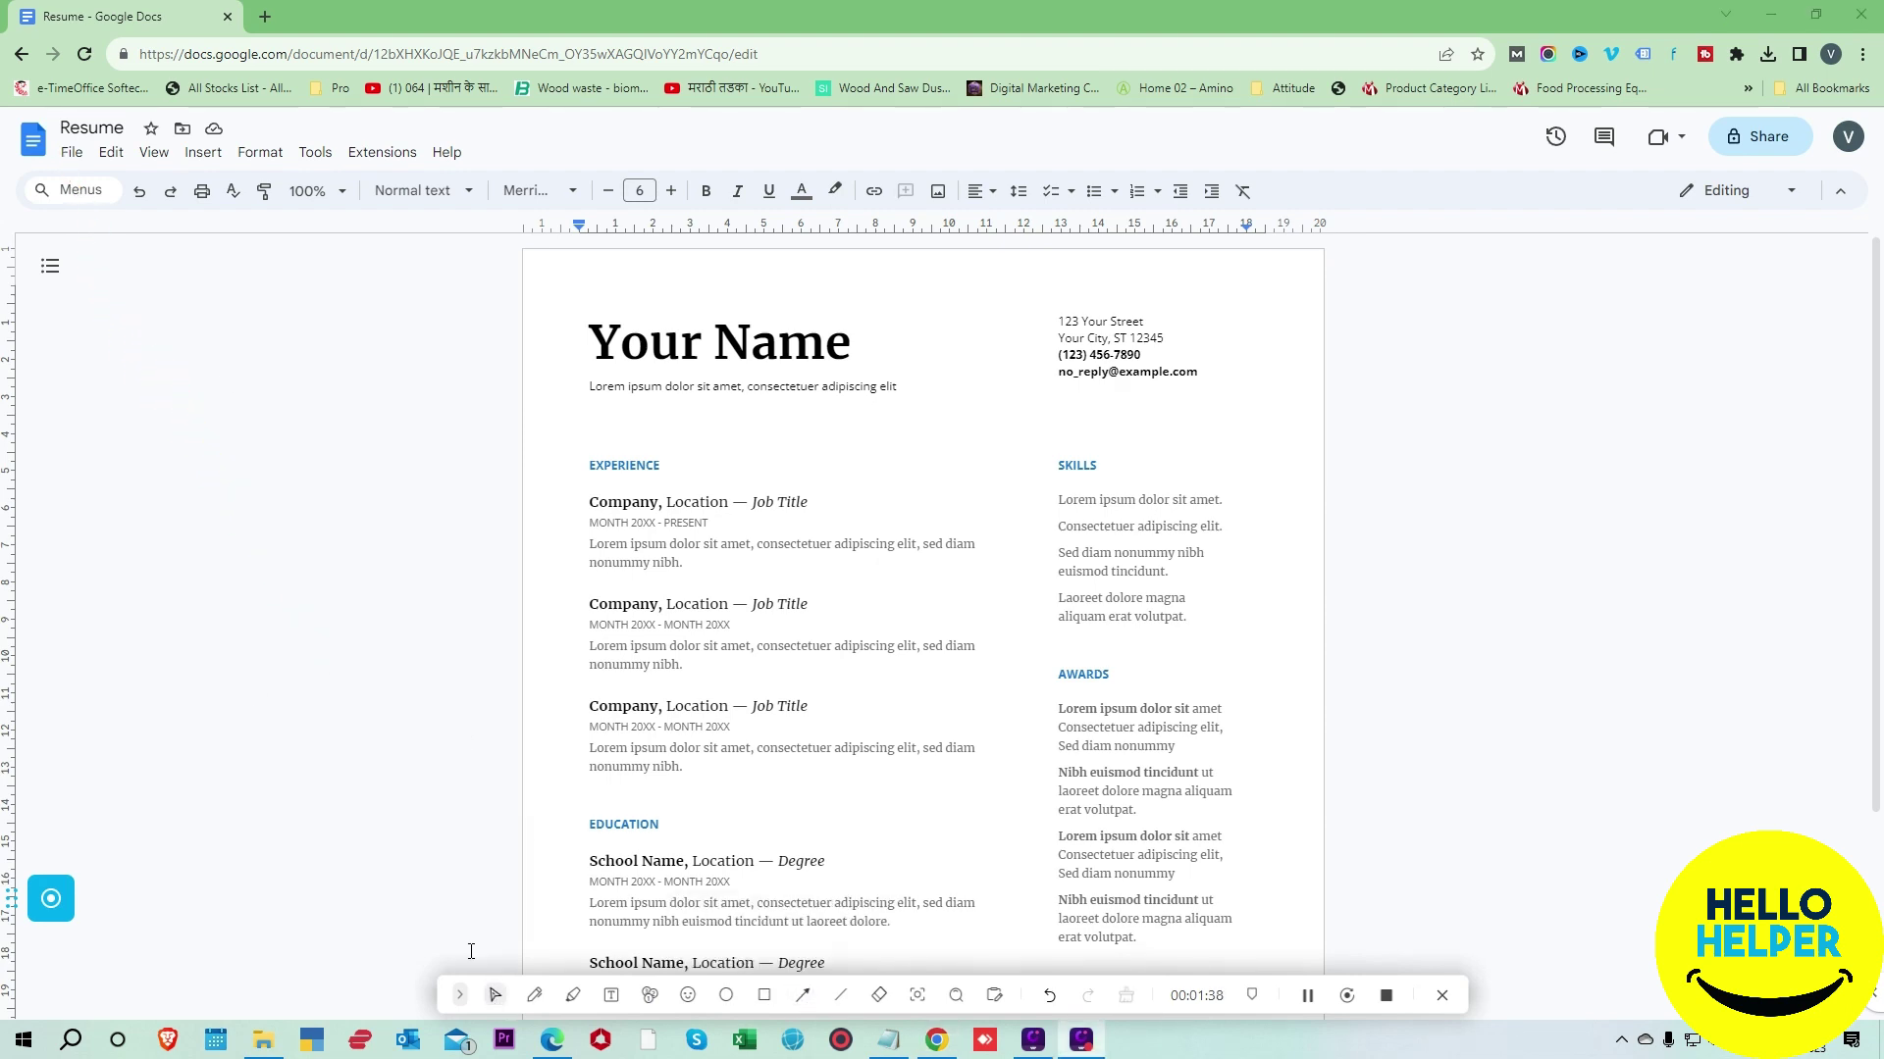
{"action": "left_click", "coordinate": [71, 153]}
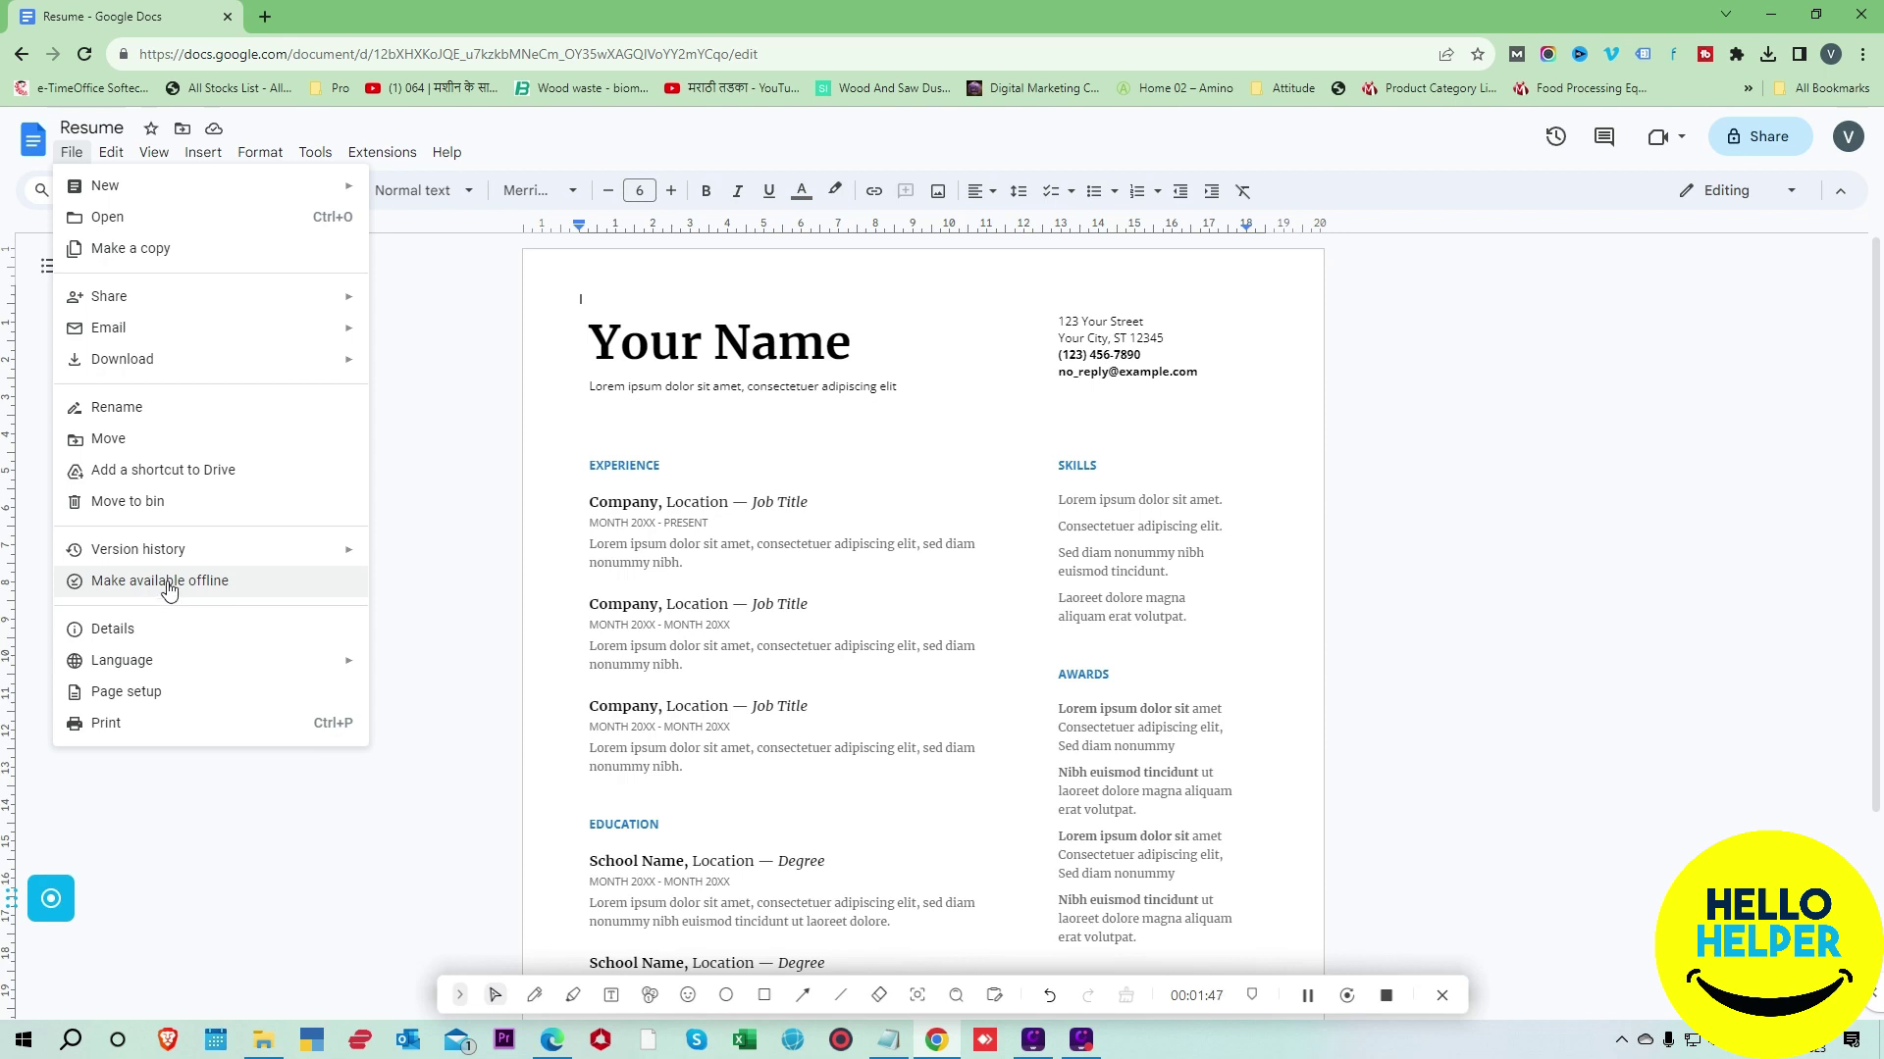
Step: Choose Make available offline and follow Install to the Google Docs Offline store page
{"action": "left_click", "coordinate": [162, 584]}
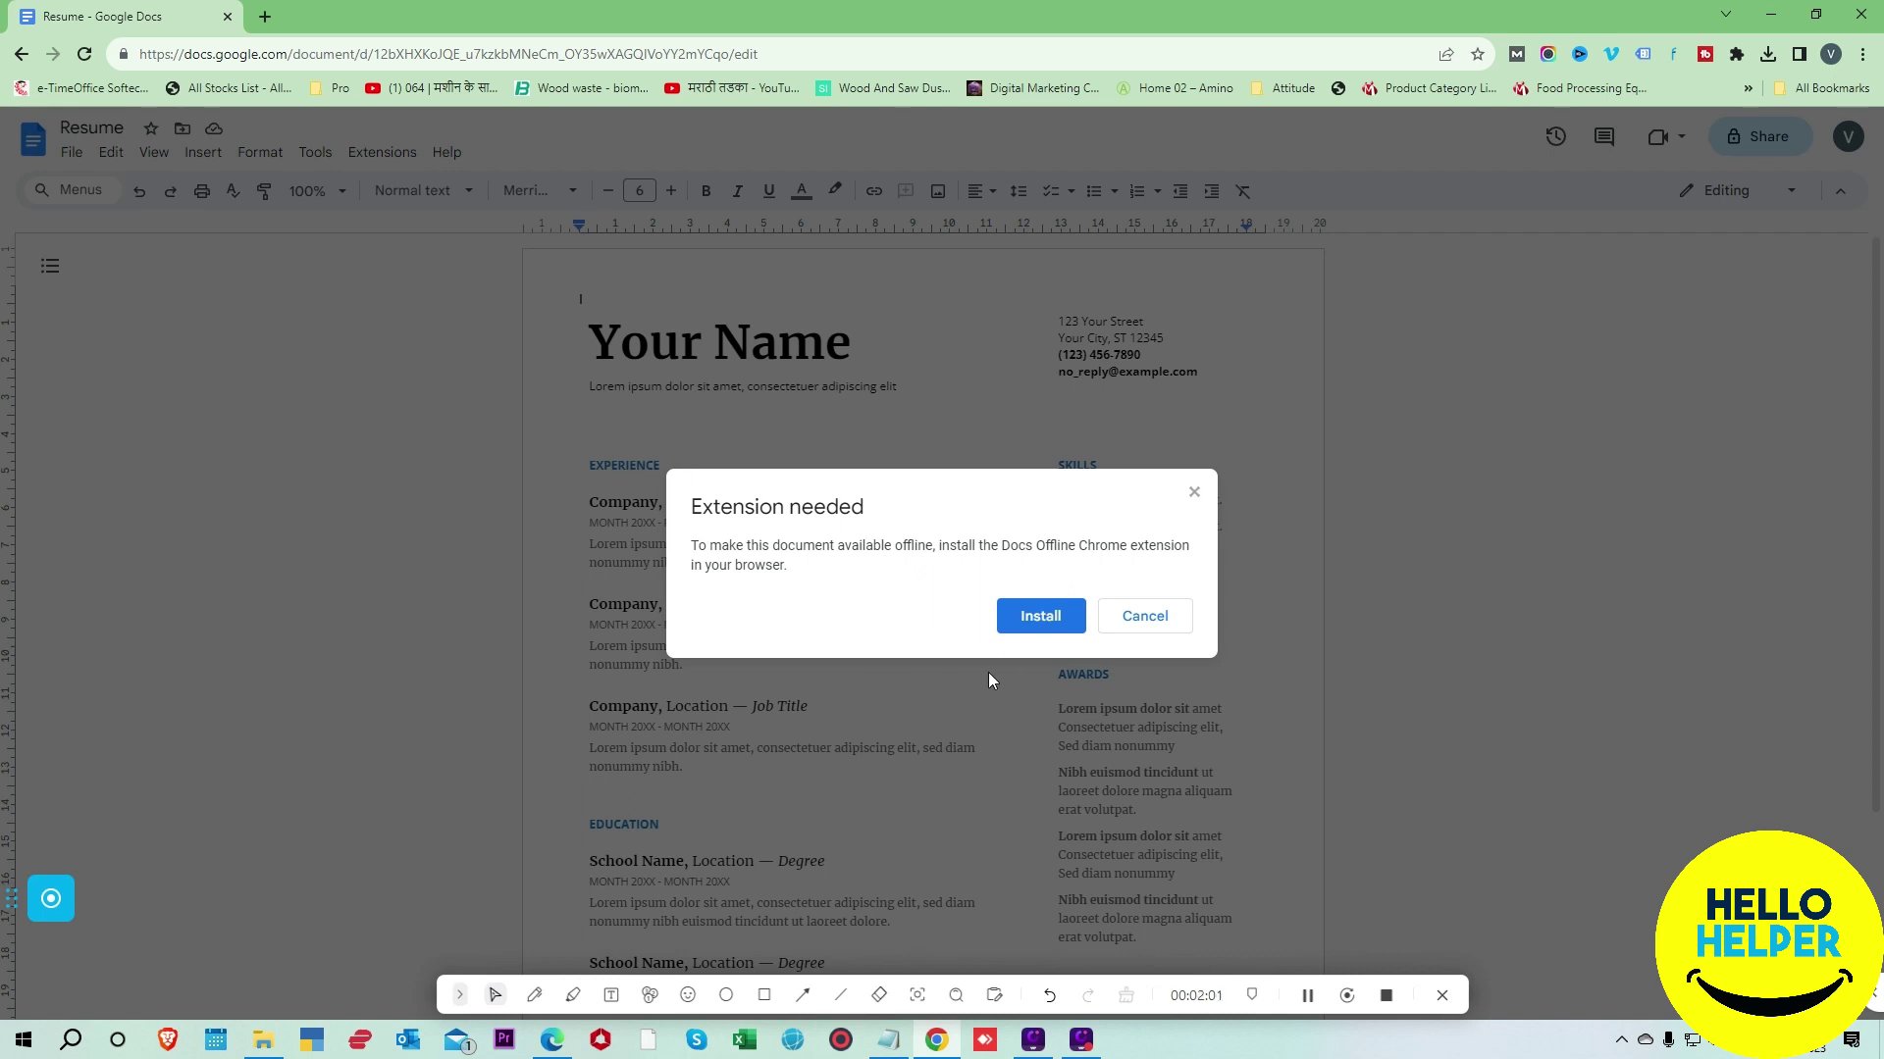
{"action": "left_click", "coordinate": [1044, 625]}
{"action": "left_click", "coordinate": [1043, 618]}
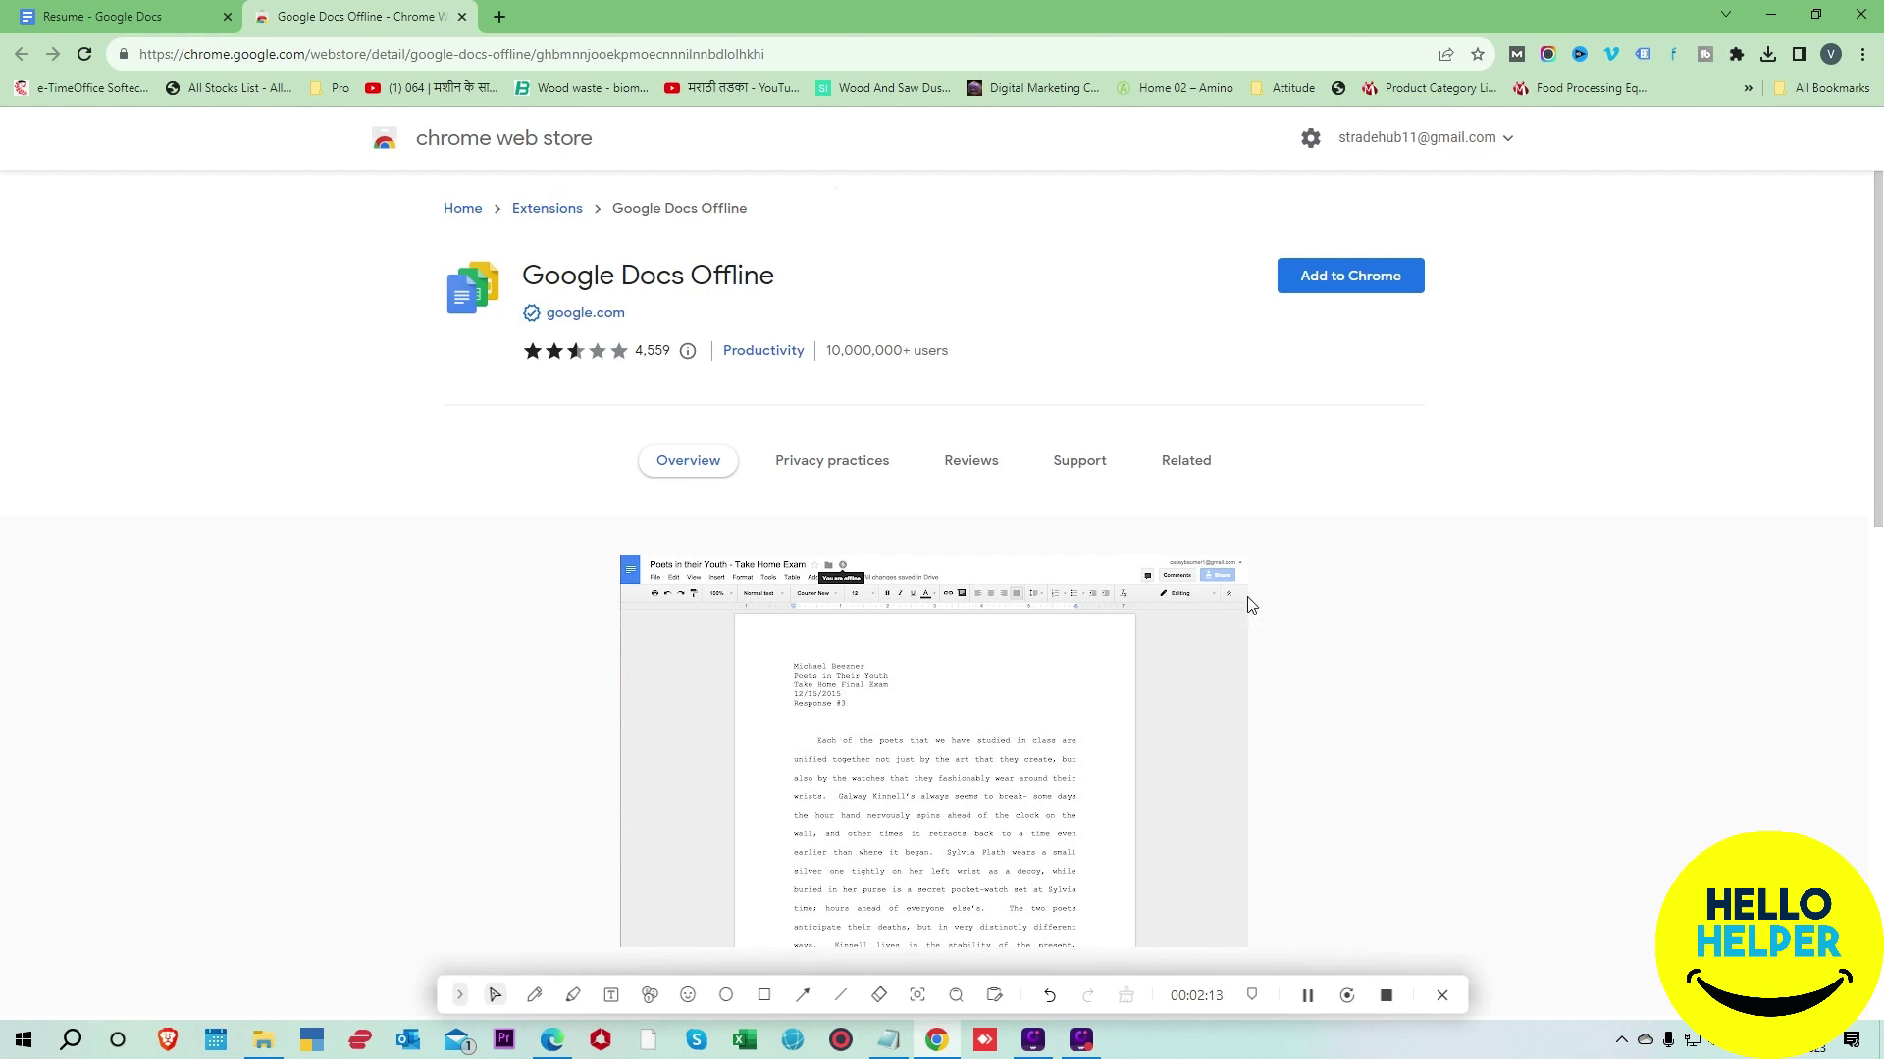
Step: Start adding Google Docs Offline to Chrome, bringing up the permissions confirmation
{"action": "left_click_drag", "start_coordinate": [525, 276], "coordinate": [898, 216]}
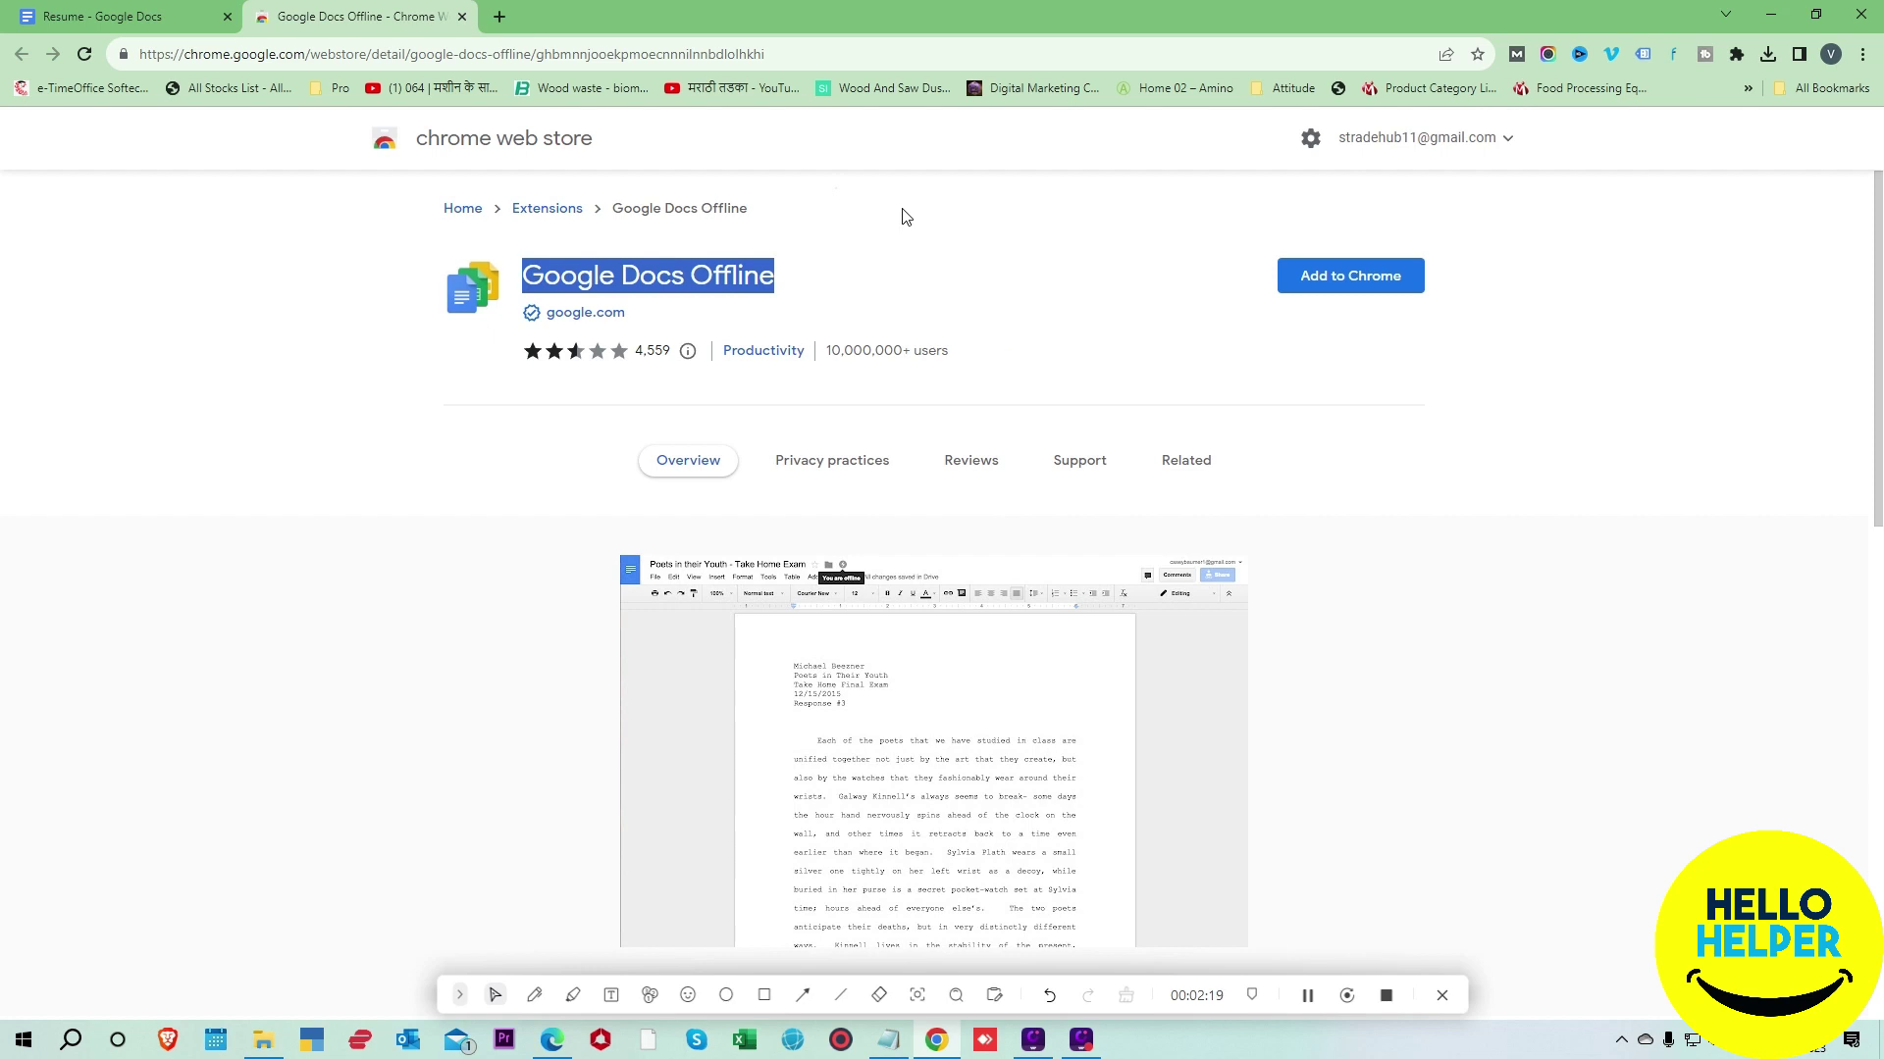
{"action": "left_click", "coordinate": [912, 291]}
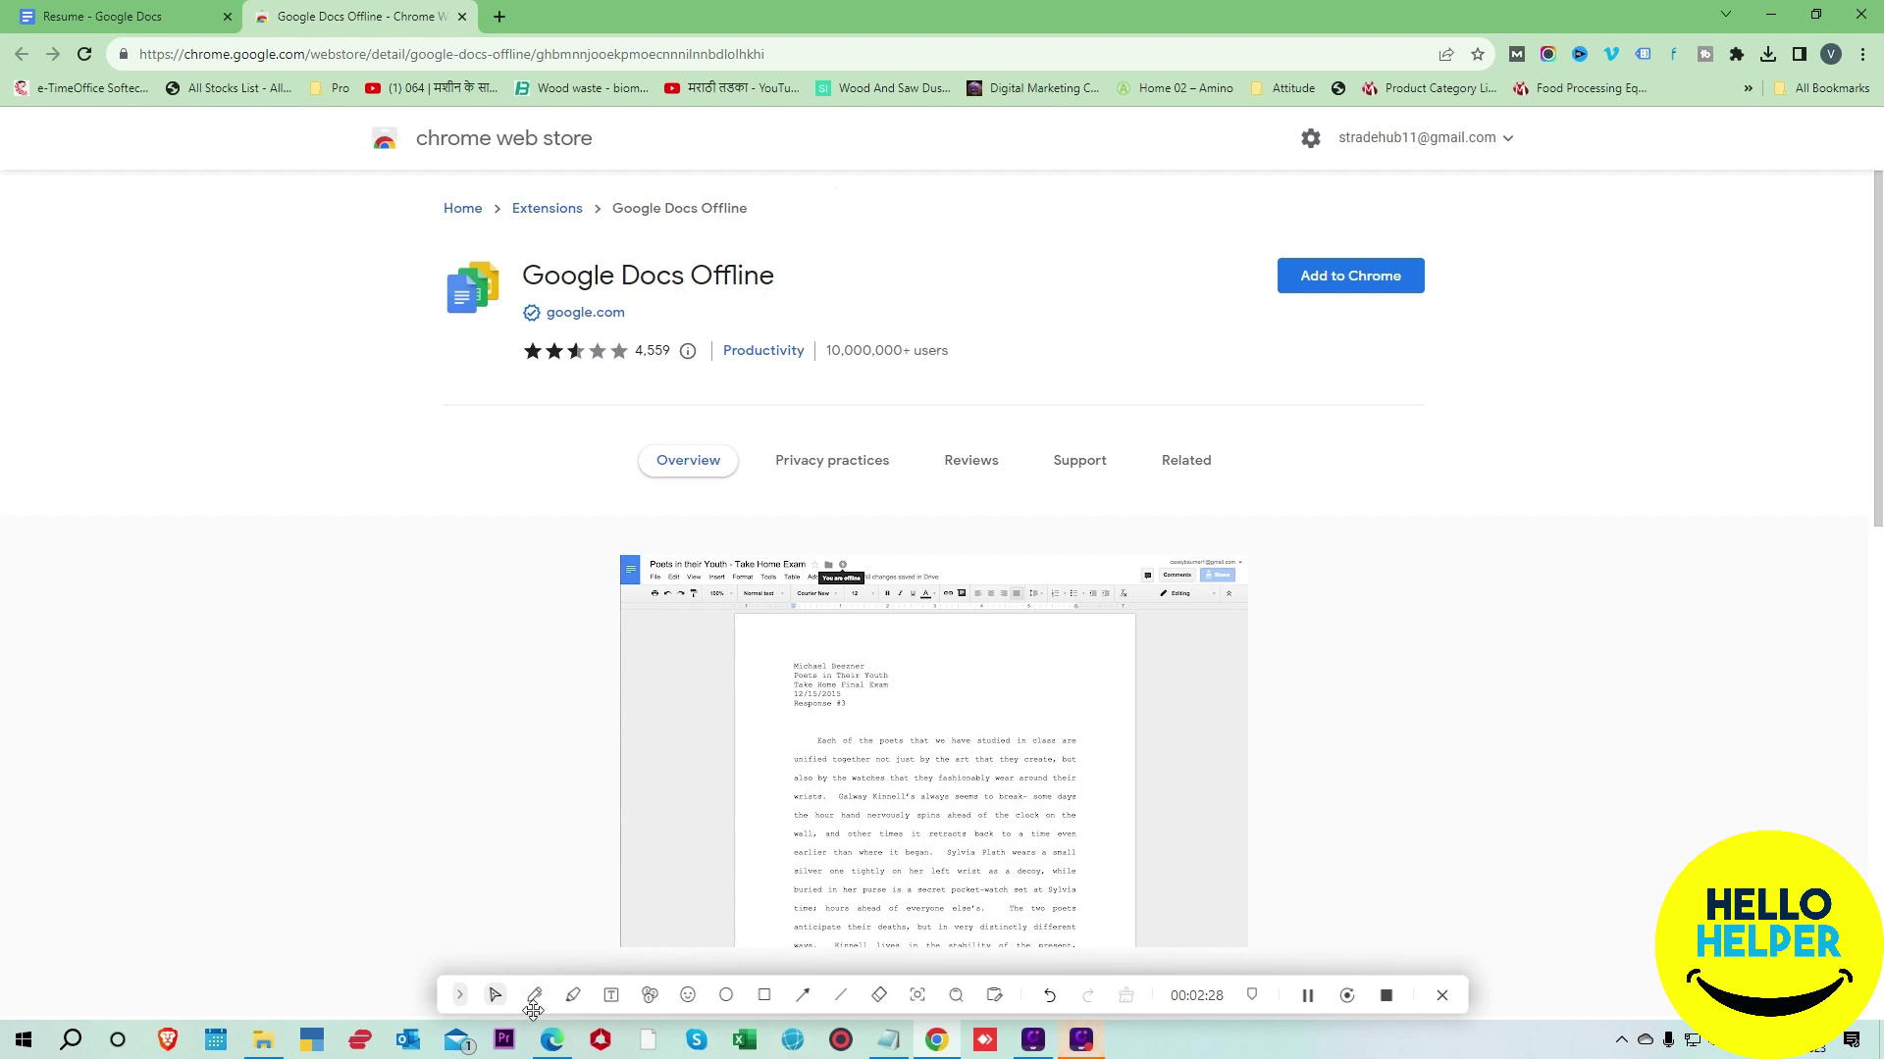
{"action": "left_click", "coordinate": [764, 997]}
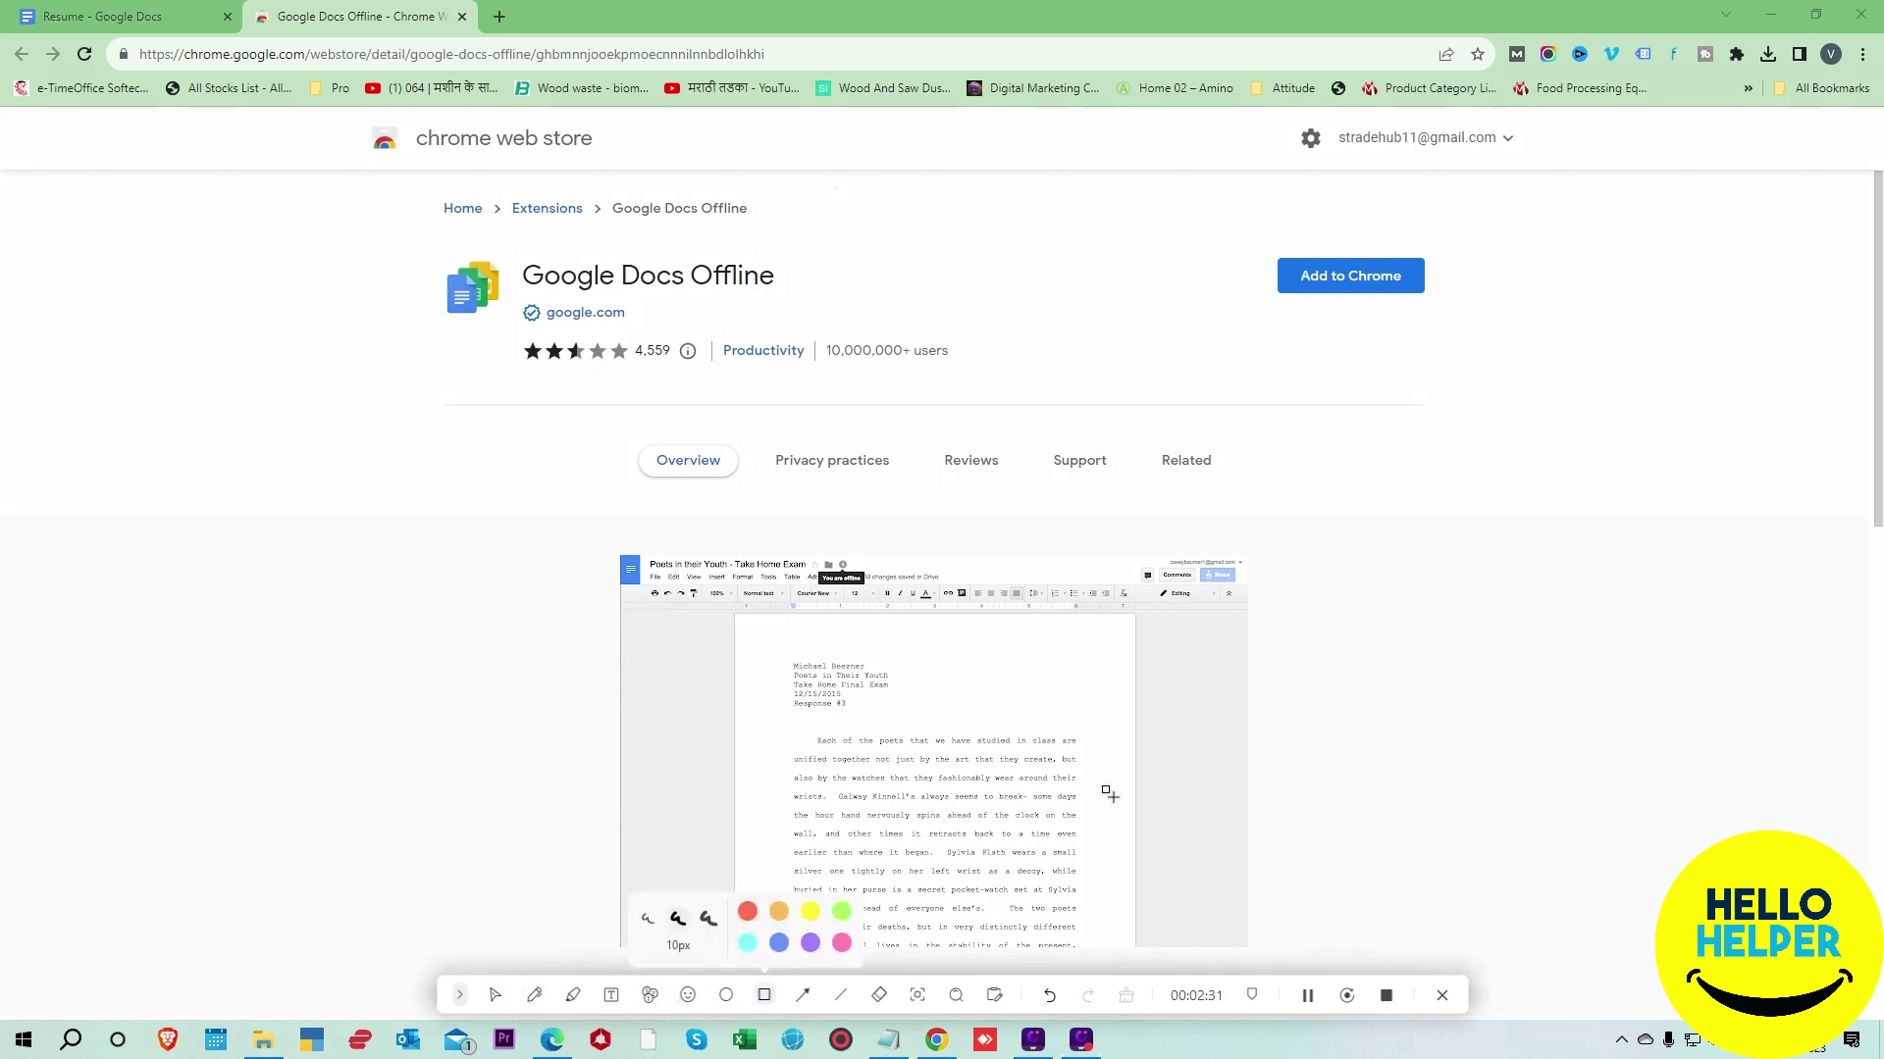
{"action": "left_click_drag", "start_coordinate": [1257, 242], "coordinate": [1444, 308]}
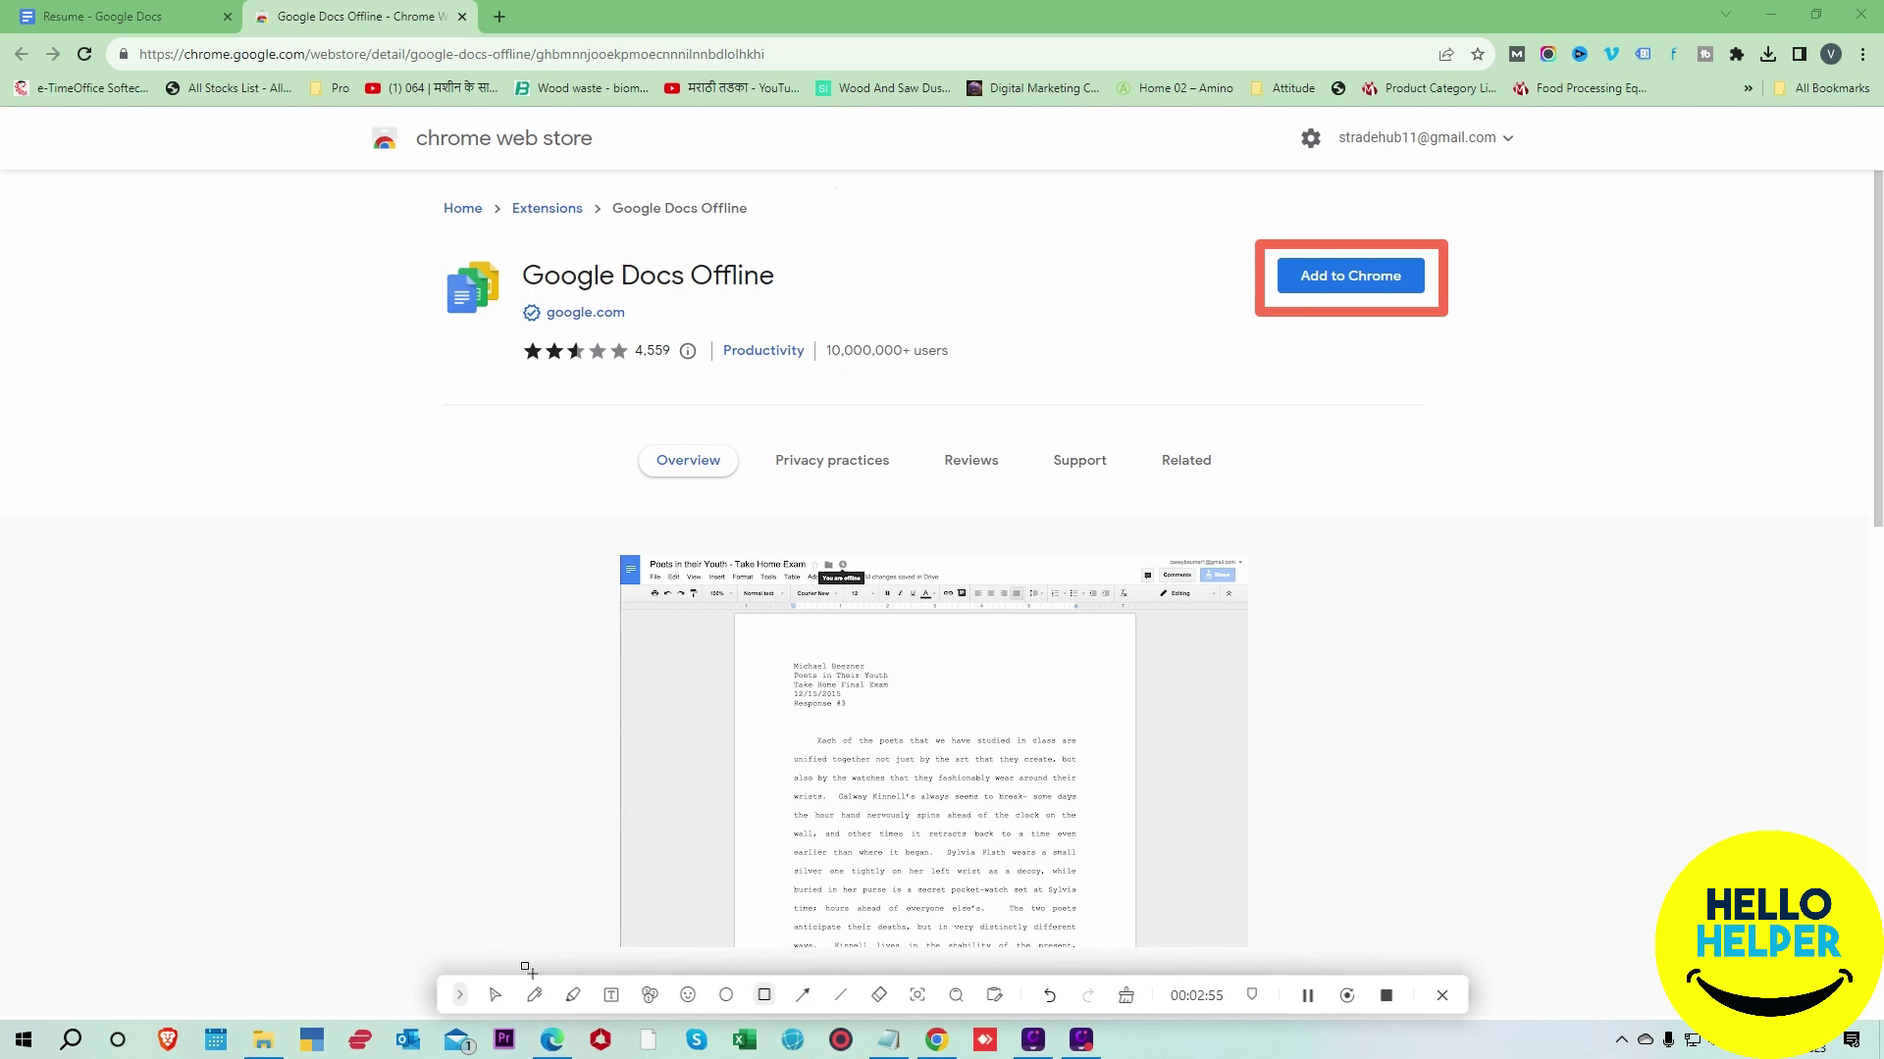
{"action": "left_click", "coordinate": [1128, 999]}
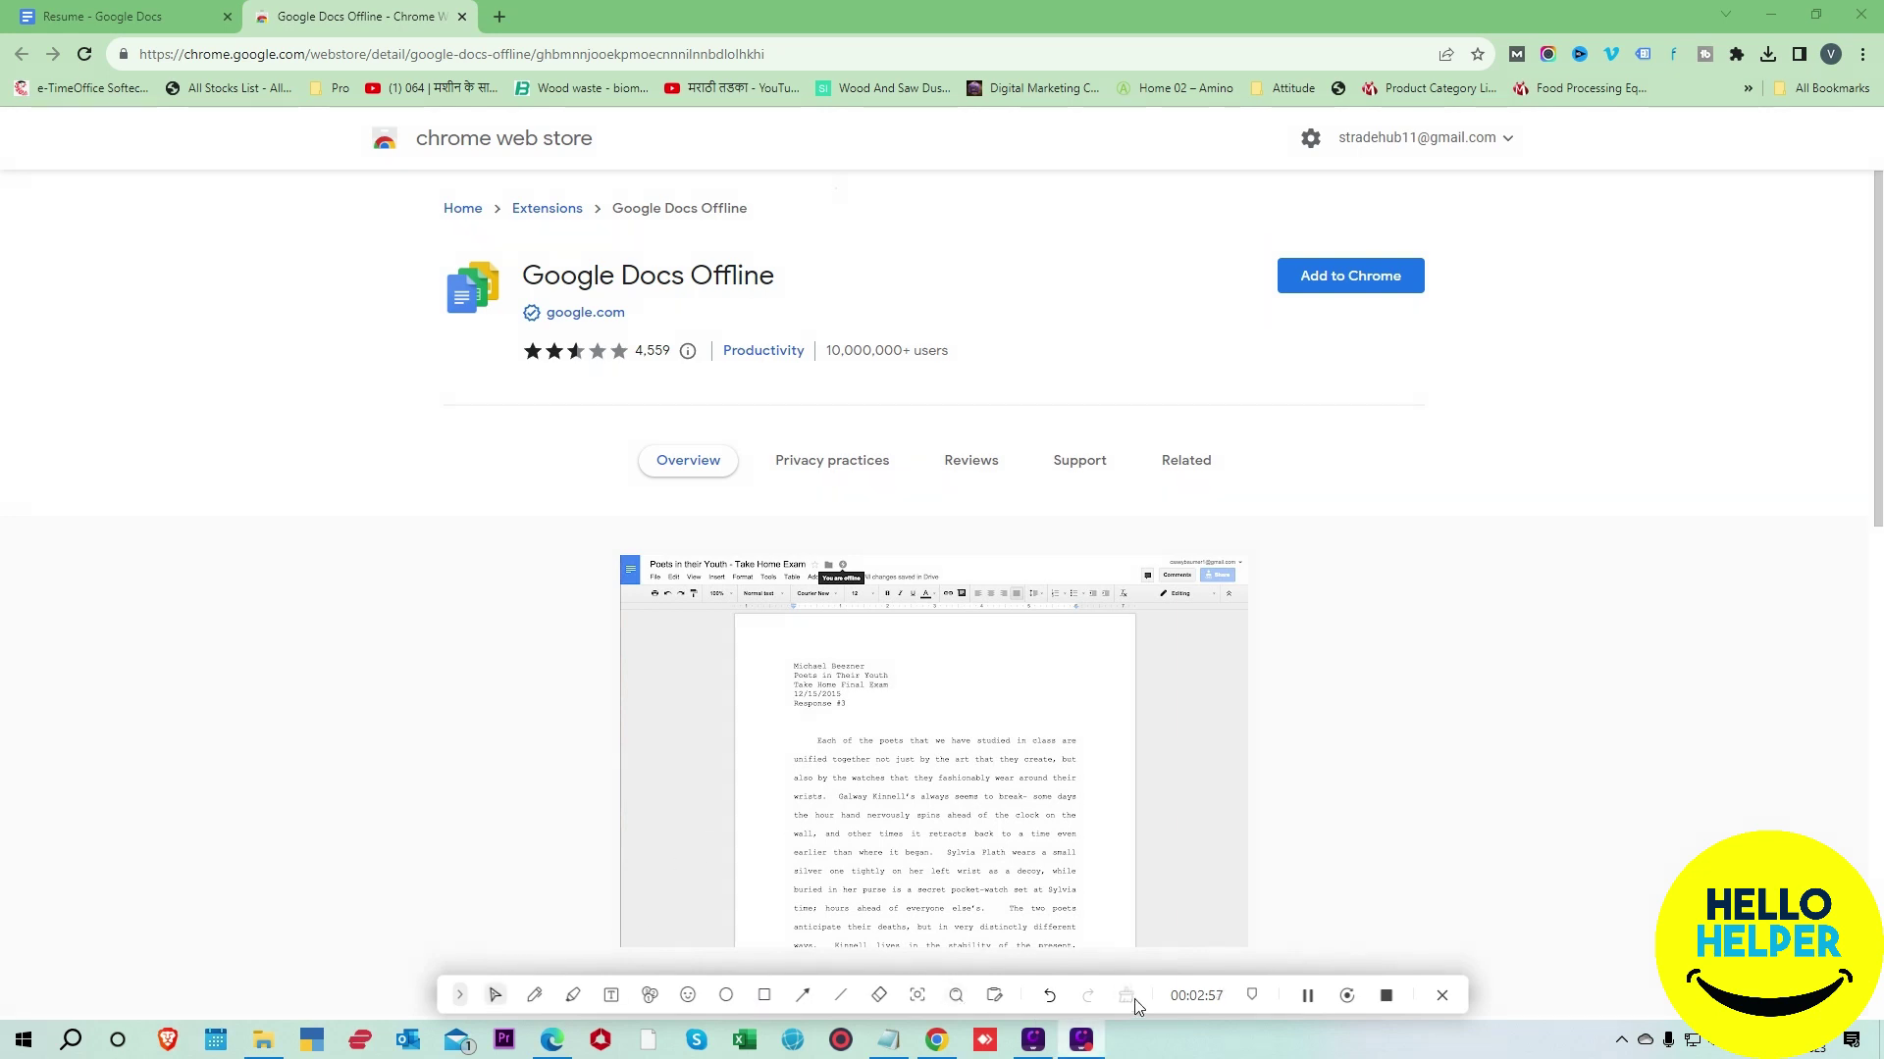
{"action": "left_click", "coordinate": [1372, 279]}
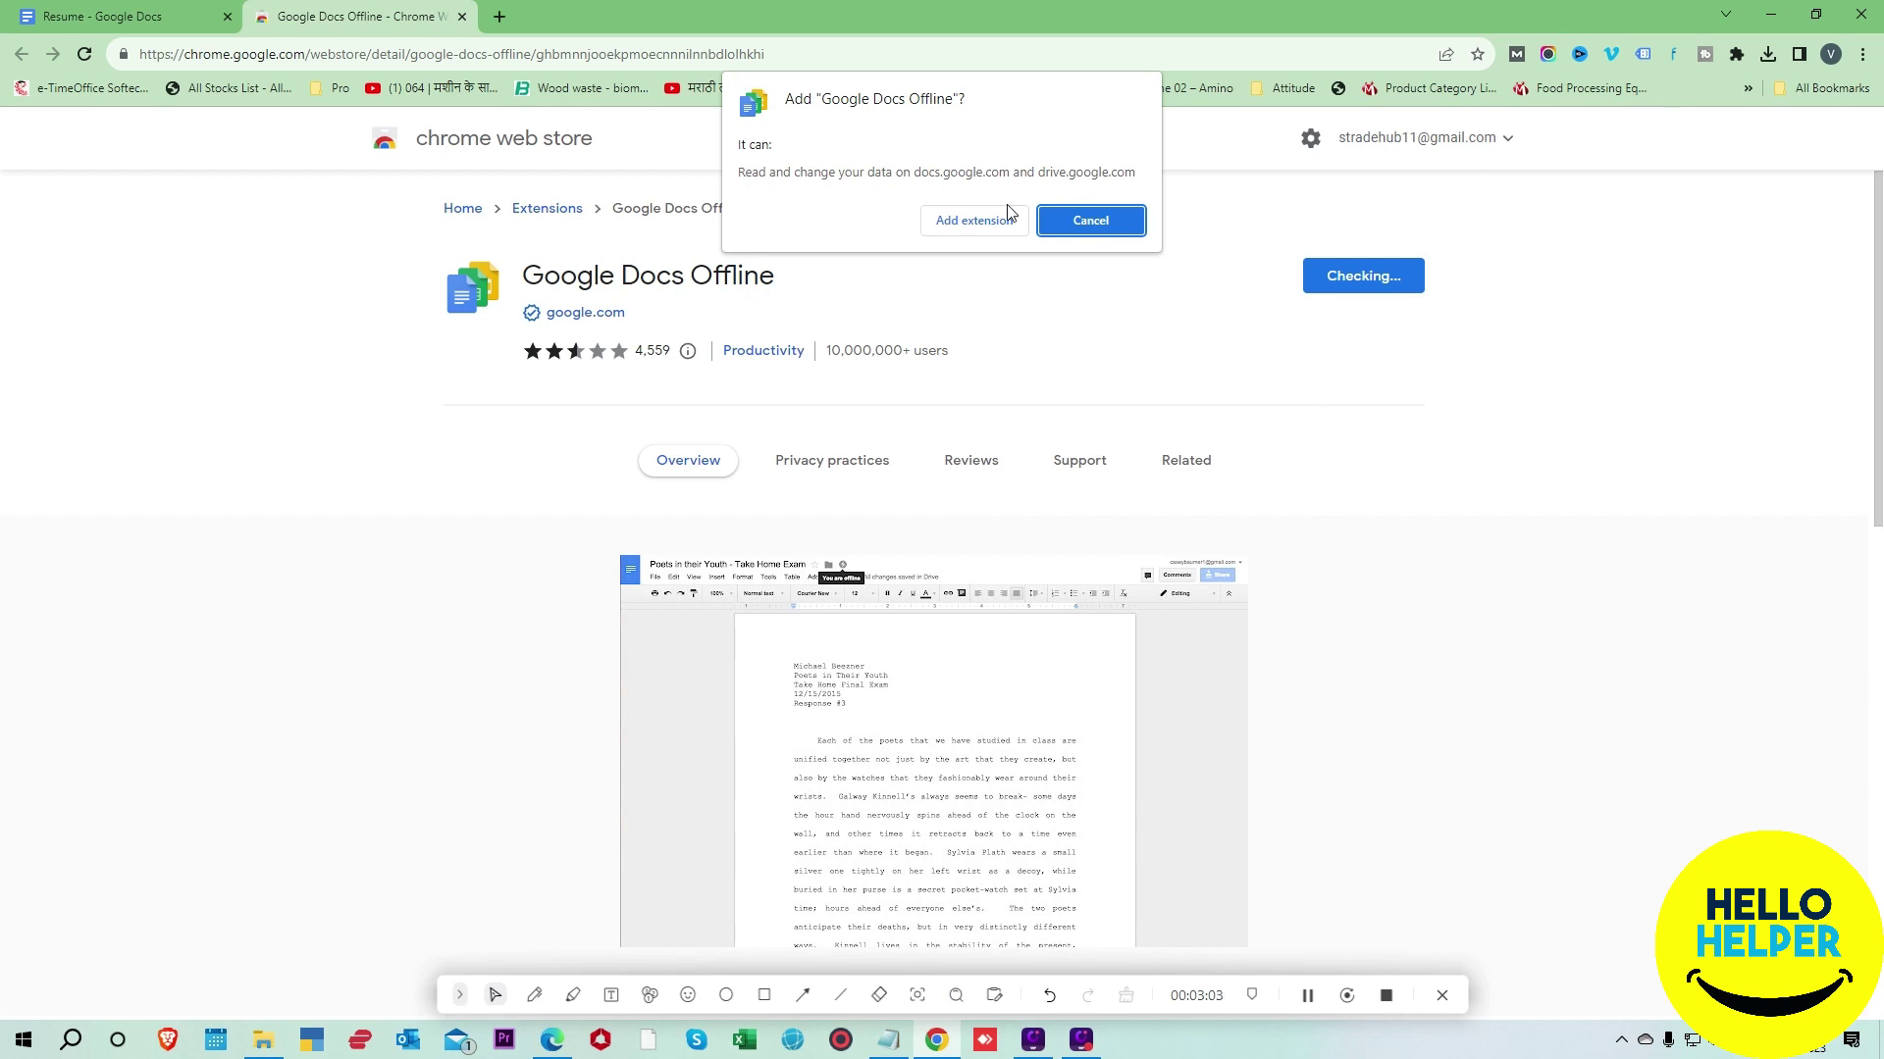
Step: Confirm adding Google Docs Offline, pin it in the Extensions menu, and return to the Resume
{"action": "left_click", "coordinate": [974, 222]}
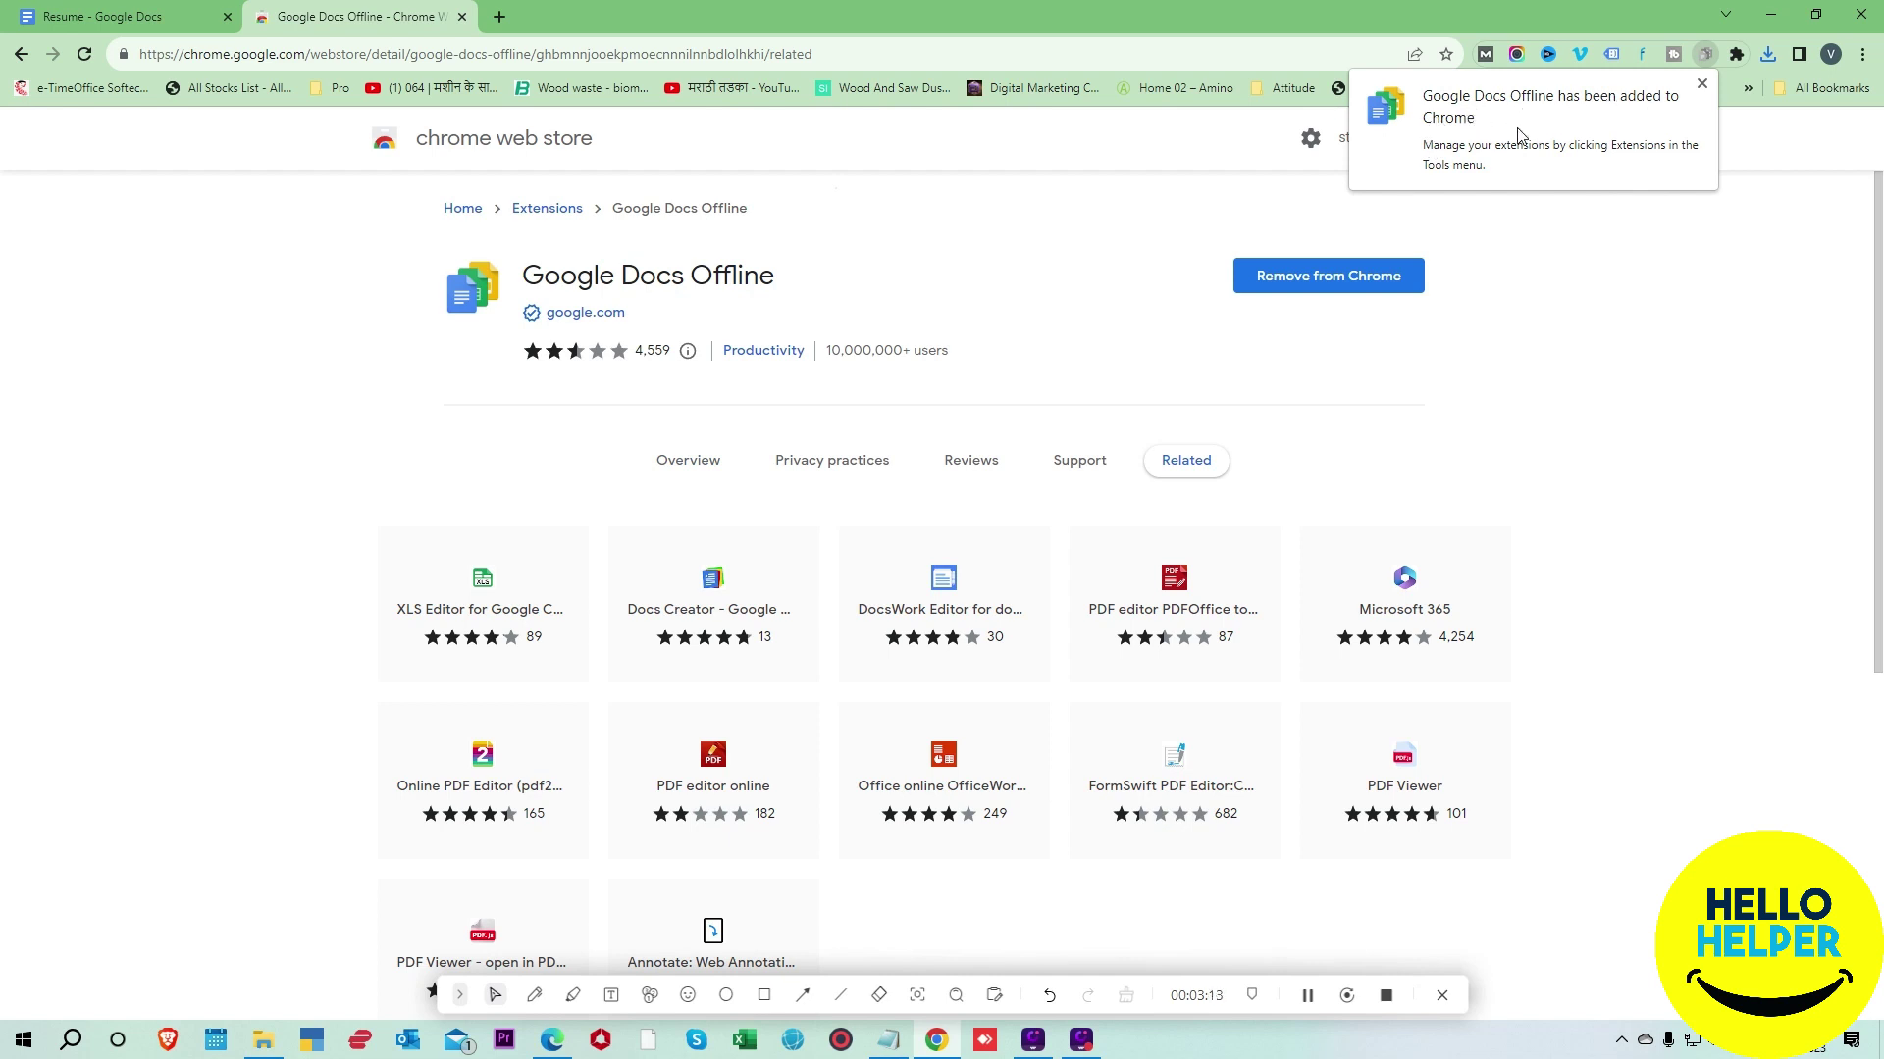
{"action": "left_click", "coordinate": [1702, 83]}
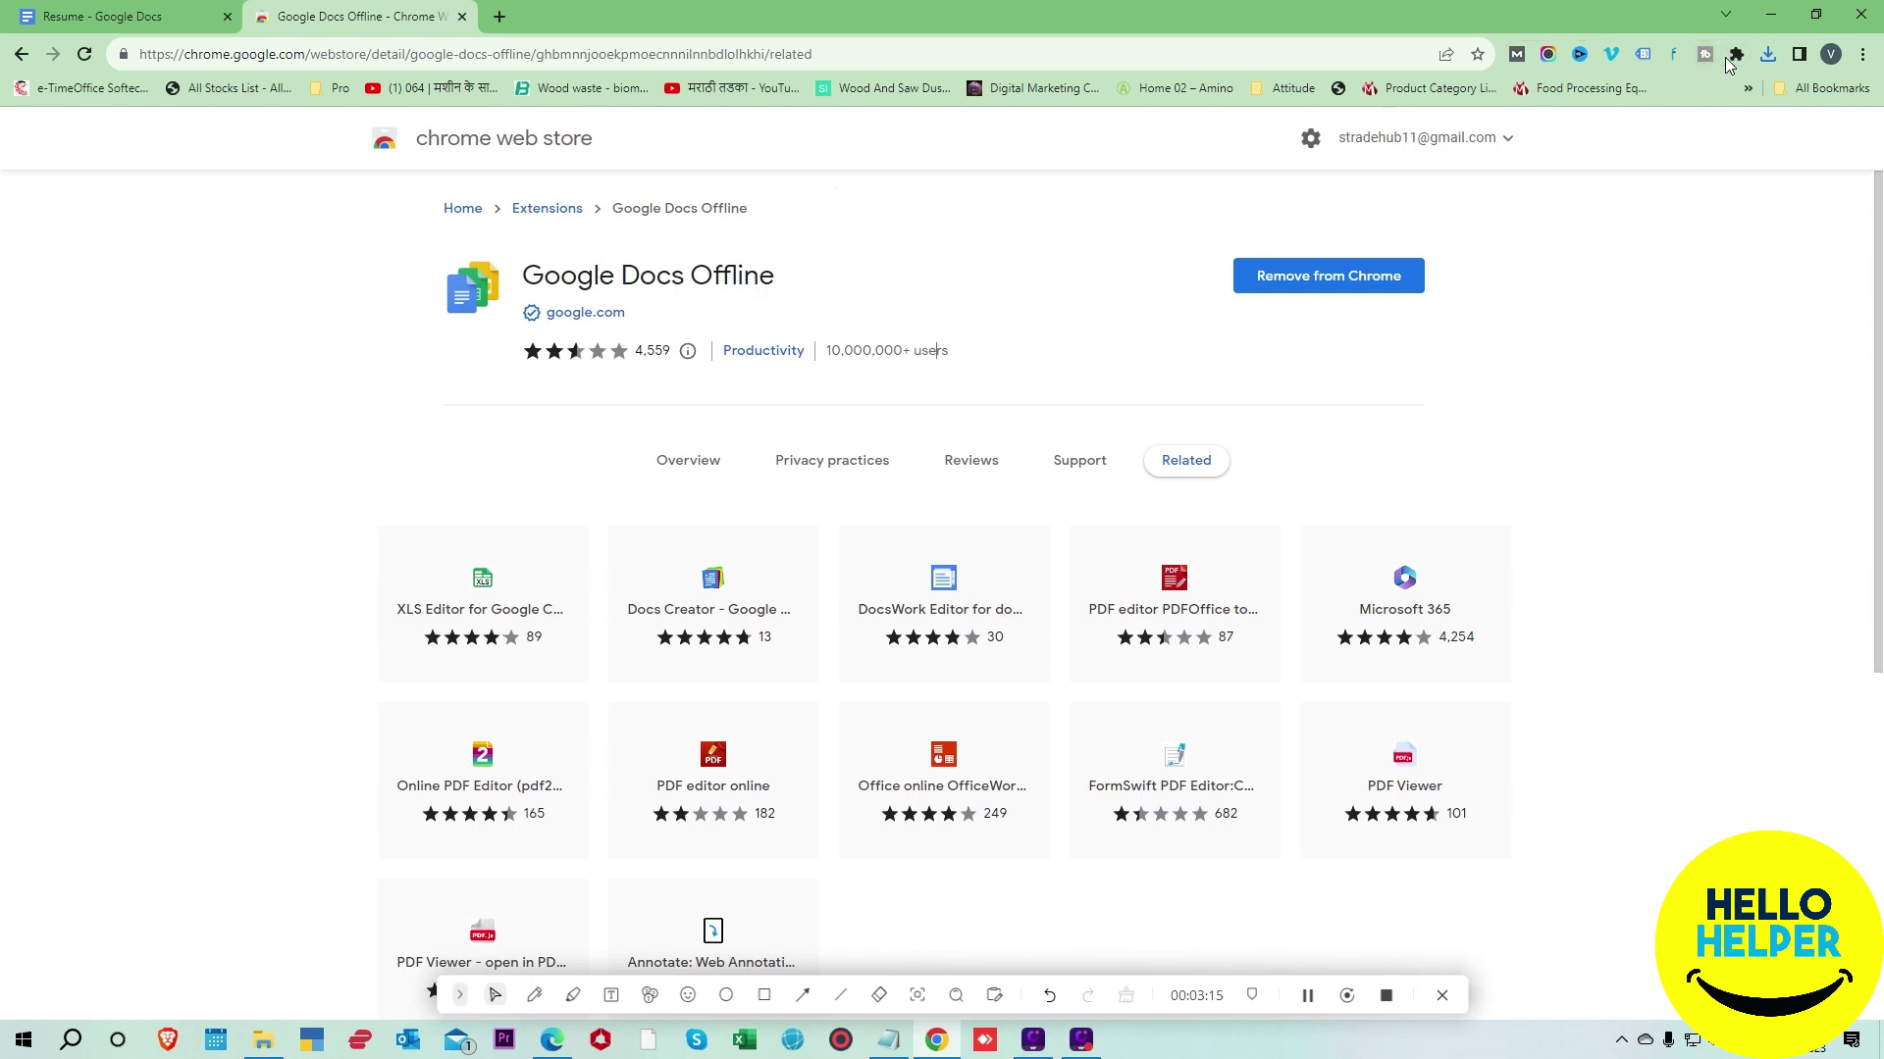
{"action": "left_click", "coordinate": [1733, 56]}
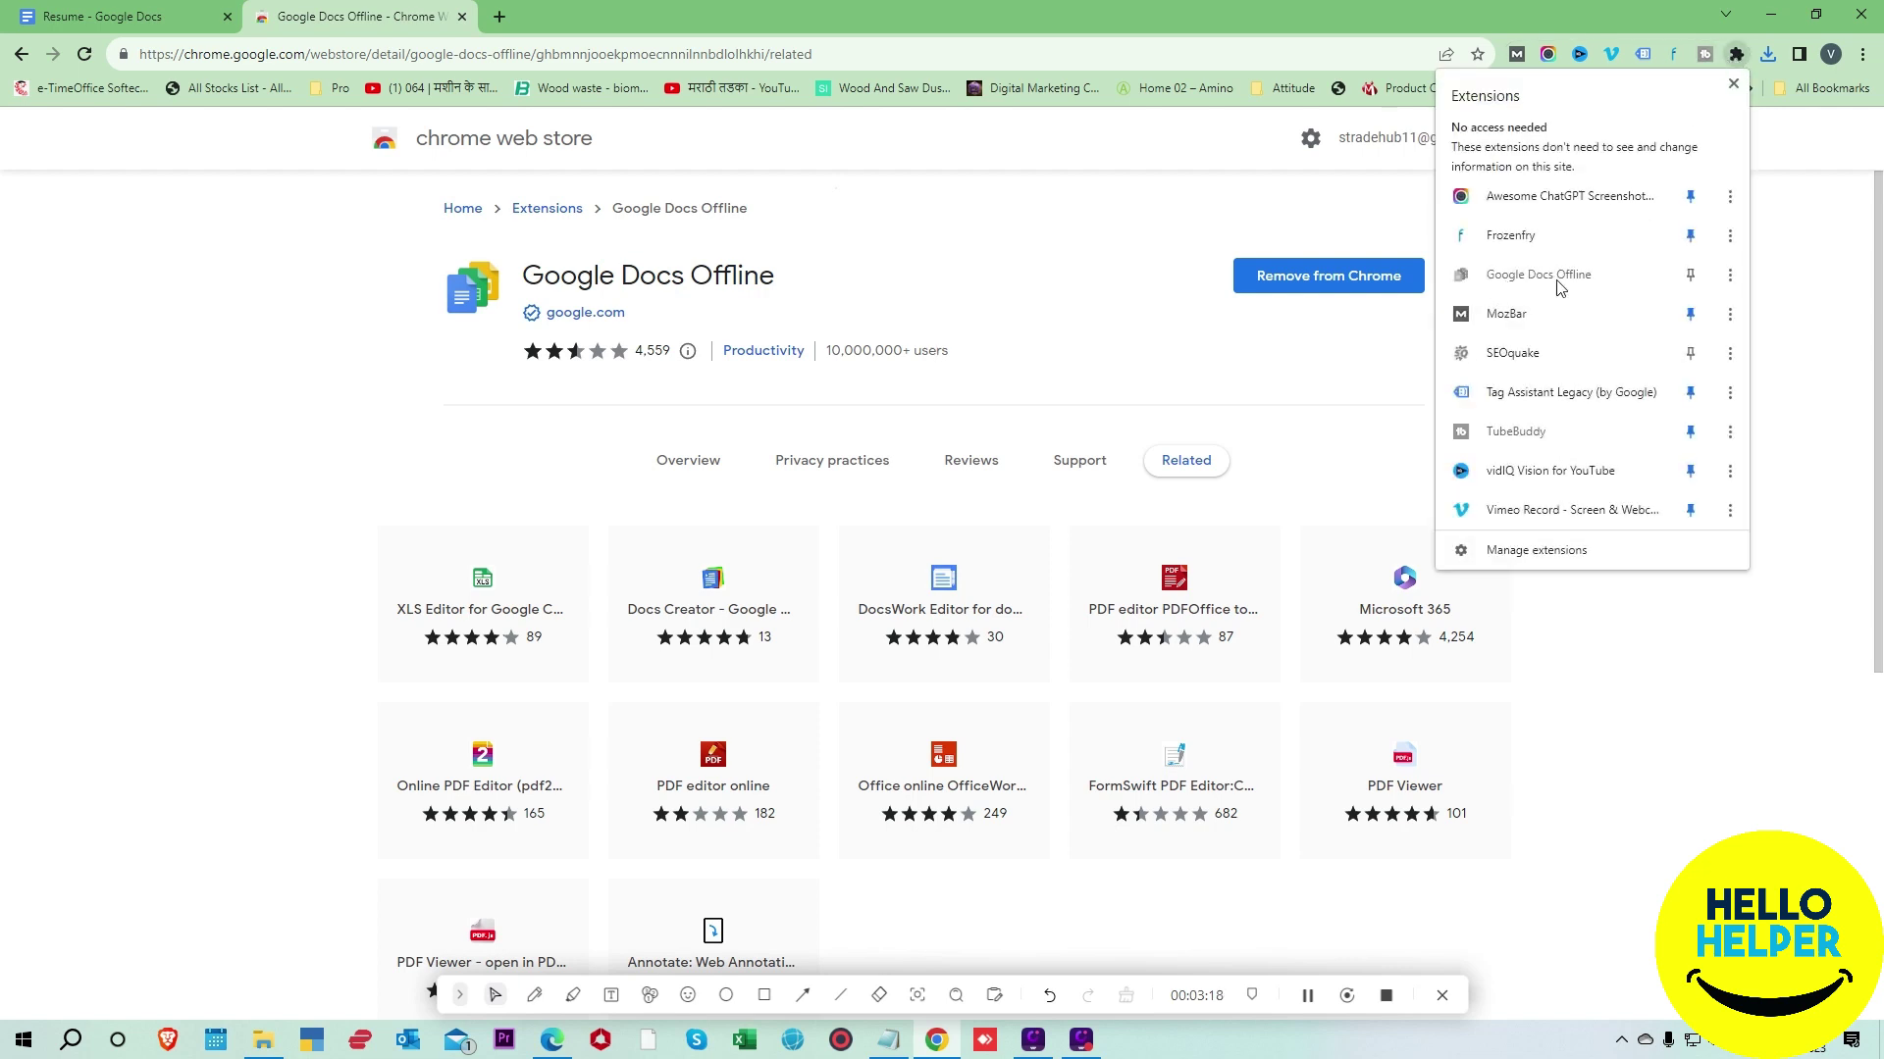
{"action": "left_click", "coordinate": [1687, 277]}
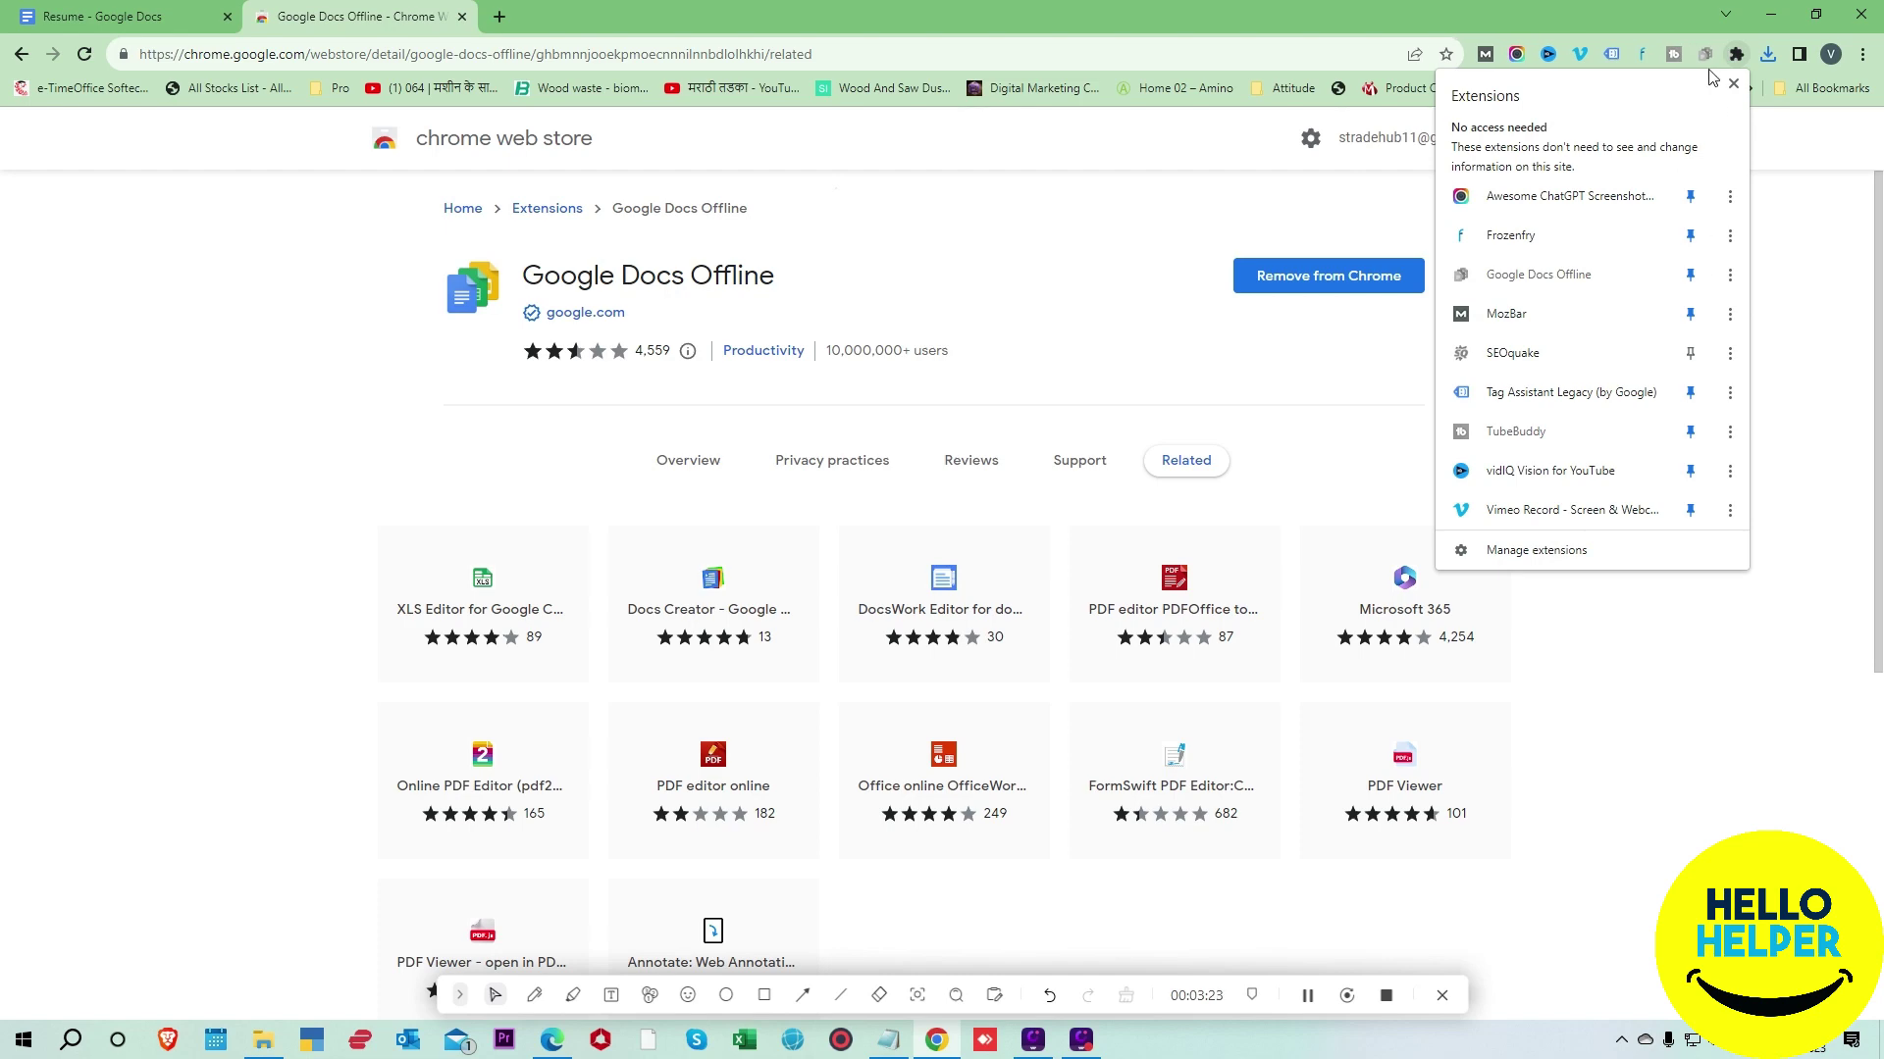
{"action": "left_click", "coordinate": [1733, 83]}
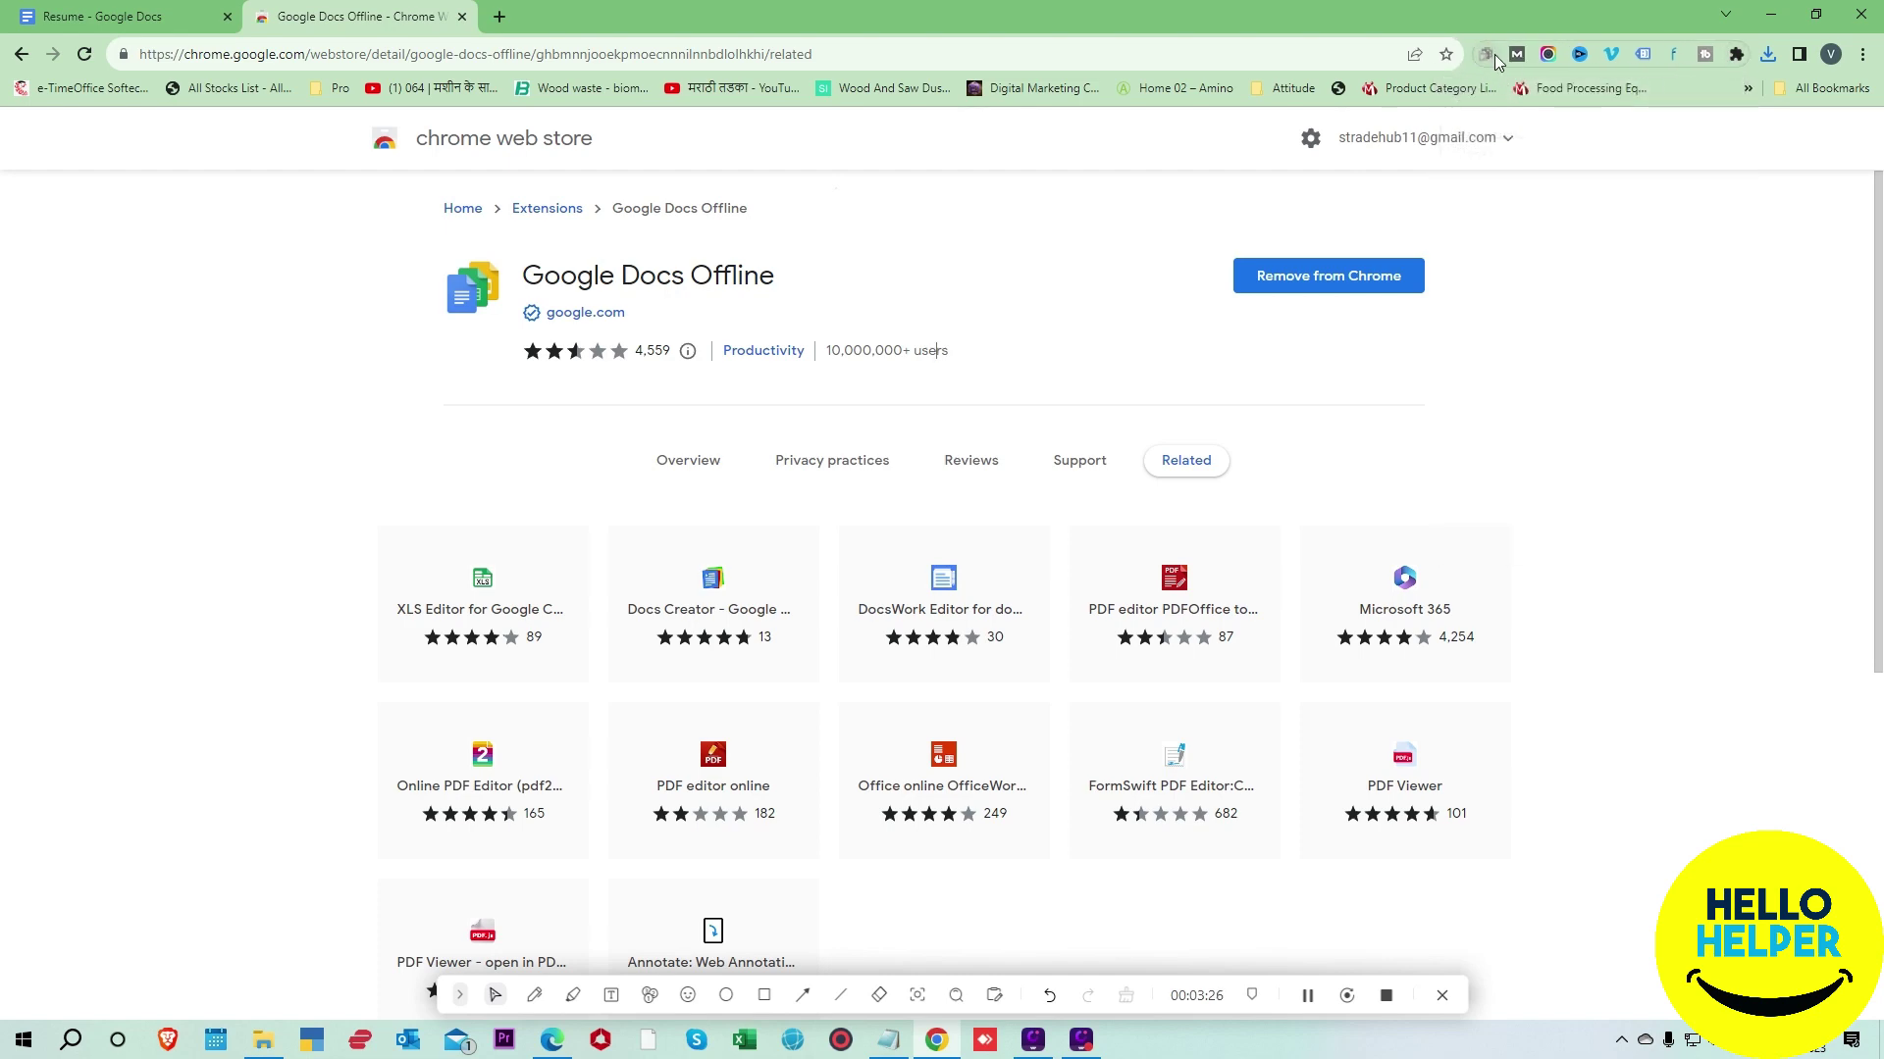
{"action": "key", "text": "ctrl+shift+Tab"}
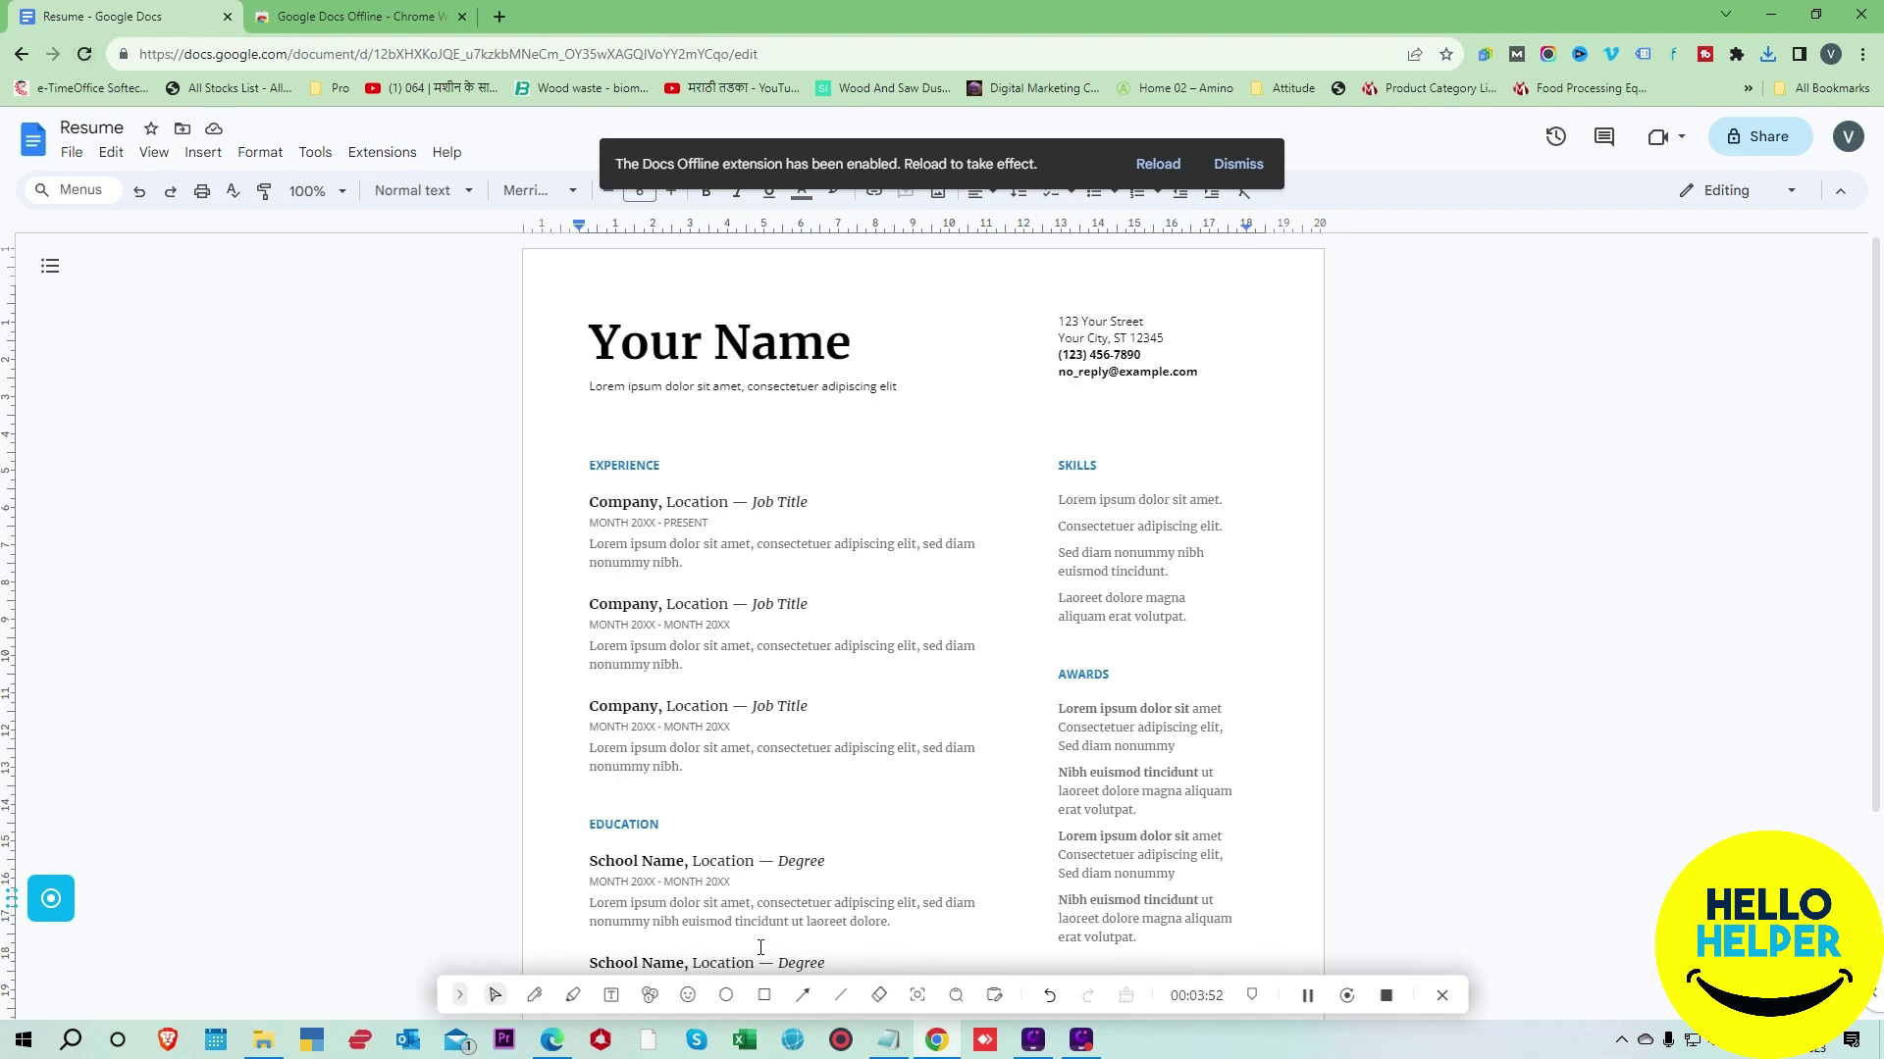
Step: Reload the Resume to activate Docs Offline, then close the Resume tab
{"action": "left_click", "coordinate": [802, 1001]}
{"action": "left_click_drag", "start_coordinate": [243, 429], "coordinate": [84, 65]}
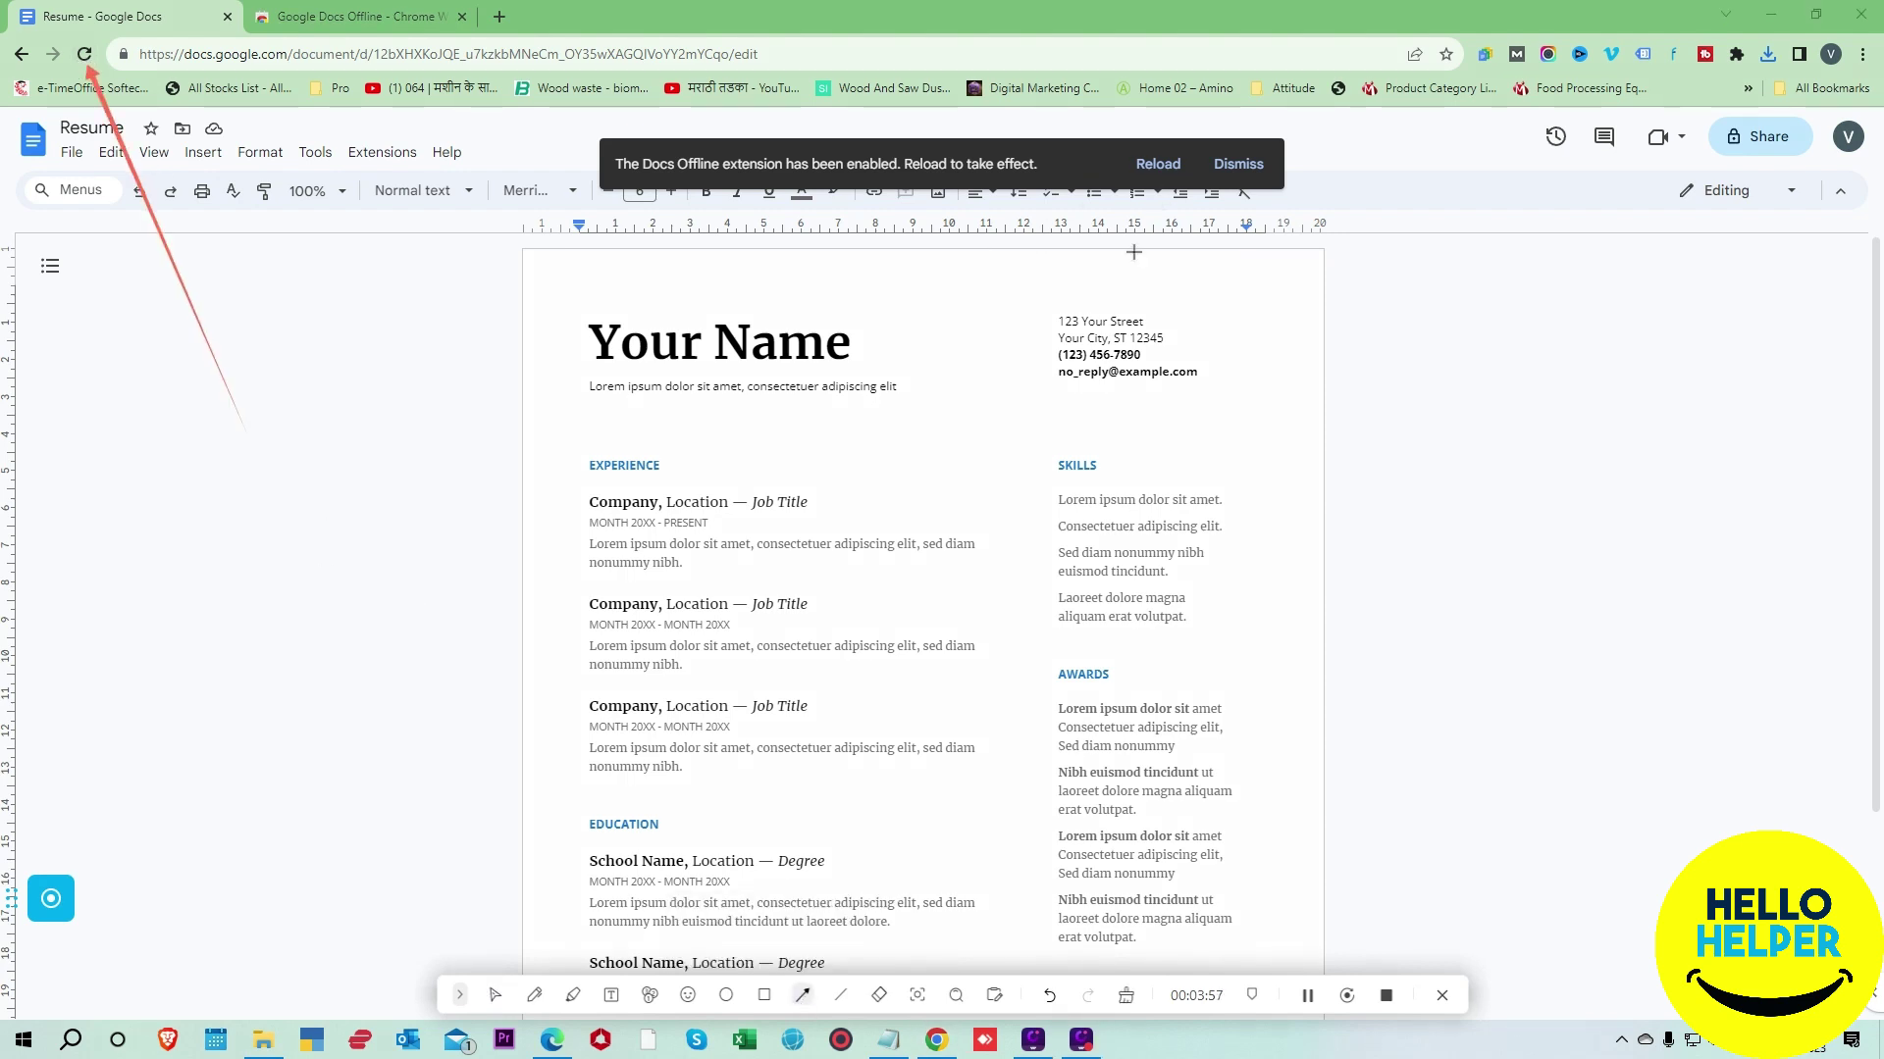
{"action": "left_click", "coordinate": [764, 994]}
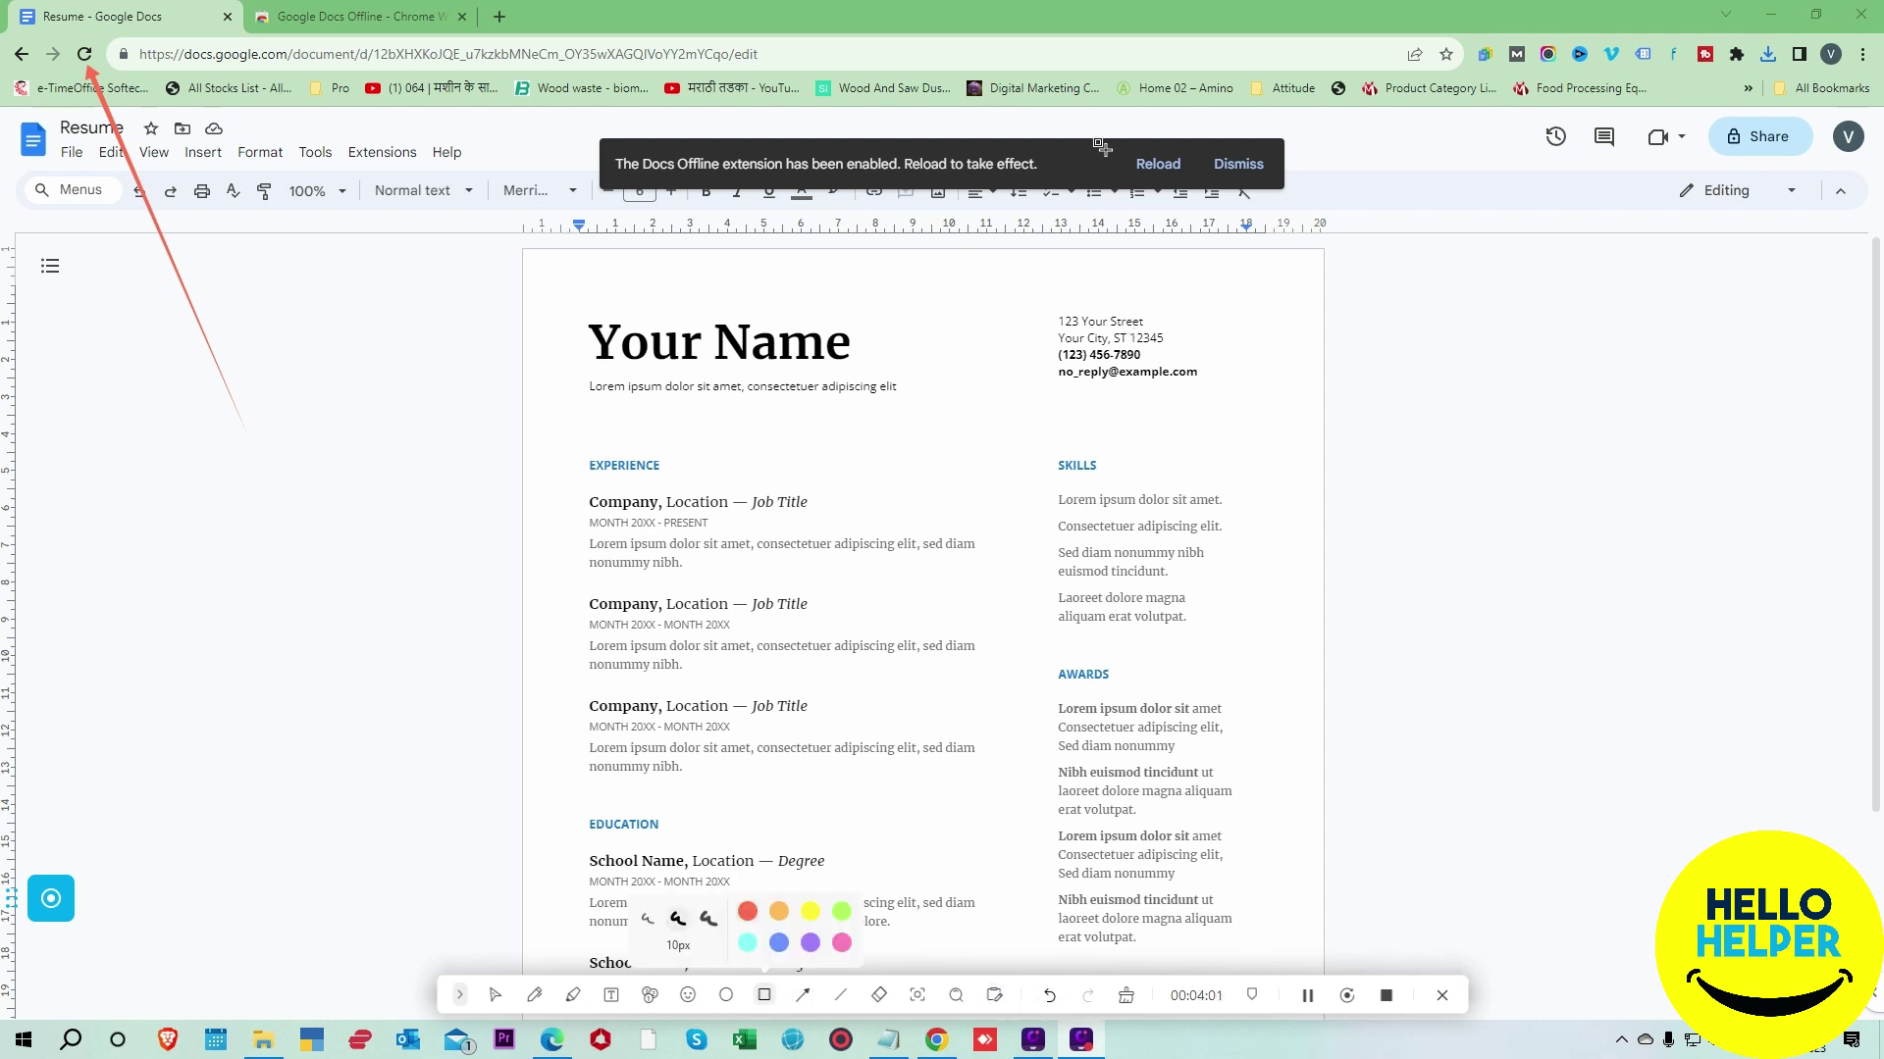
{"action": "left_click_drag", "start_coordinate": [1097, 148], "coordinate": [1201, 187]}
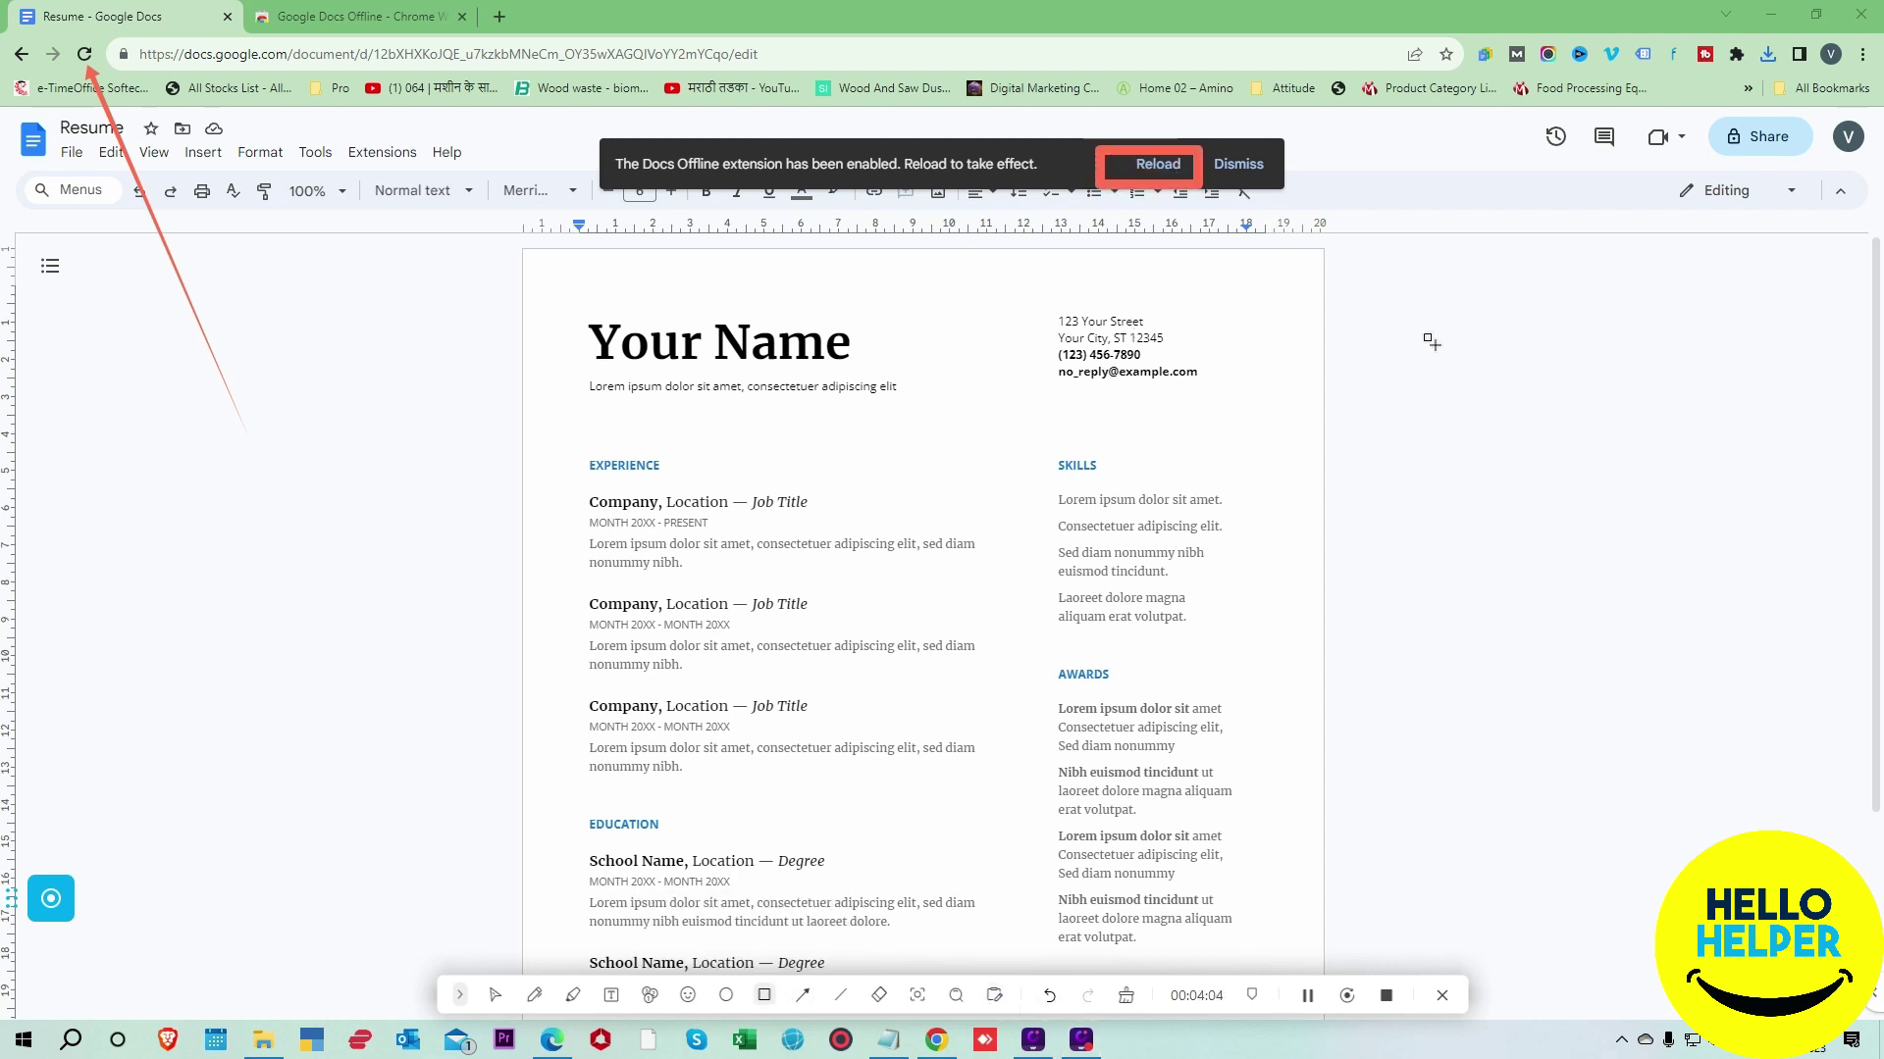
{"action": "left_click", "coordinate": [1127, 995]}
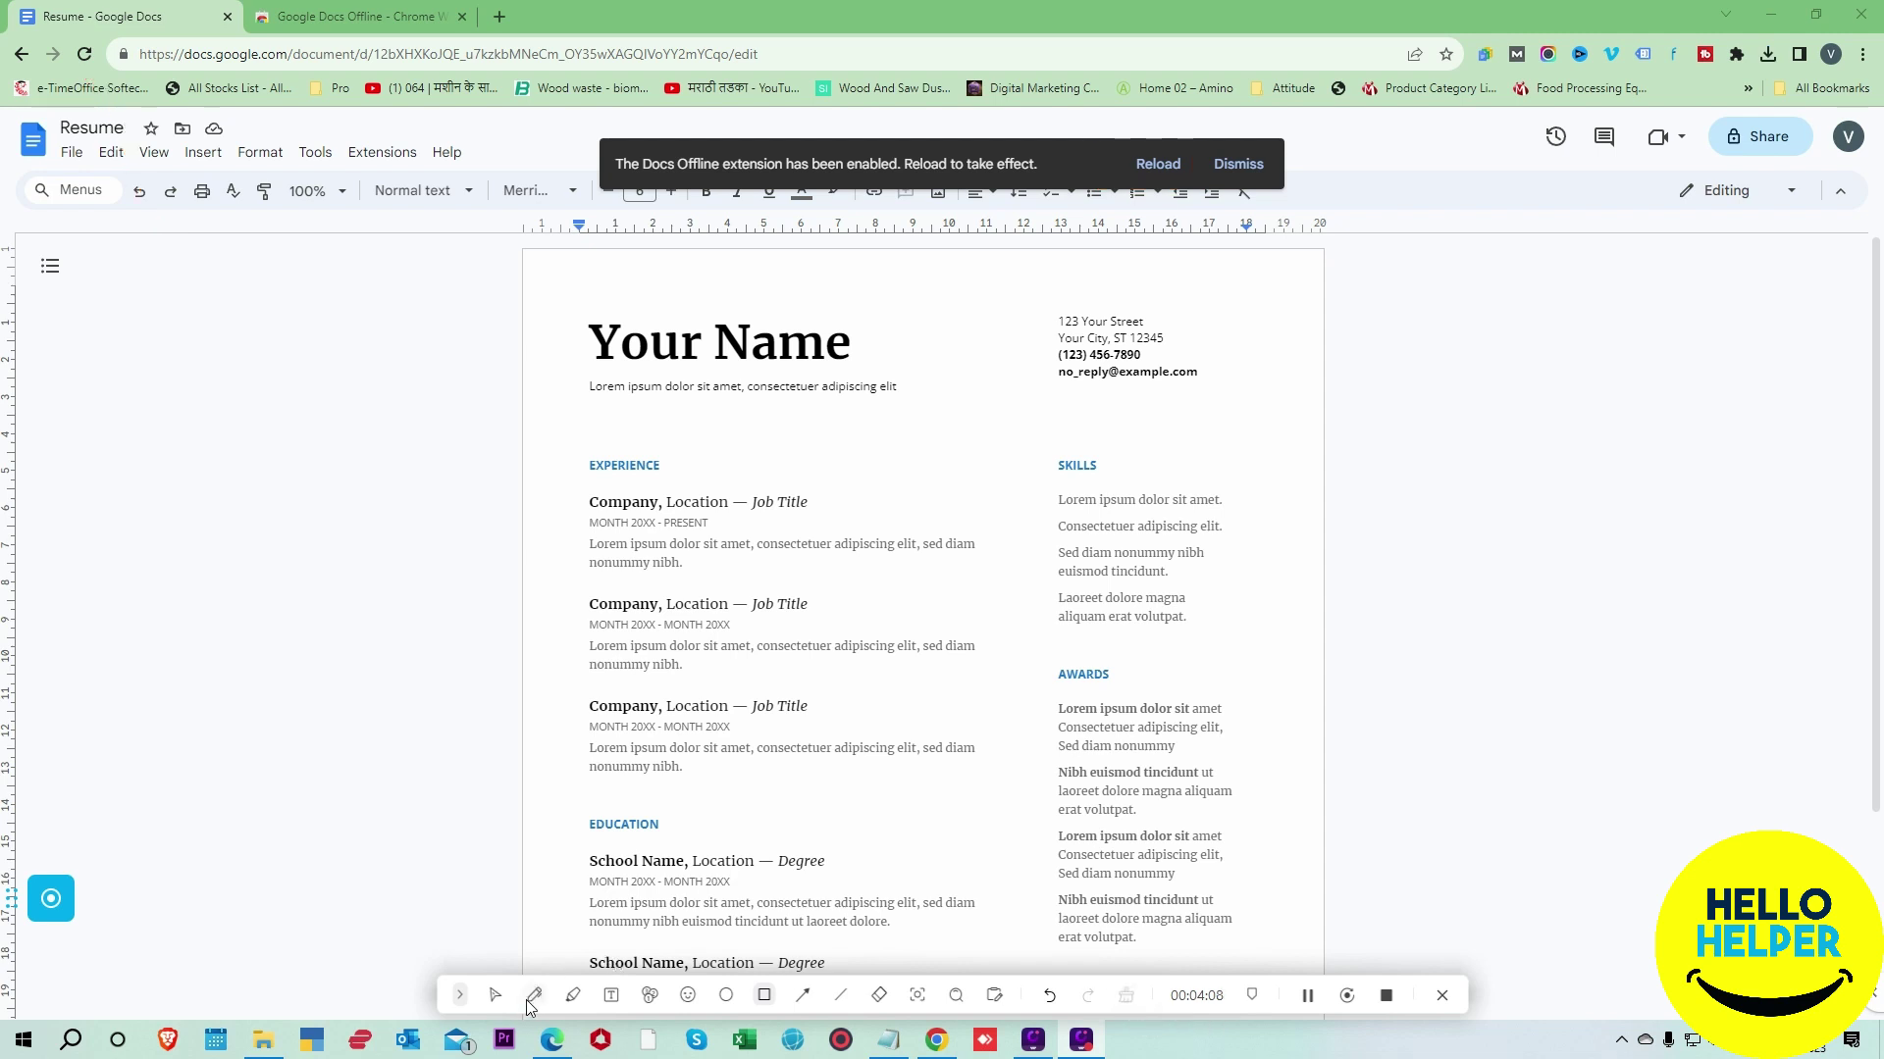
{"action": "left_click", "coordinate": [495, 998]}
{"action": "left_click", "coordinate": [1157, 164]}
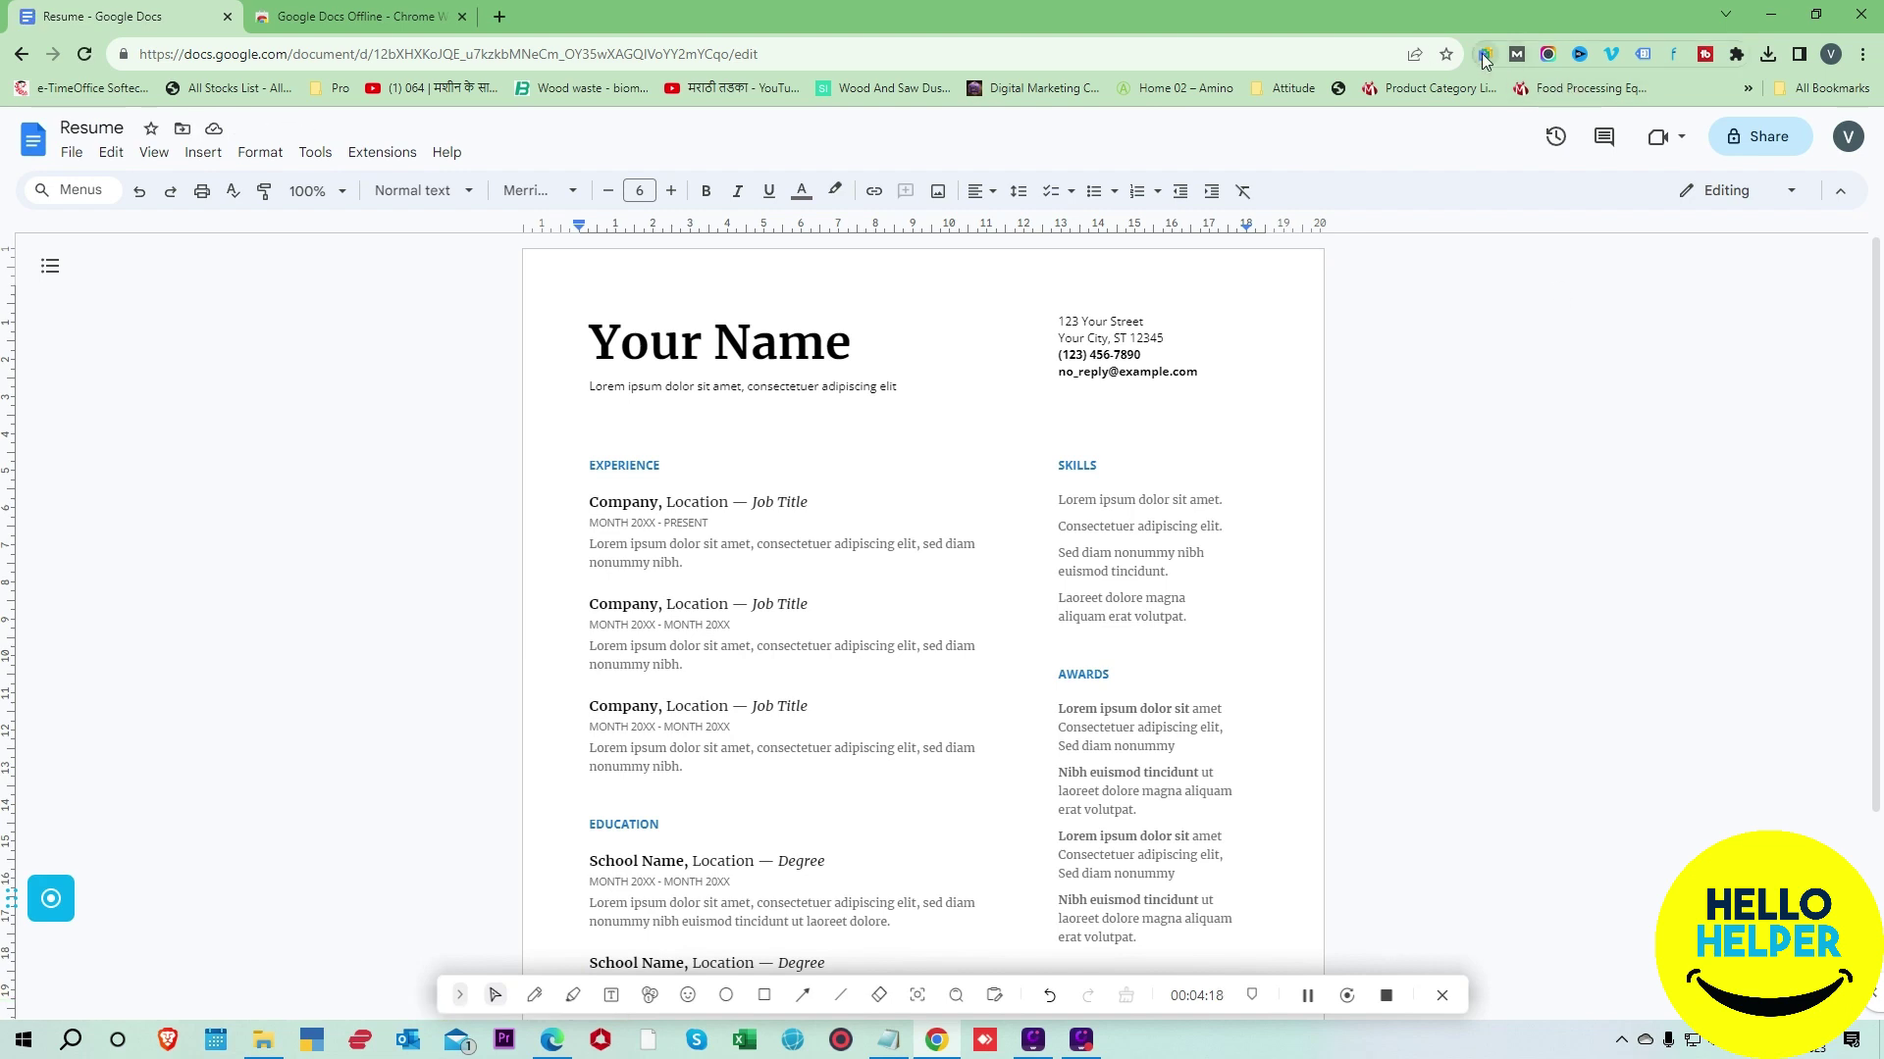
{"action": "left_click", "coordinate": [1568, 499]}
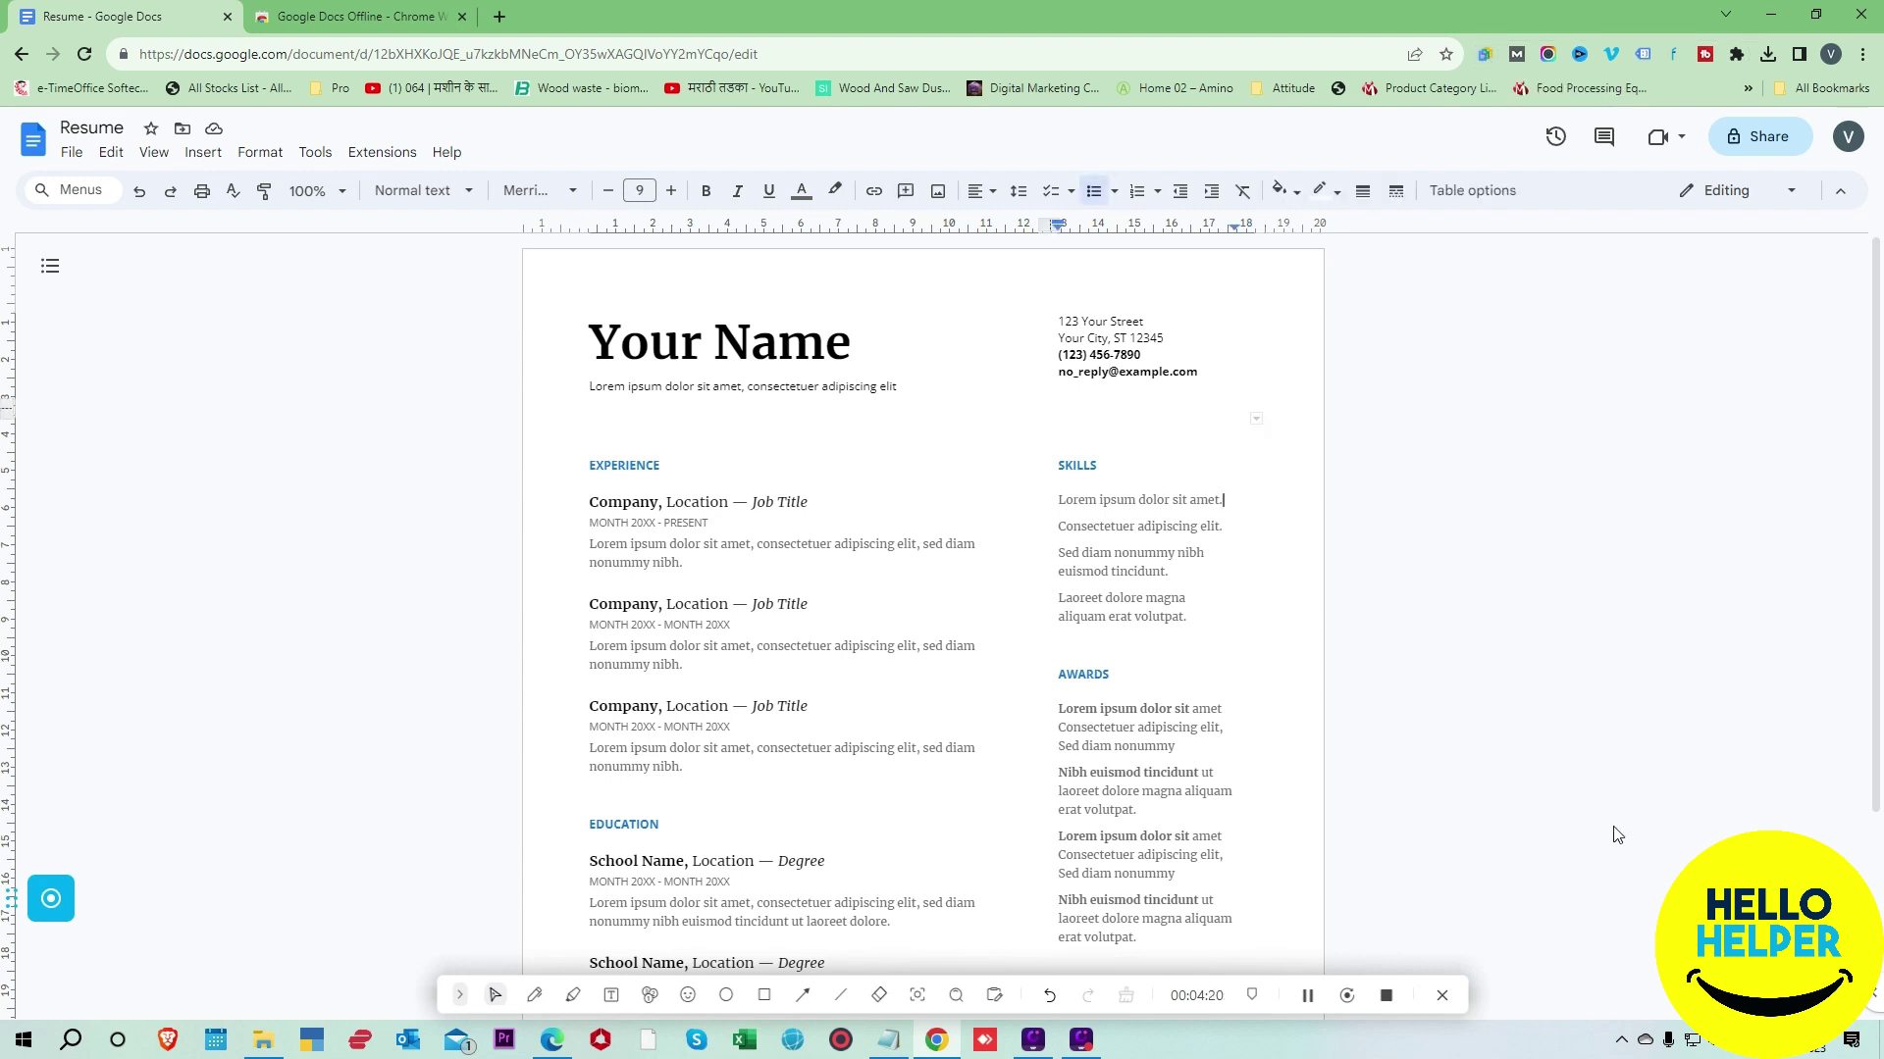
{"action": "left_click", "coordinate": [227, 17]}
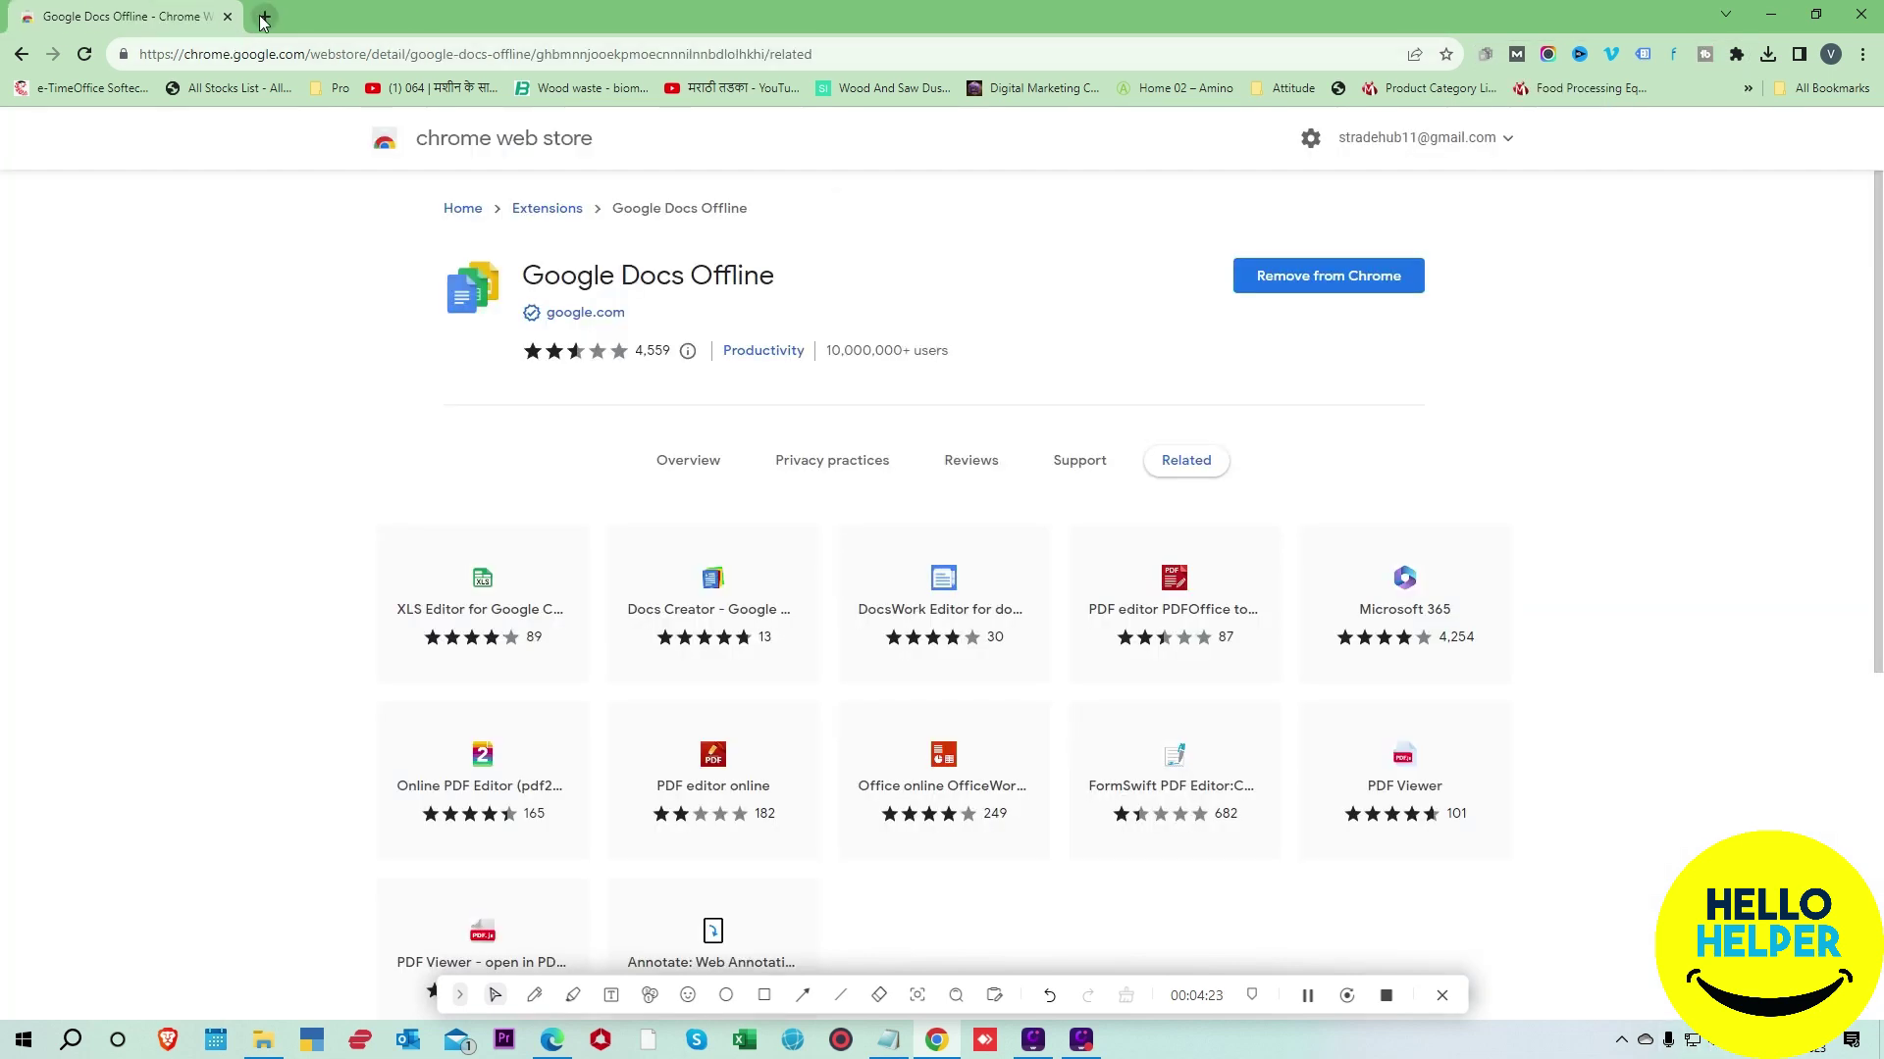
Step: Close the Web Store tab, disable the Ethernet adapter, and return to Chrome's new tab
{"action": "left_click", "coordinate": [264, 17]}
{"action": "left_click", "coordinate": [229, 18]}
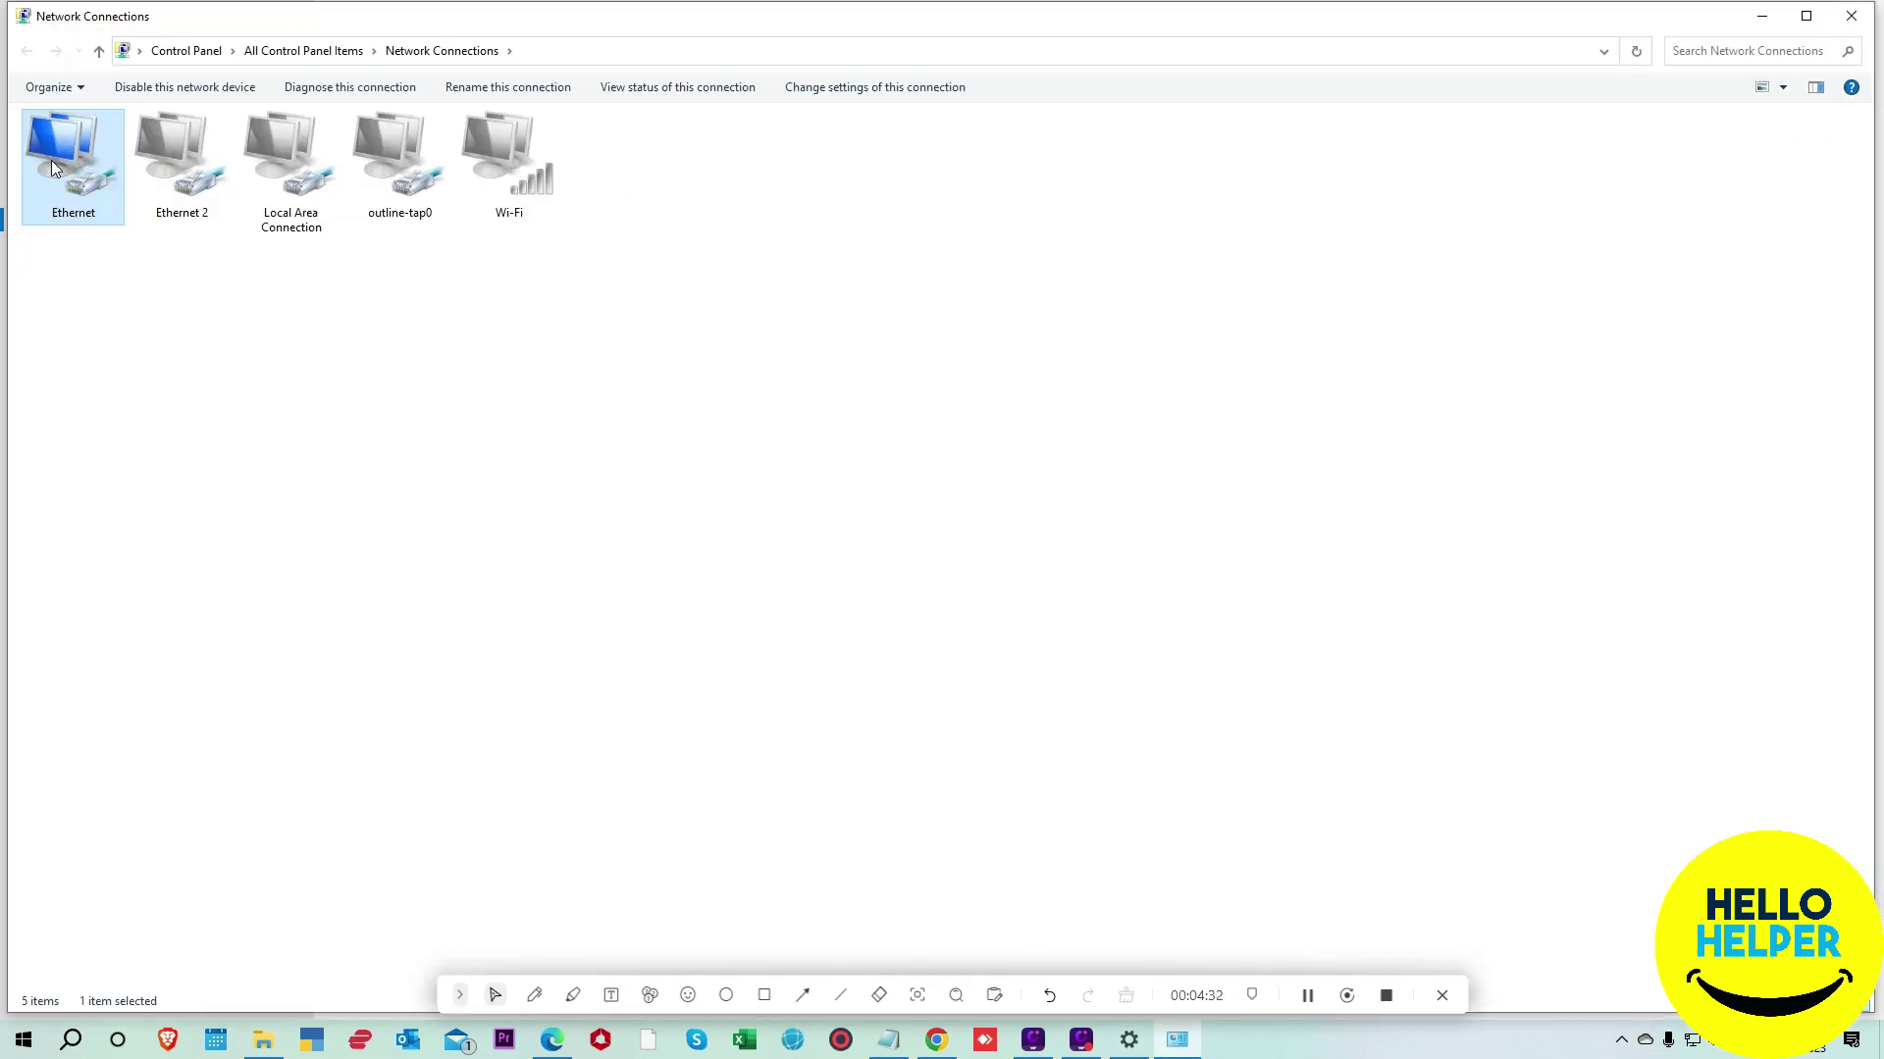
{"action": "right_click", "coordinate": [49, 157]}
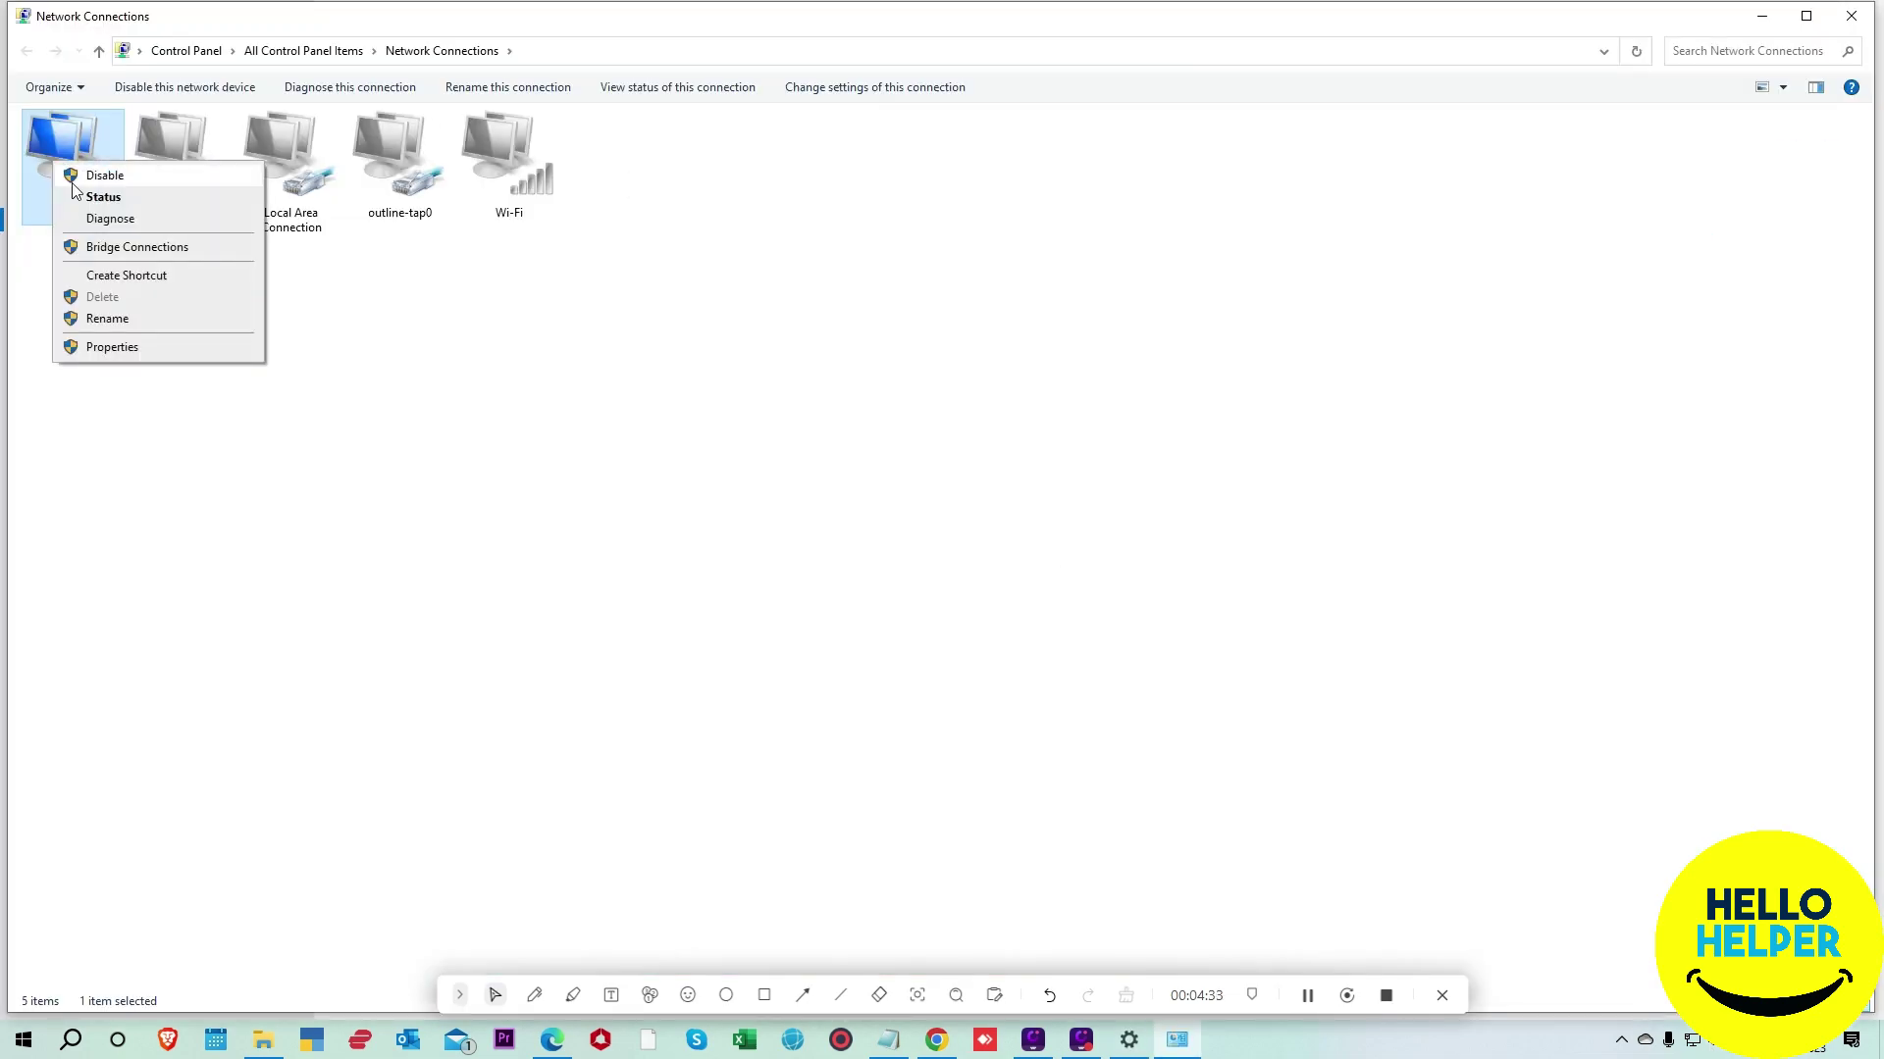
{"action": "key", "text": "Escape"}
{"action": "left_click", "coordinate": [1774, 19]}
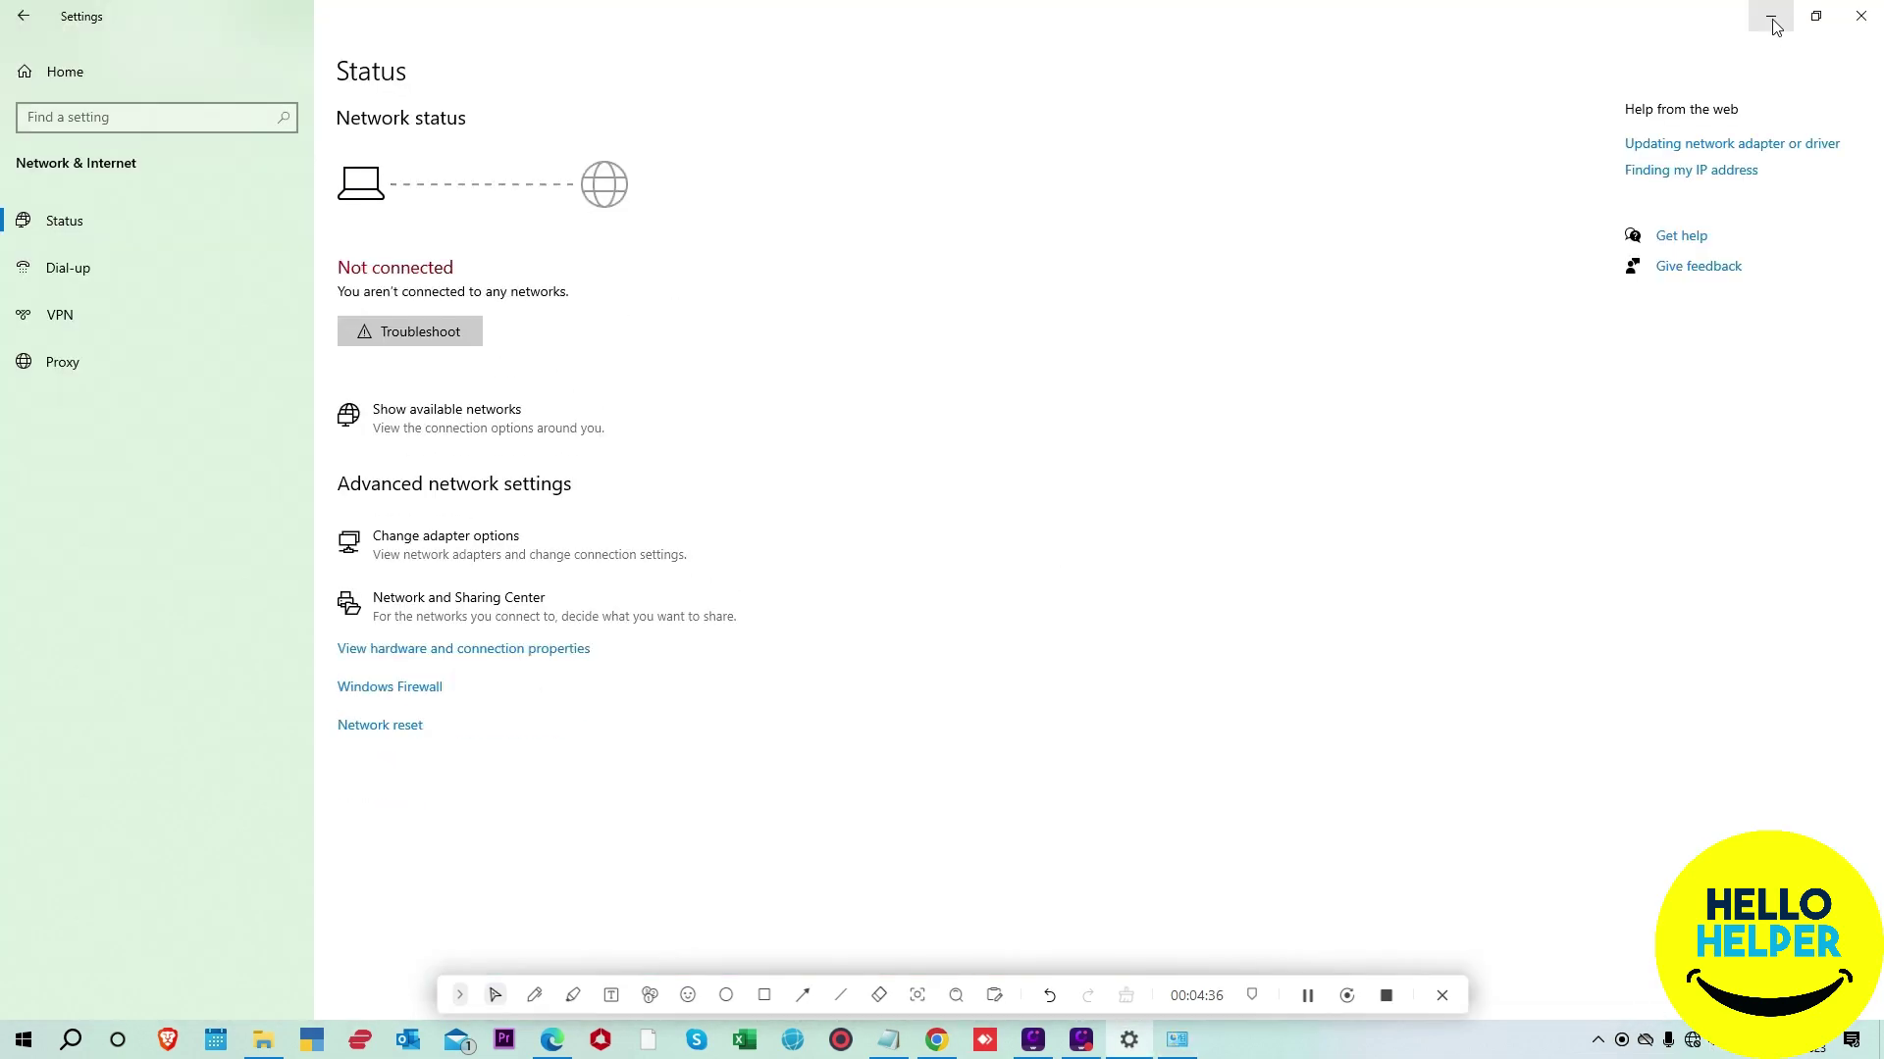
{"action": "left_click", "coordinate": [1511, 315]}
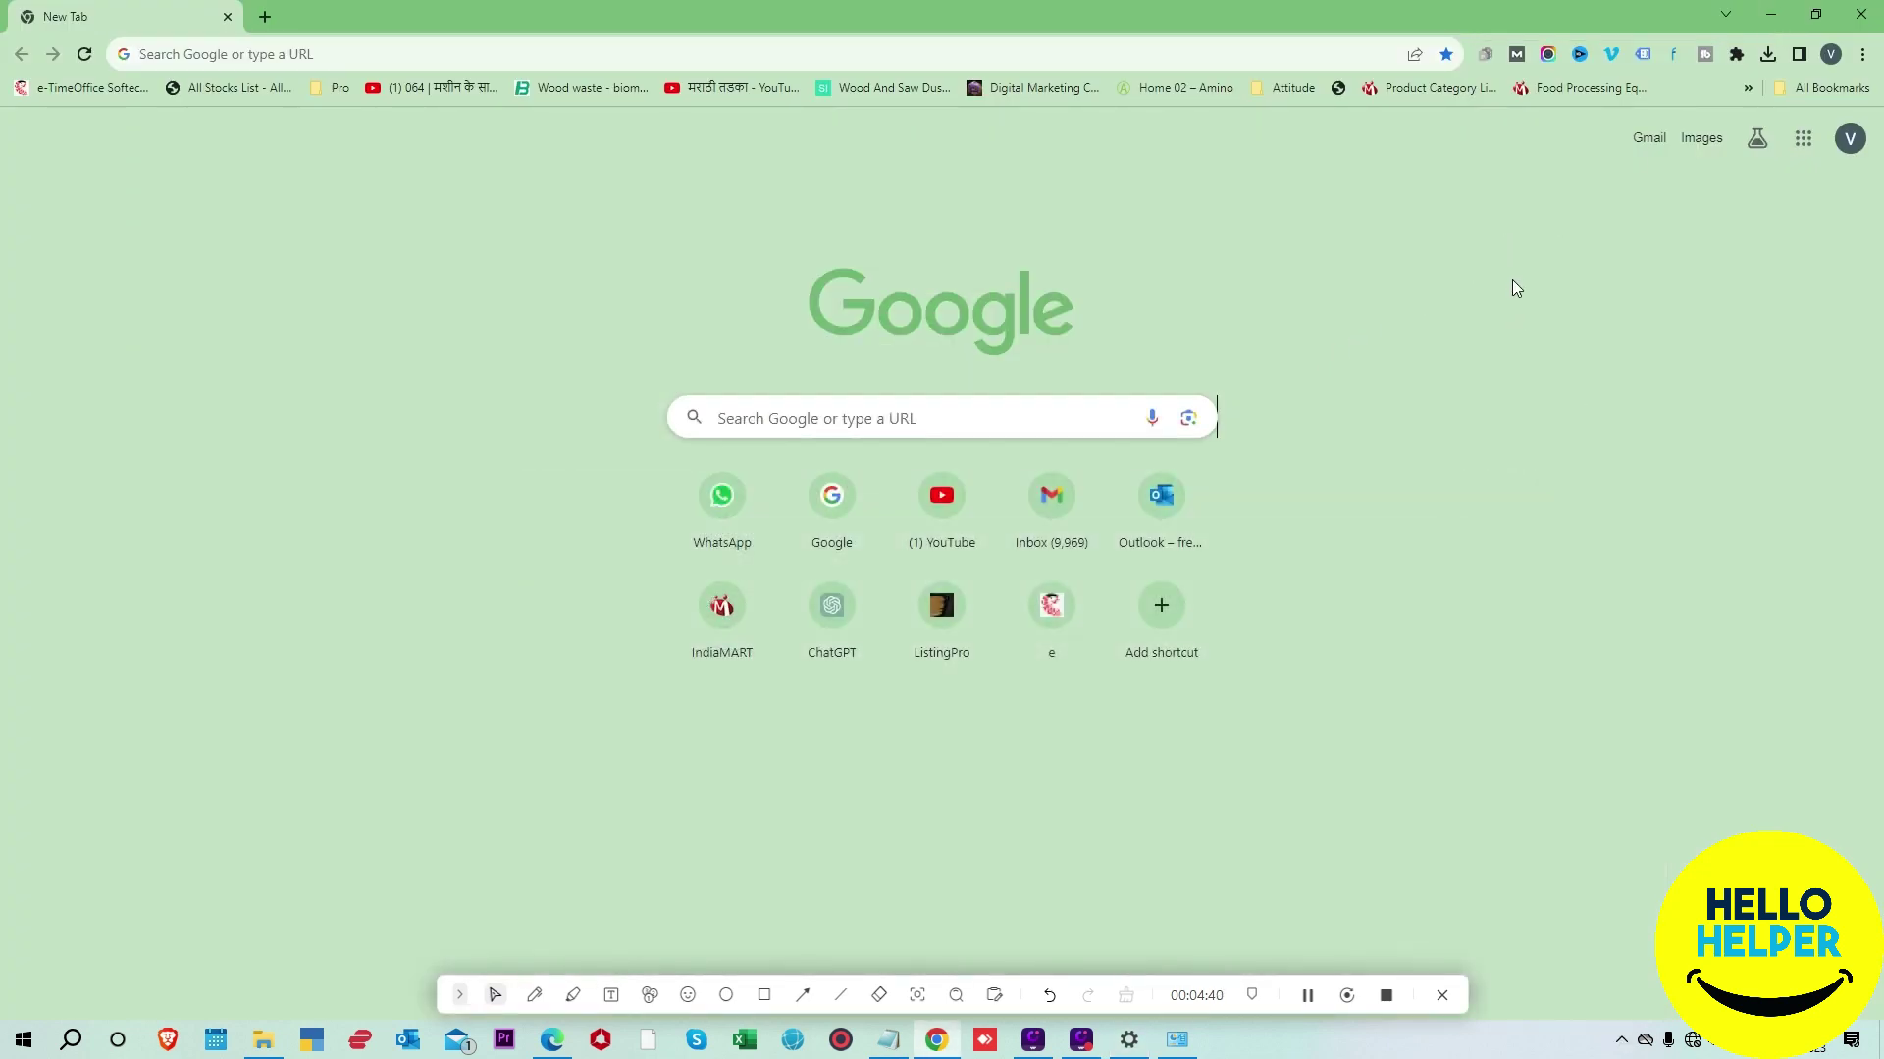
Step: Search 'google docs' and open the Google Docs home page while offline
{"action": "right_click", "coordinate": [1488, 58]}
{"action": "left_click", "coordinate": [1512, 86]}
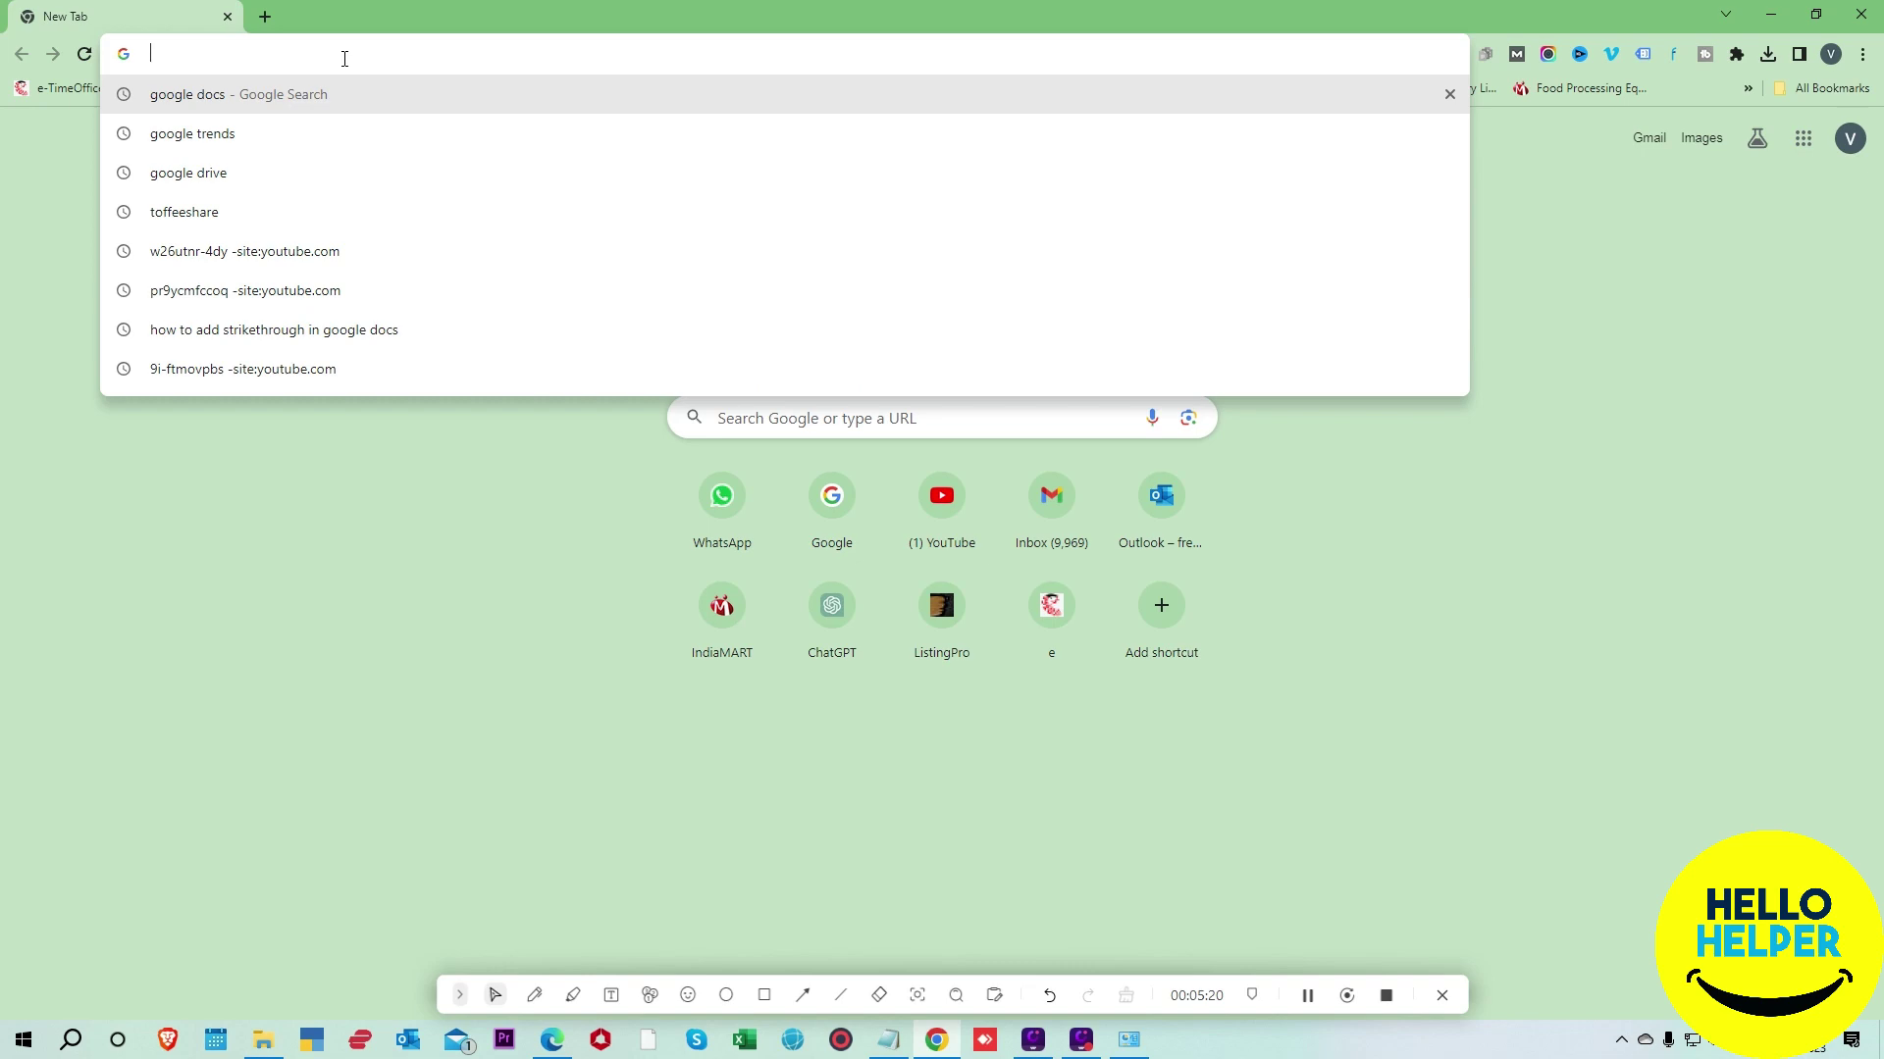
{"action": "key", "text": "Down"}
{"action": "key", "text": "Return"}
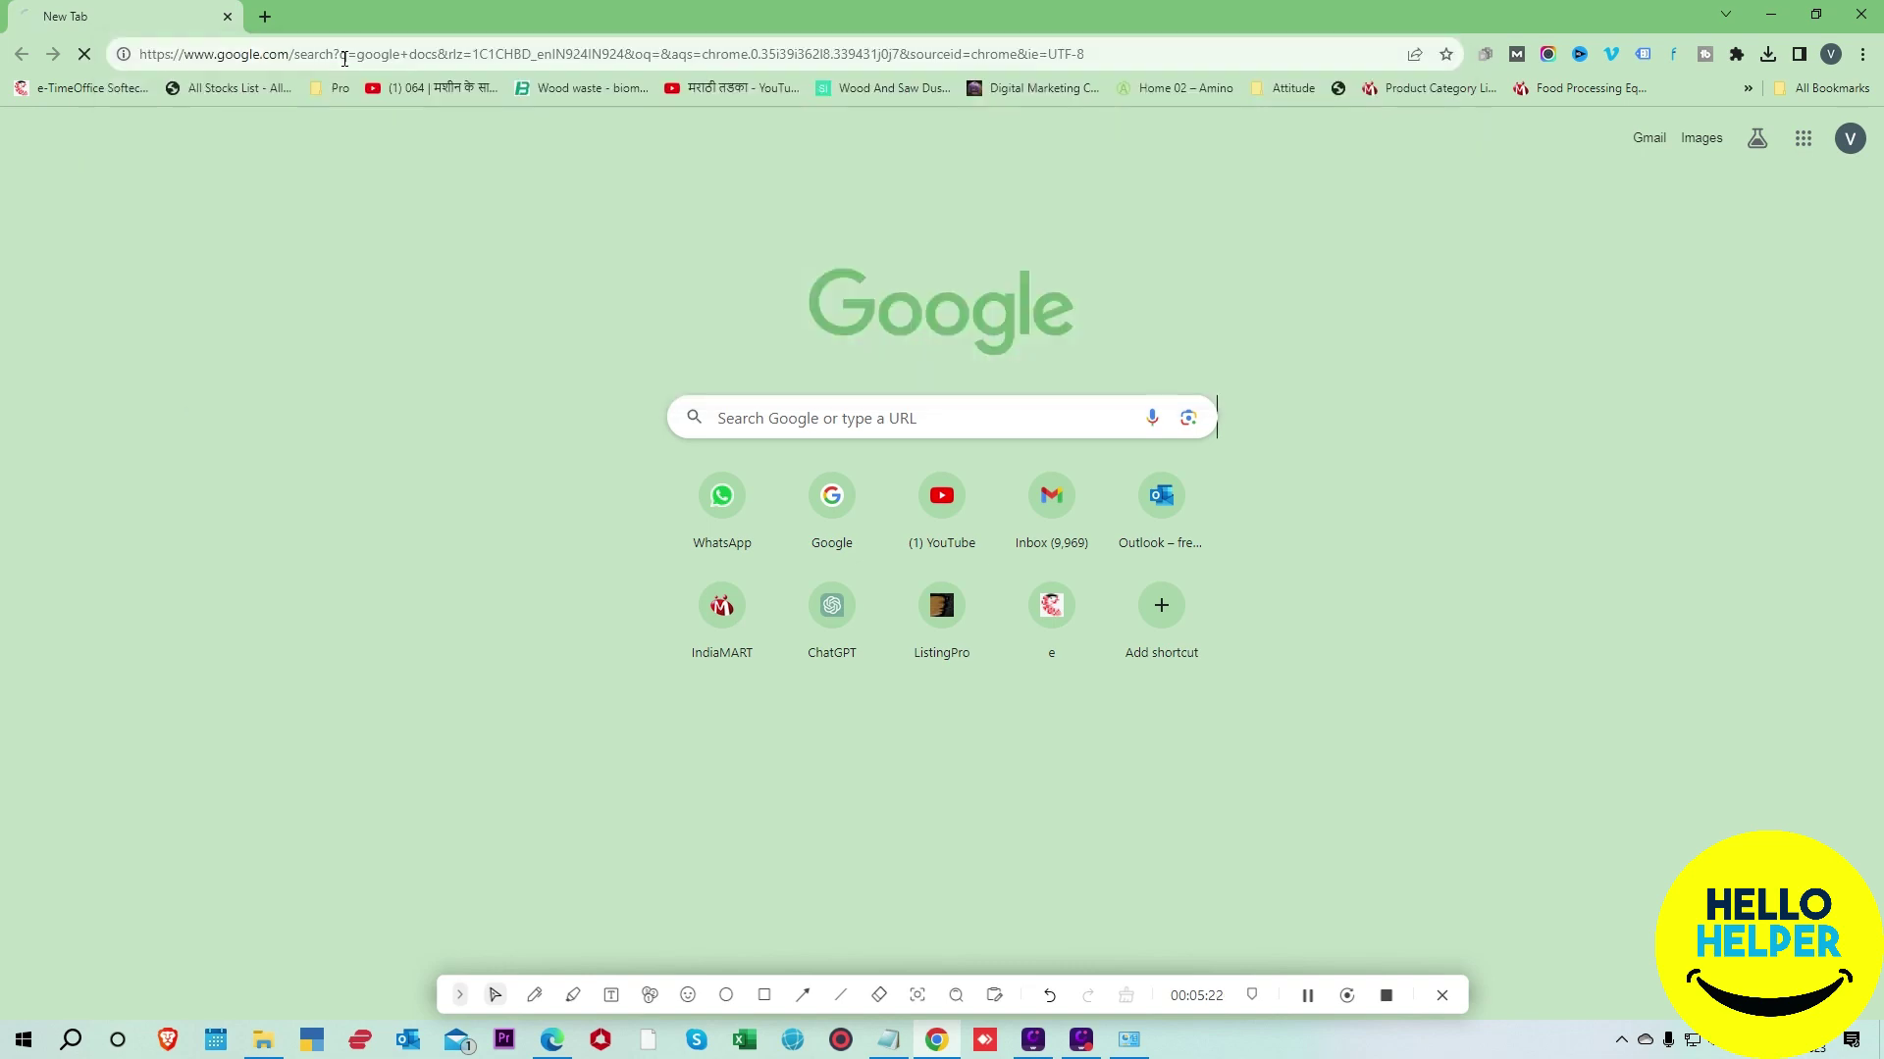
{"action": "left_click", "coordinate": [471, 416]}
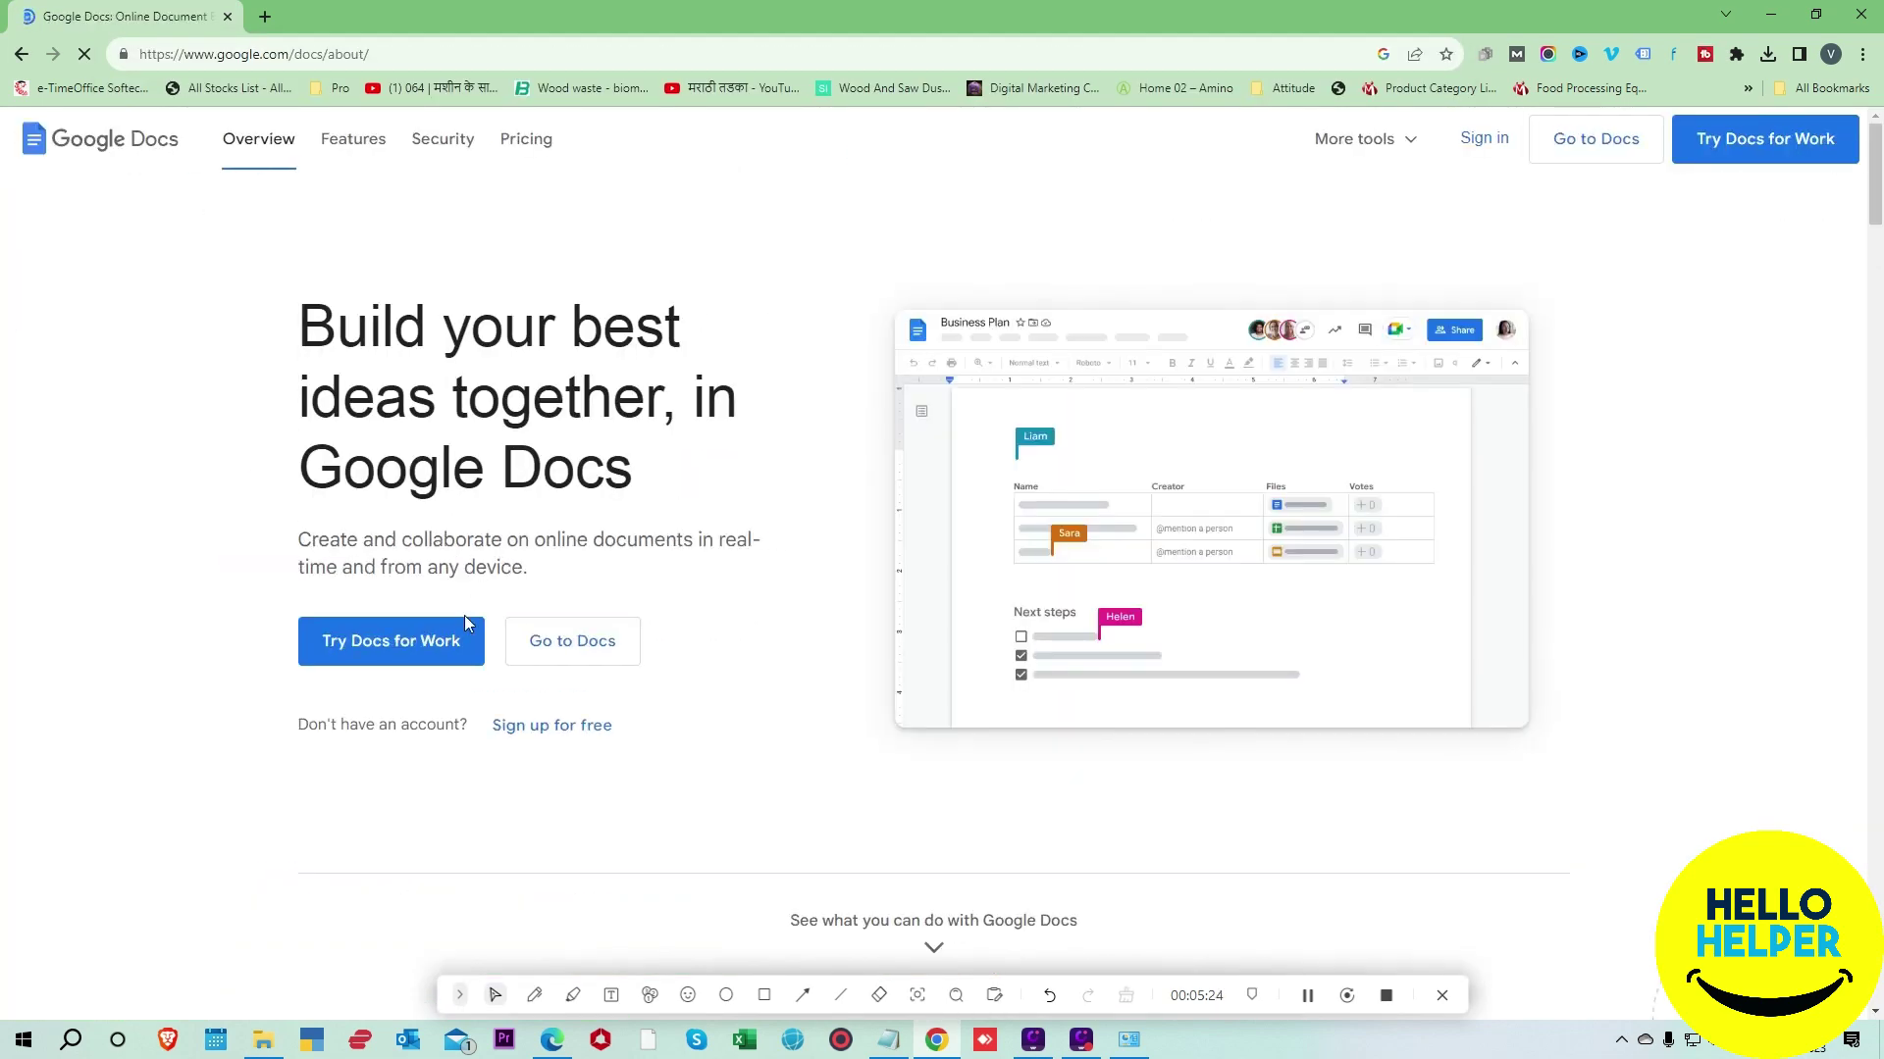
{"action": "left_click", "coordinate": [1597, 139]}
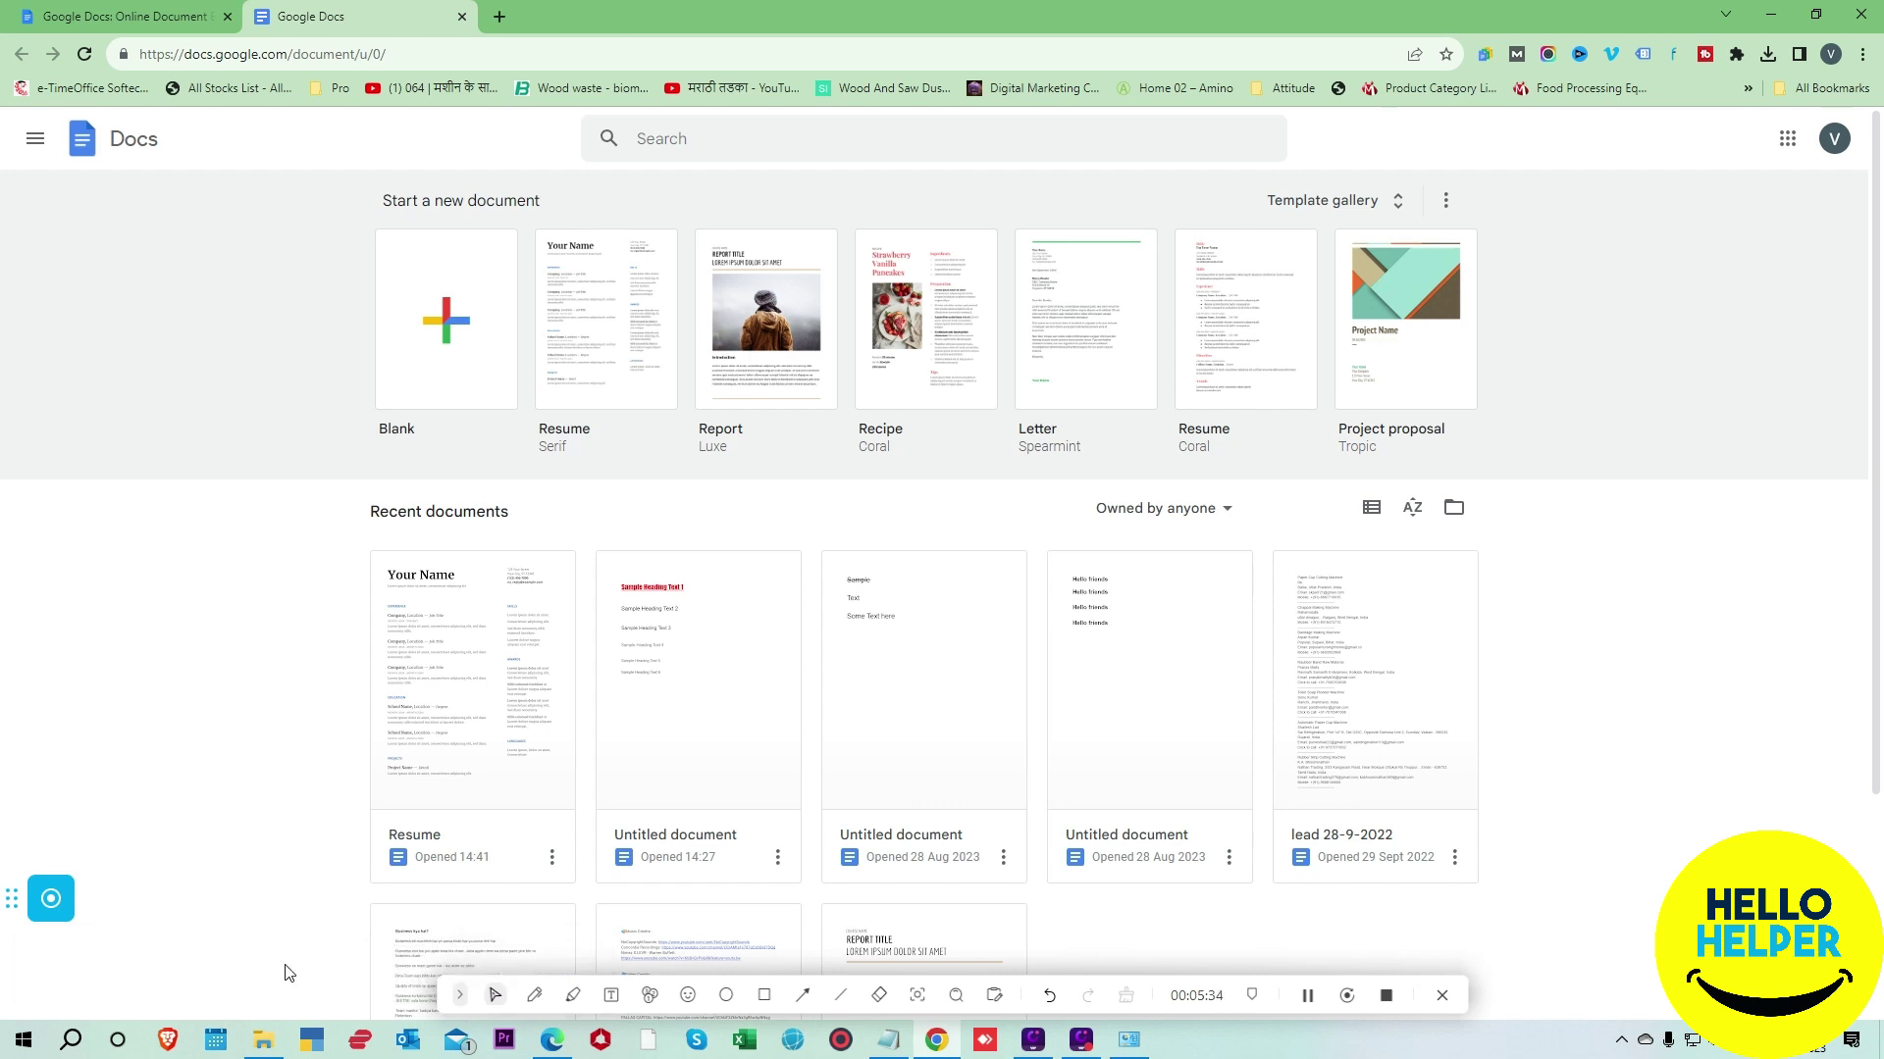
Step: Open the Resume from Recent documents while offline
{"action": "left_click", "coordinate": [918, 748]}
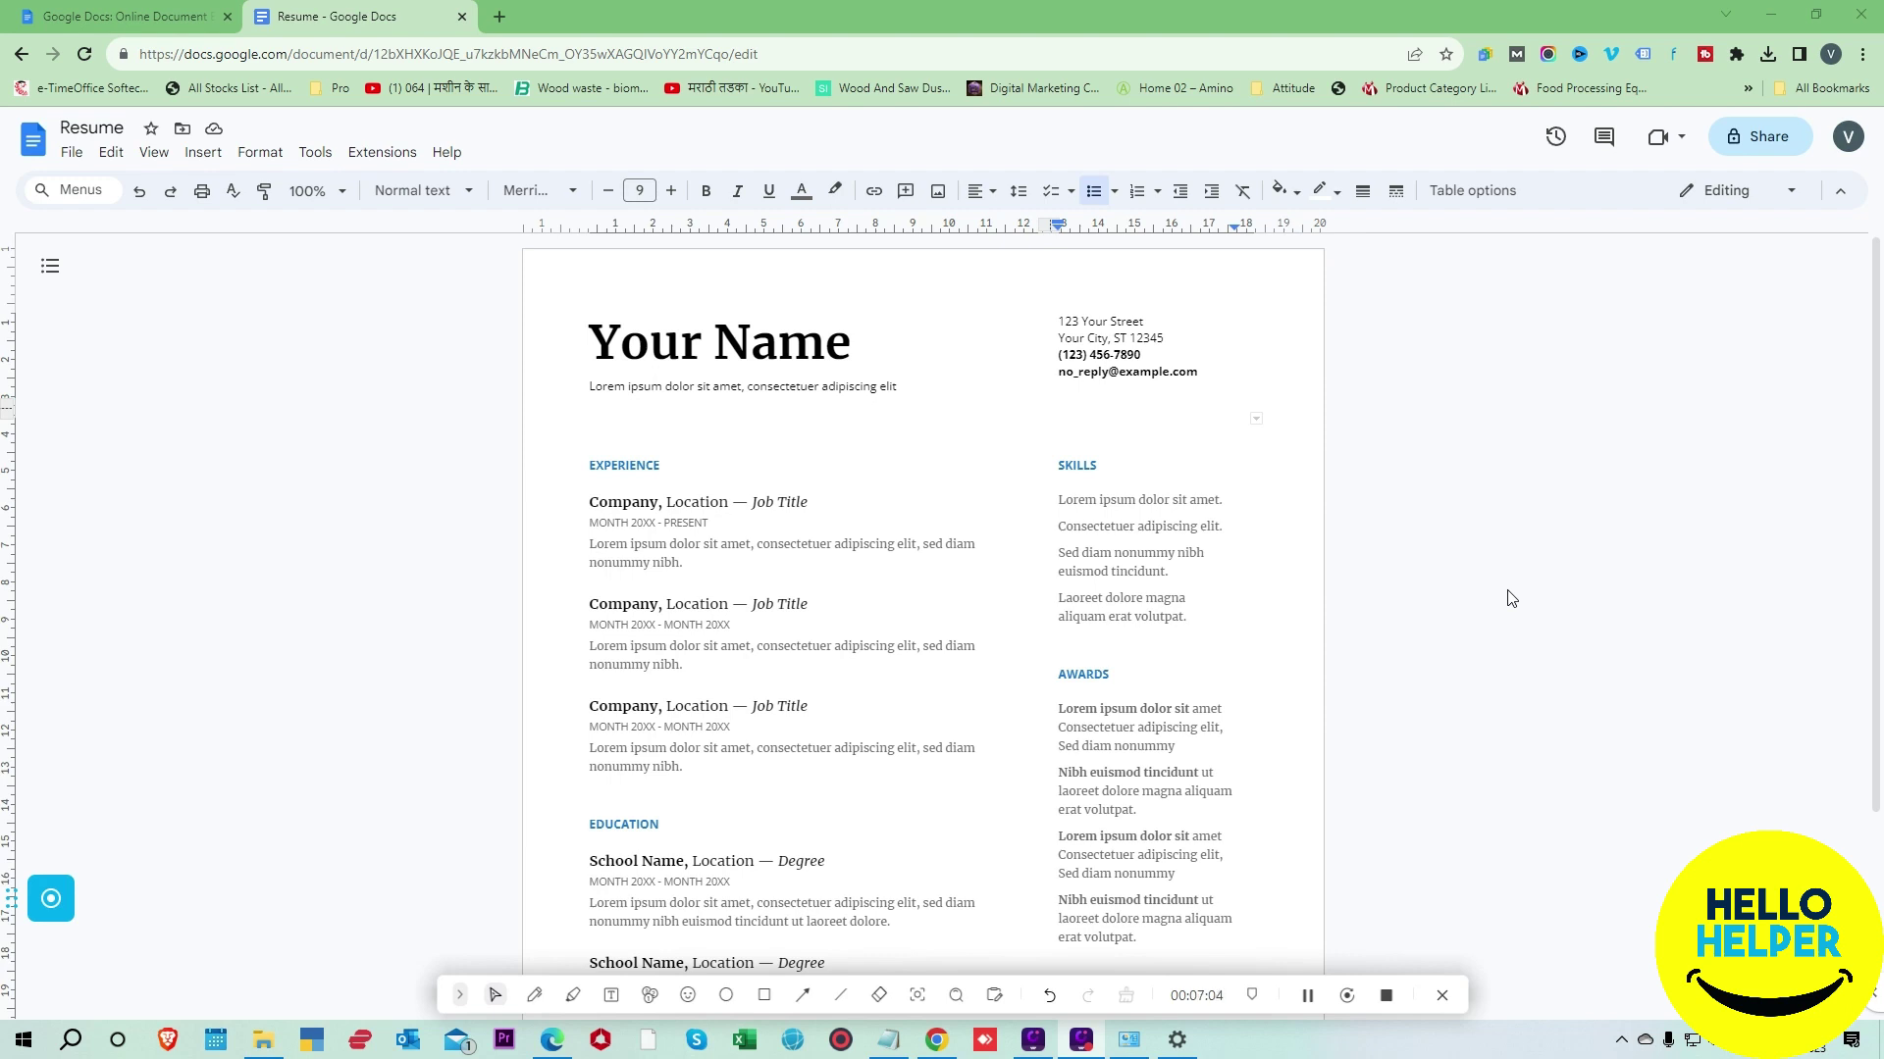
{"action": "right_click", "coordinate": [1492, 59]}
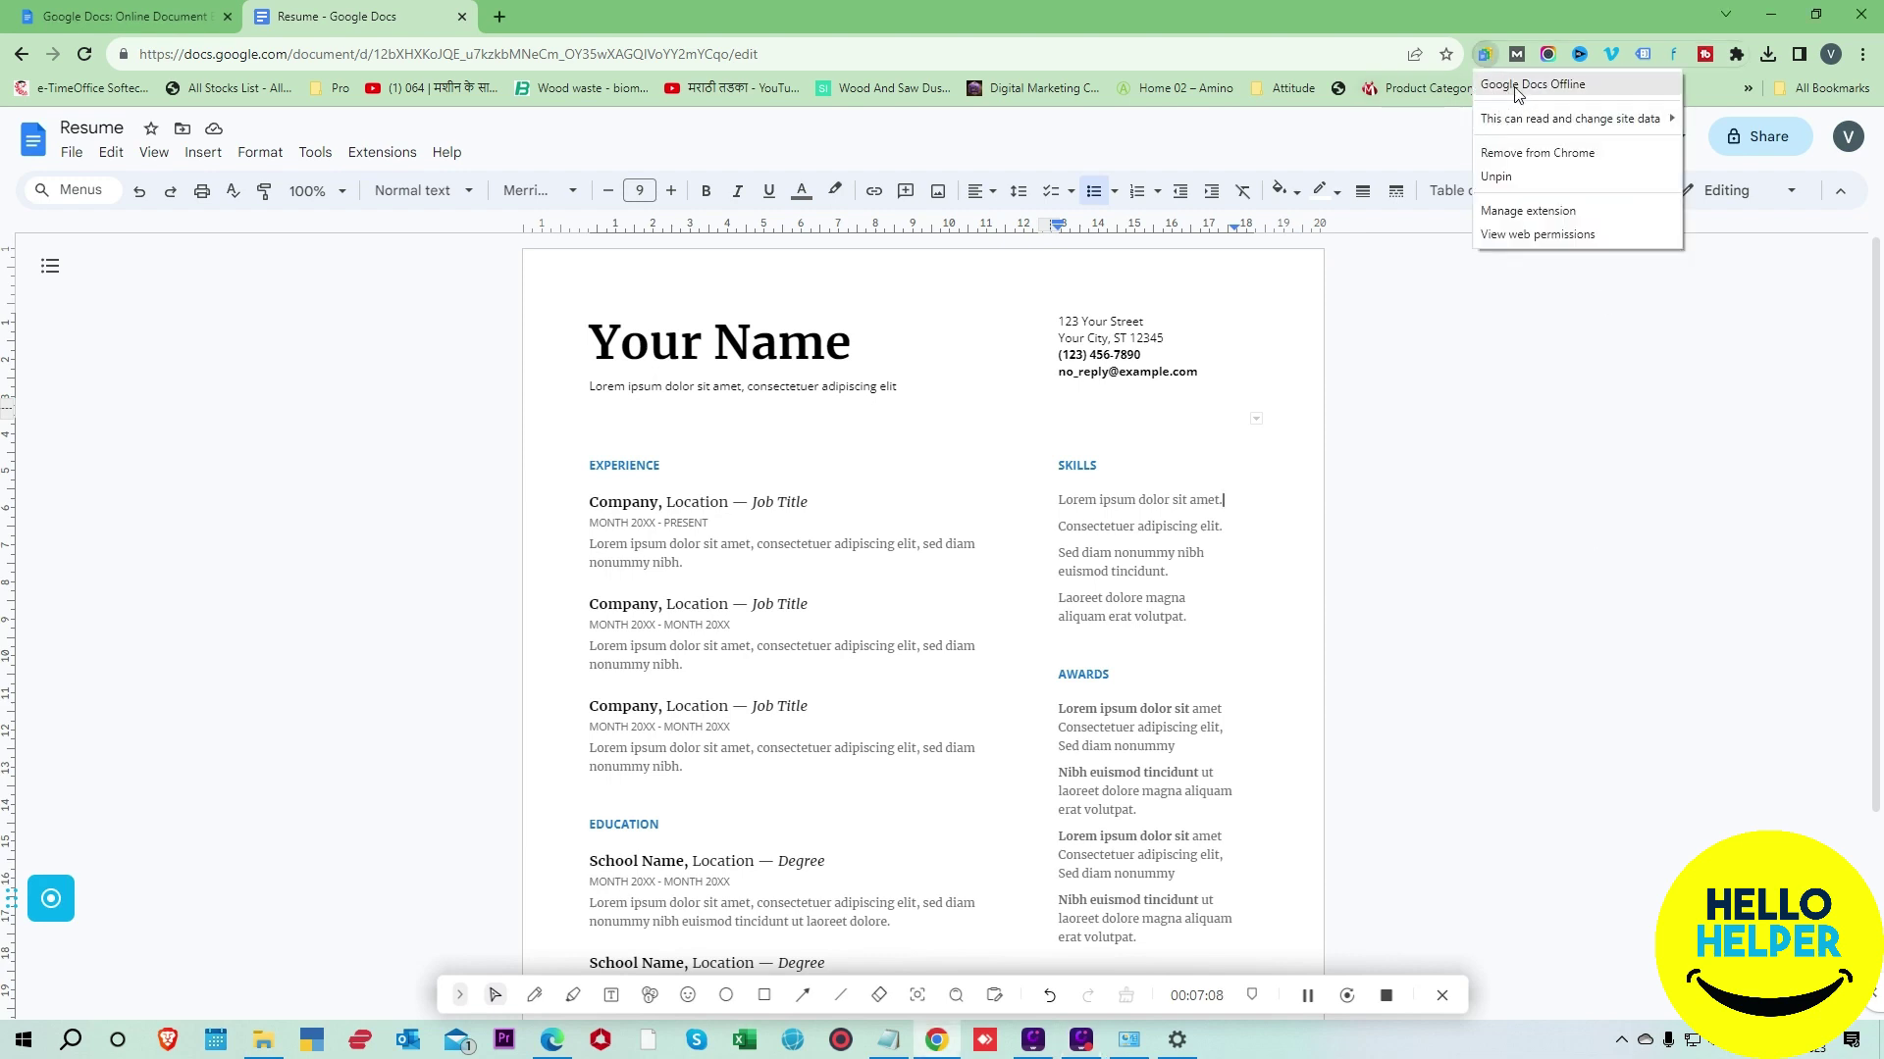
{"action": "left_click", "coordinate": [1567, 546]}
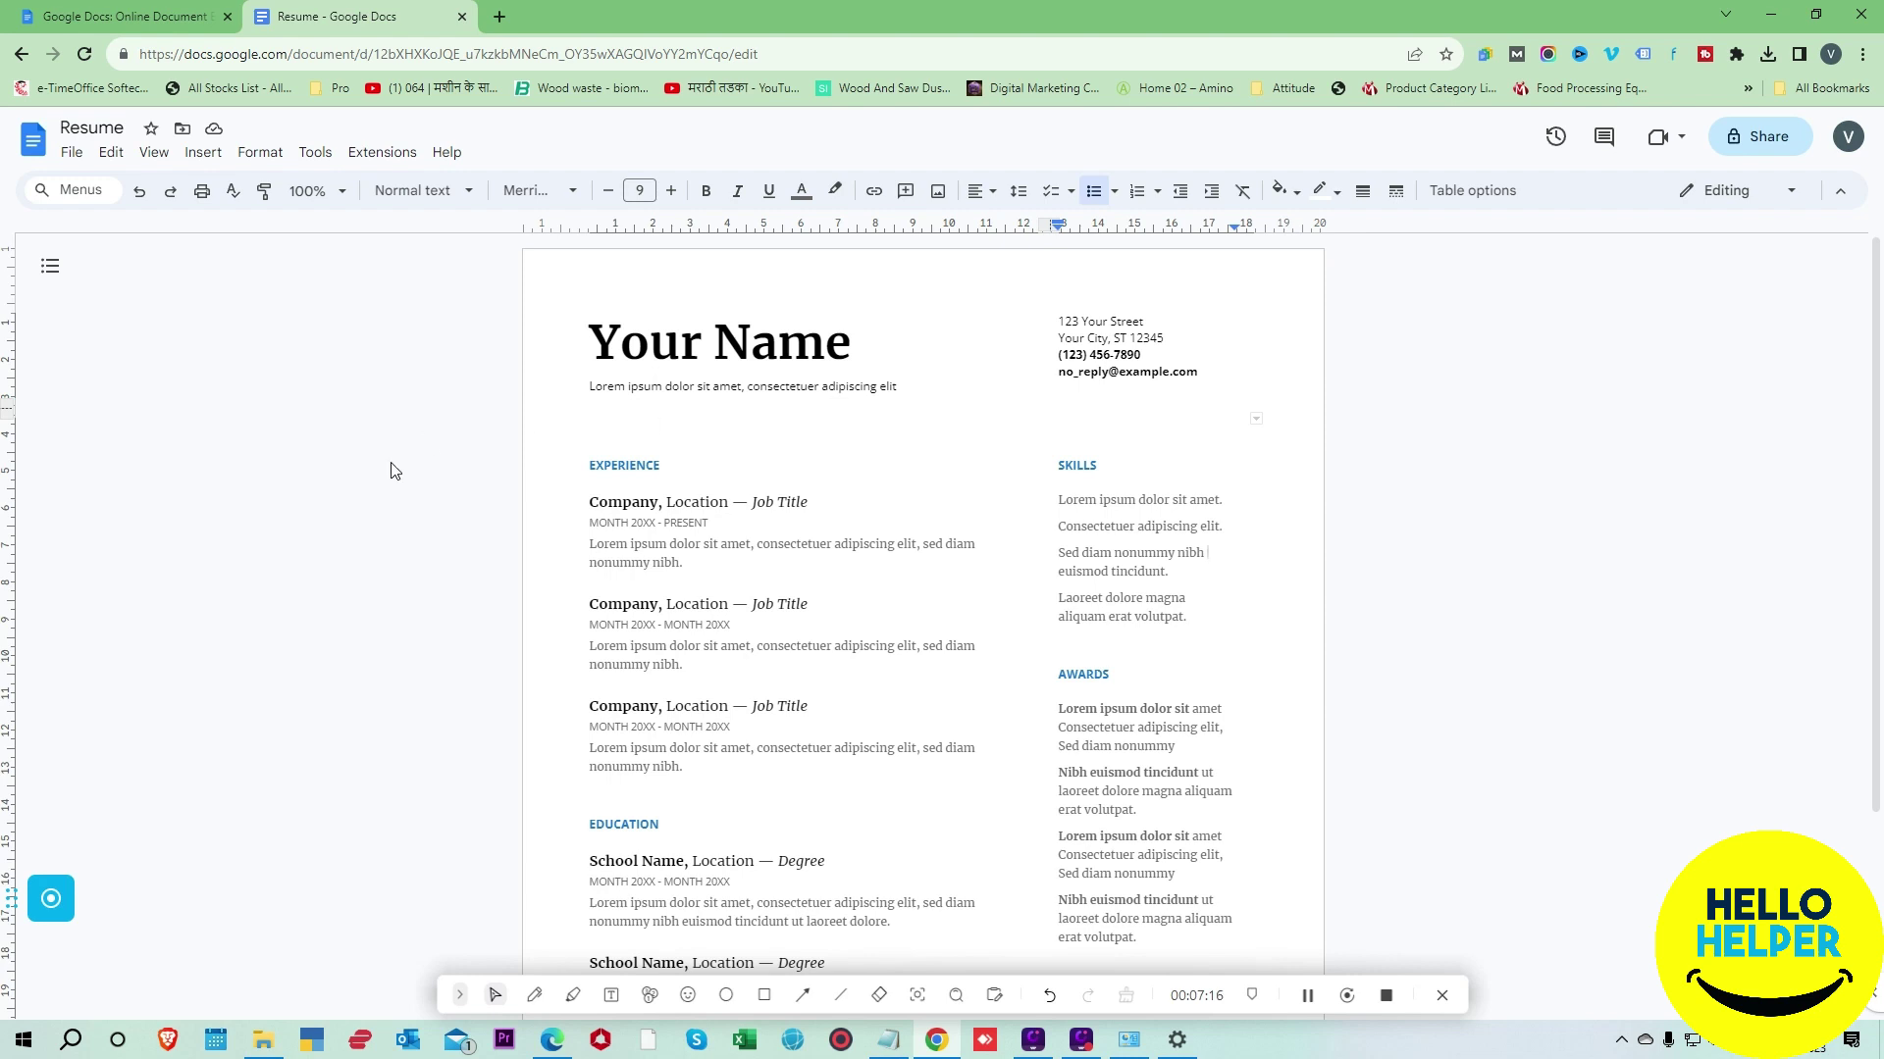
Step: Check the document status icon to confirm the Resume is ready for offline use
{"action": "left_click", "coordinate": [663, 466]}
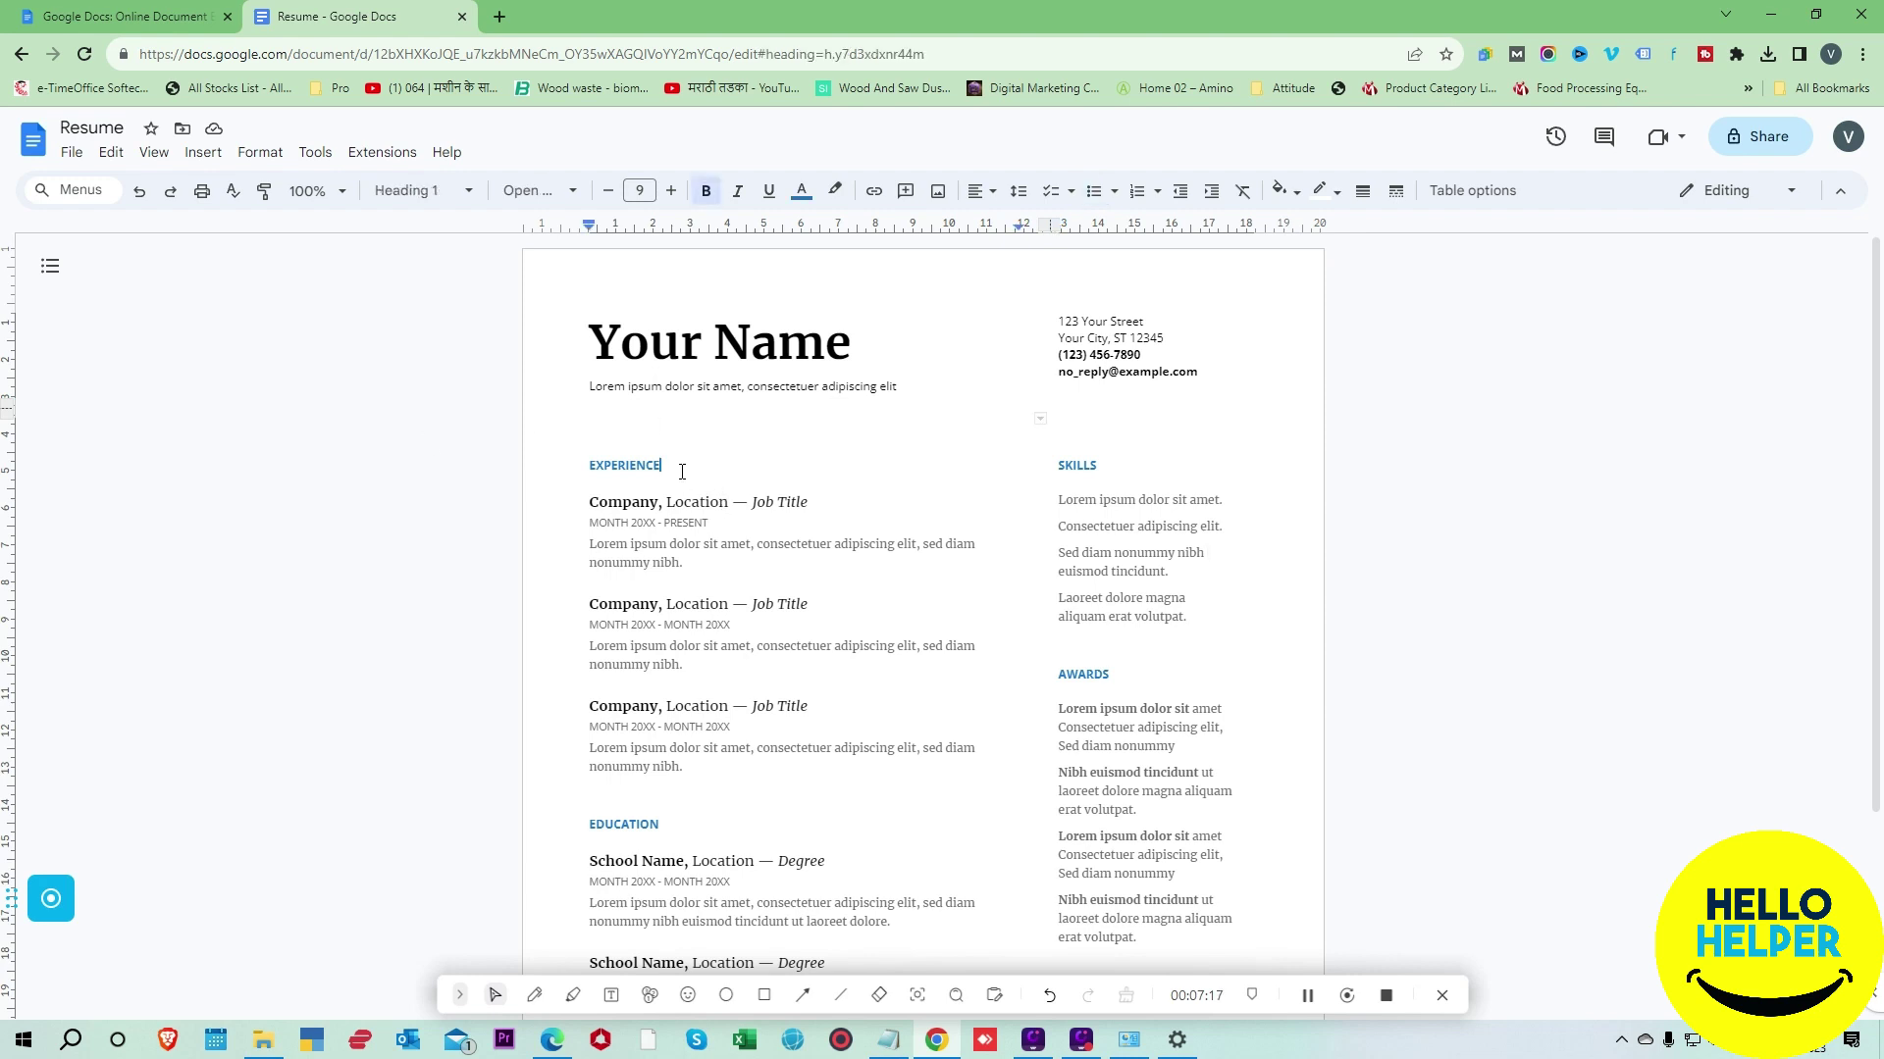
{"action": "left_click", "coordinate": [213, 129]}
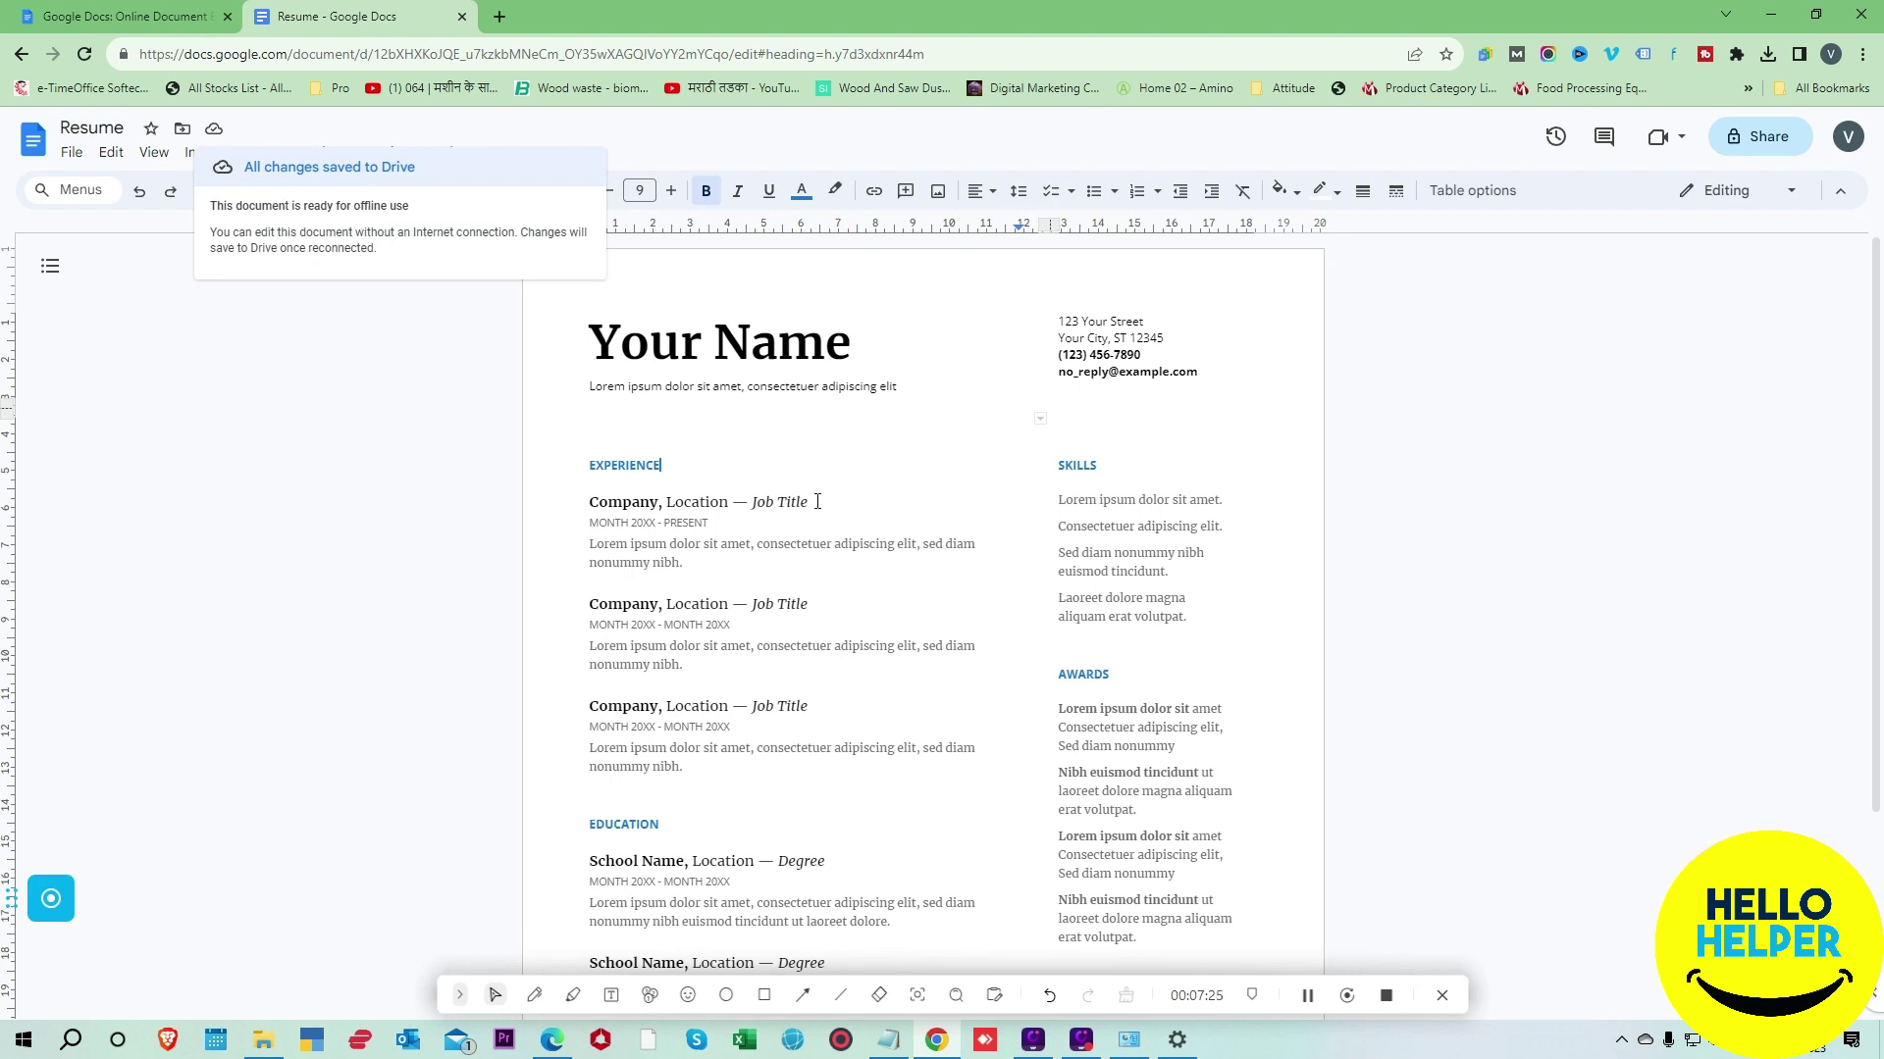
{"action": "left_click", "coordinate": [1577, 735]}
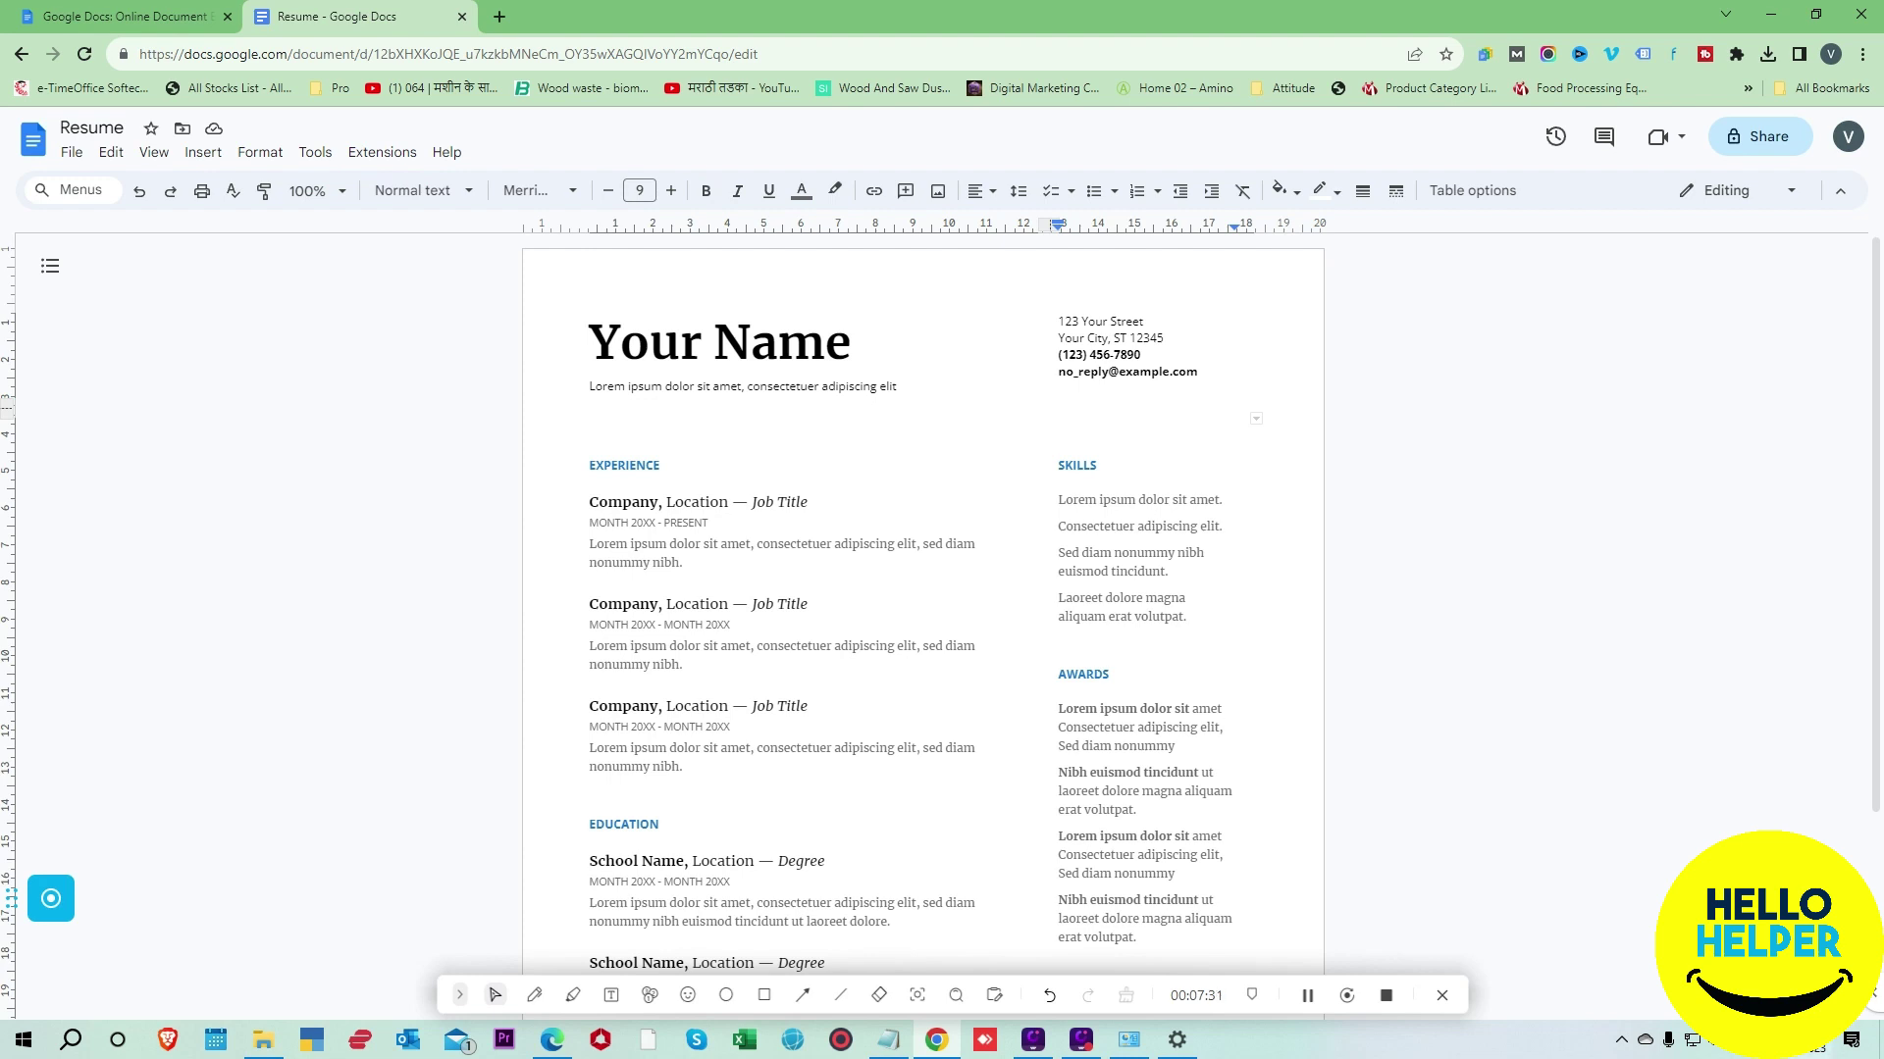
Step: Disable the Ethernet adapter in Network Connections, then minimize Network Connections and Settings
{"action": "left_click", "coordinate": [1692, 1041]}
{"action": "left_click", "coordinate": [432, 601]}
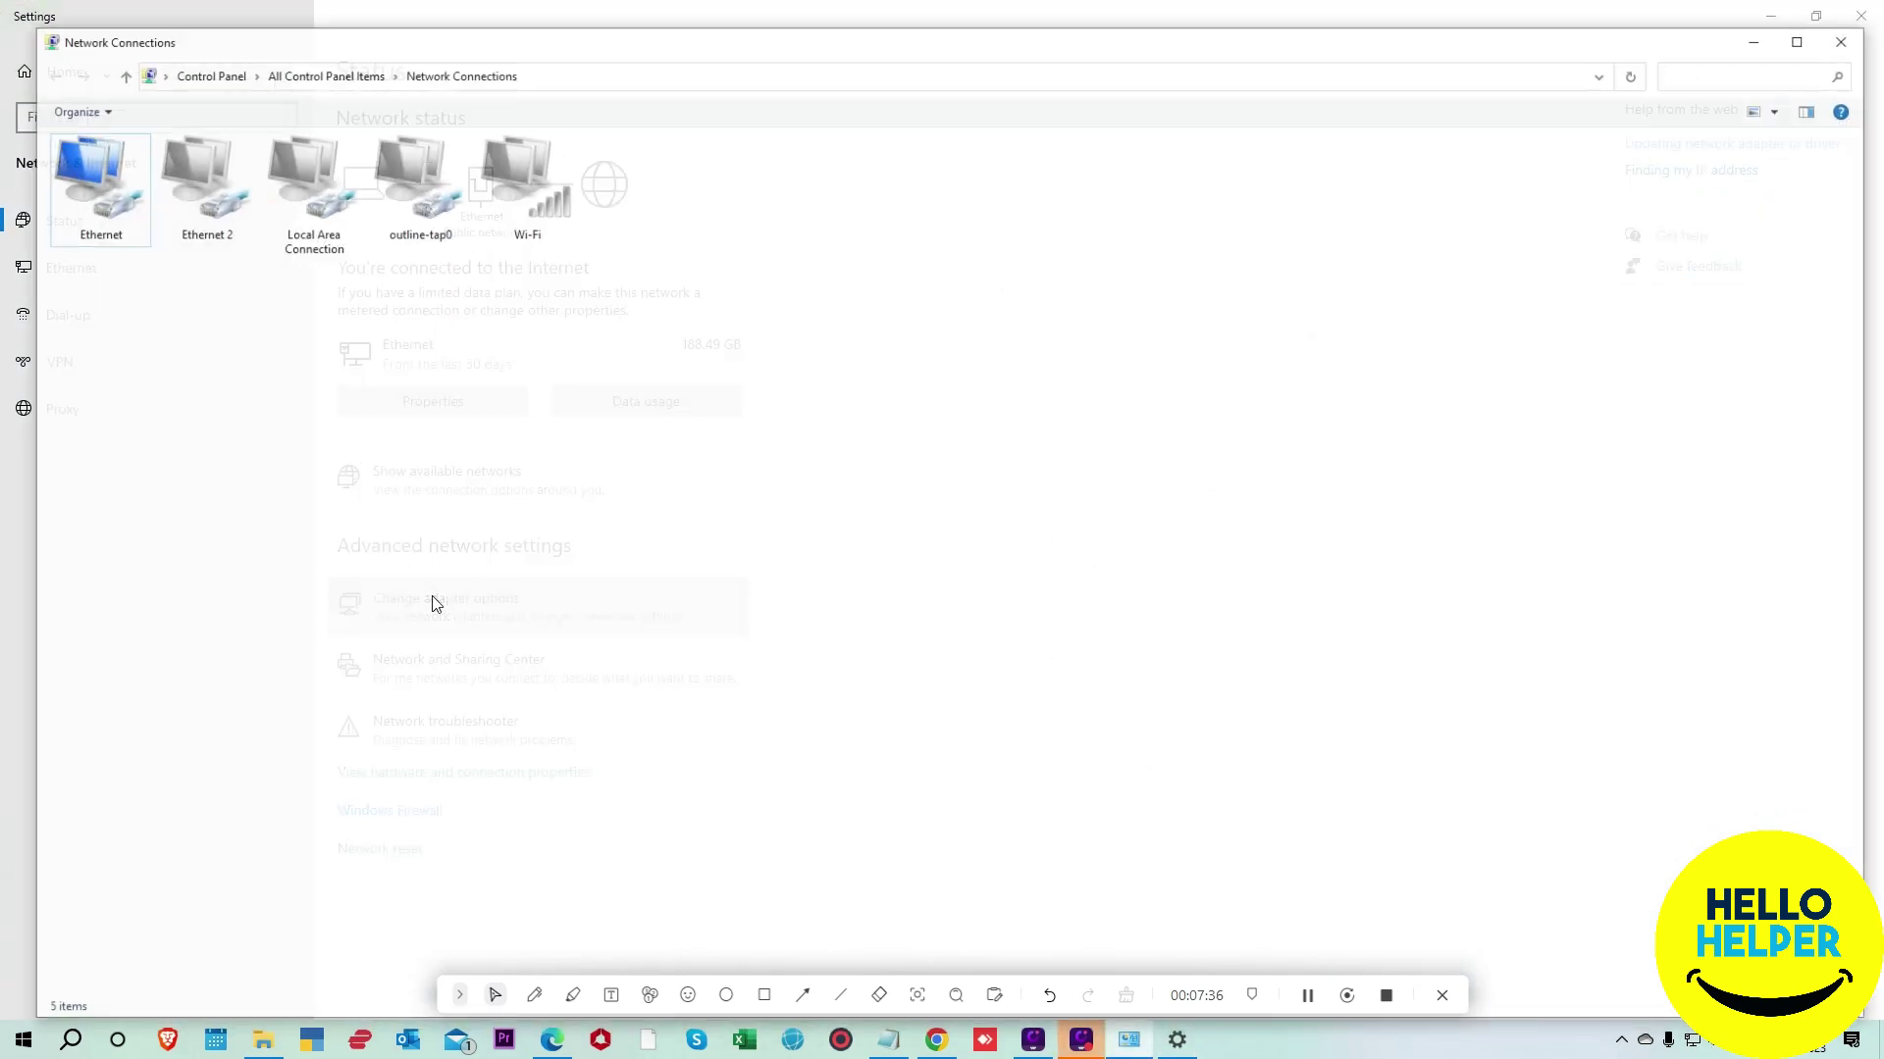
{"action": "left_click", "coordinate": [59, 162]}
{"action": "right_click", "coordinate": [59, 162]}
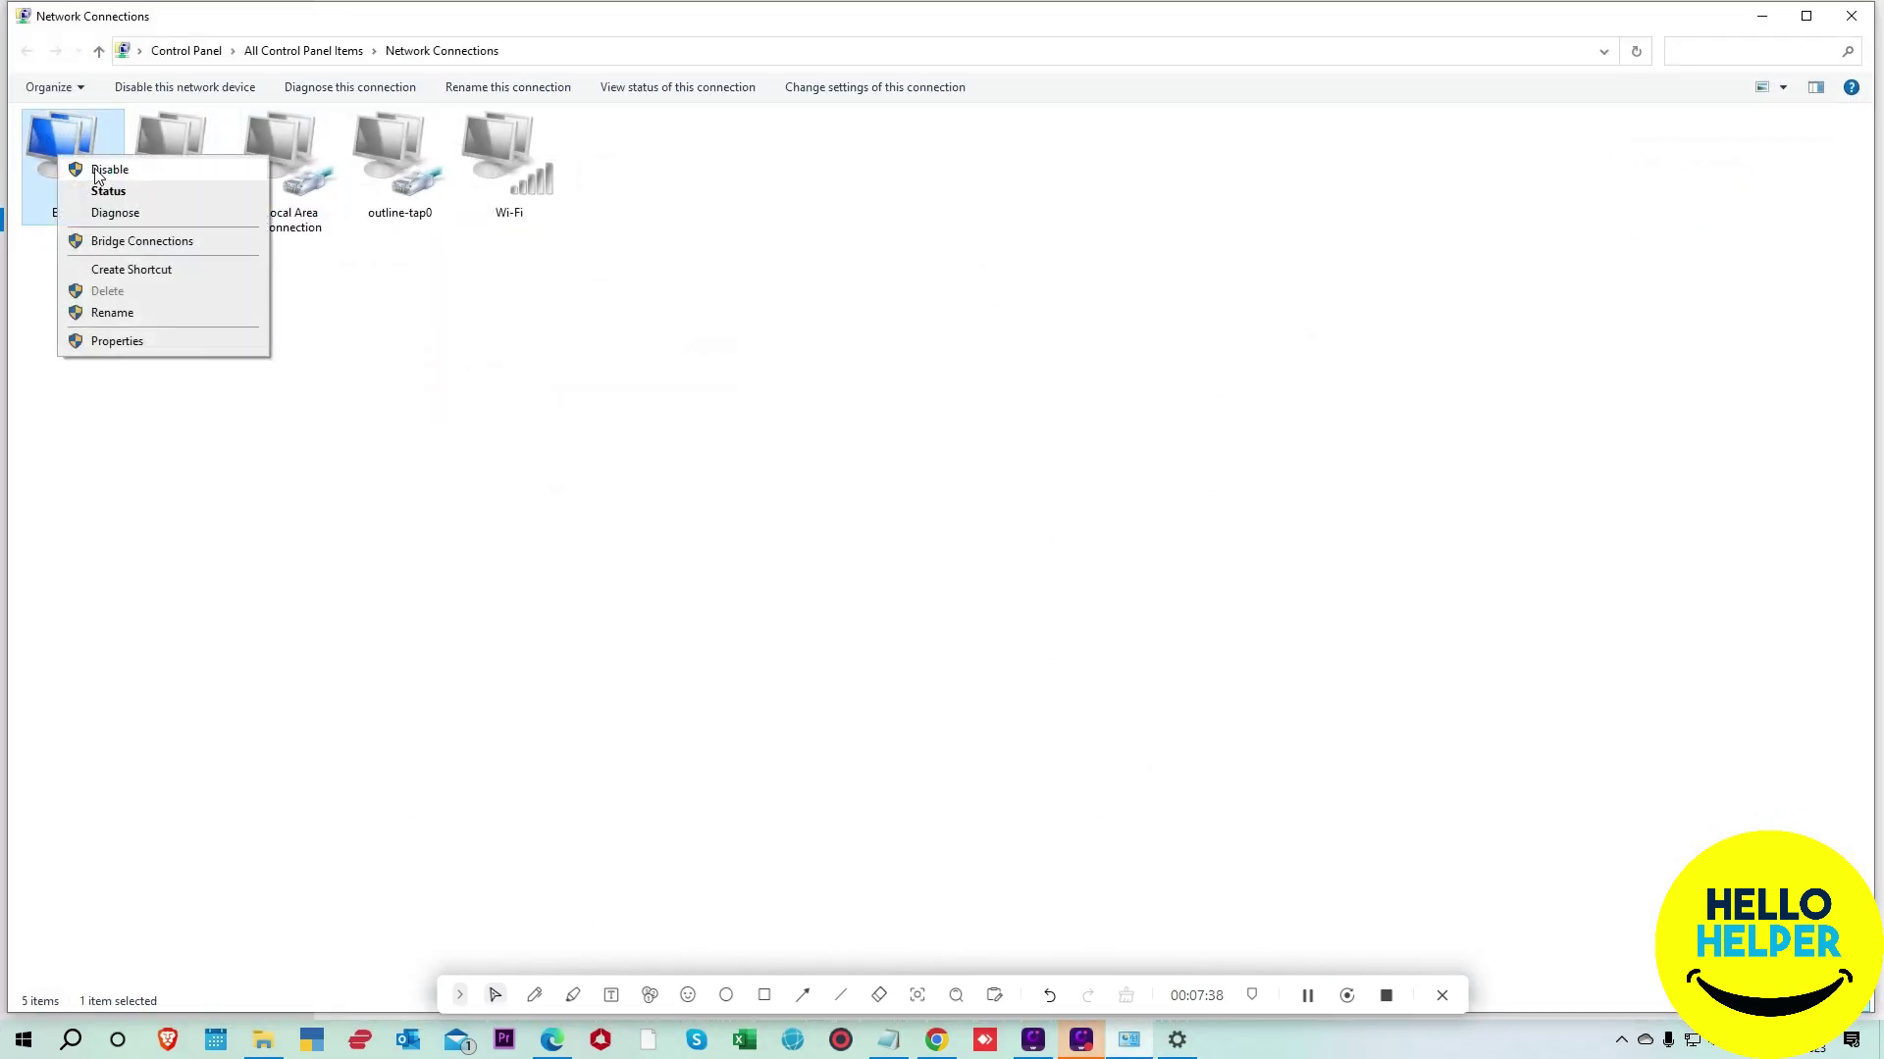
{"action": "left_click", "coordinate": [81, 168]}
{"action": "left_click", "coordinate": [1762, 16]}
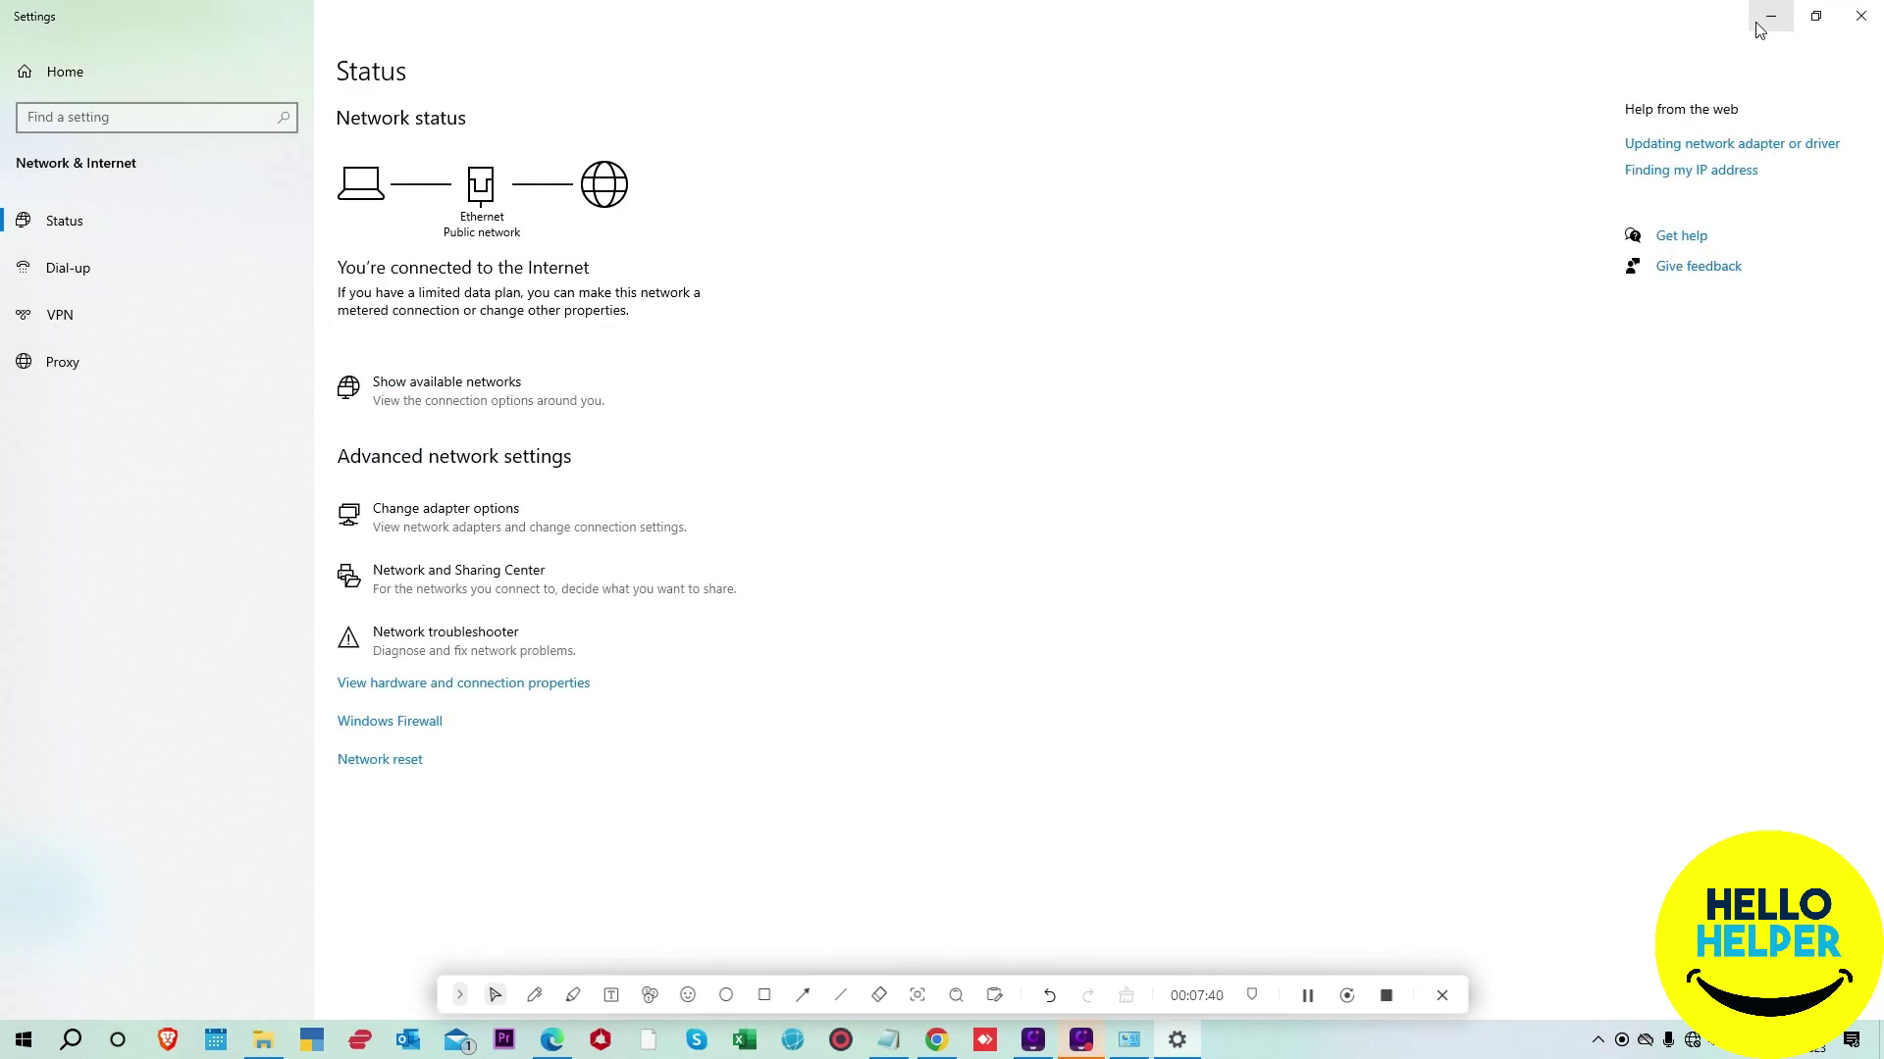
{"action": "left_click", "coordinate": [1771, 16]}
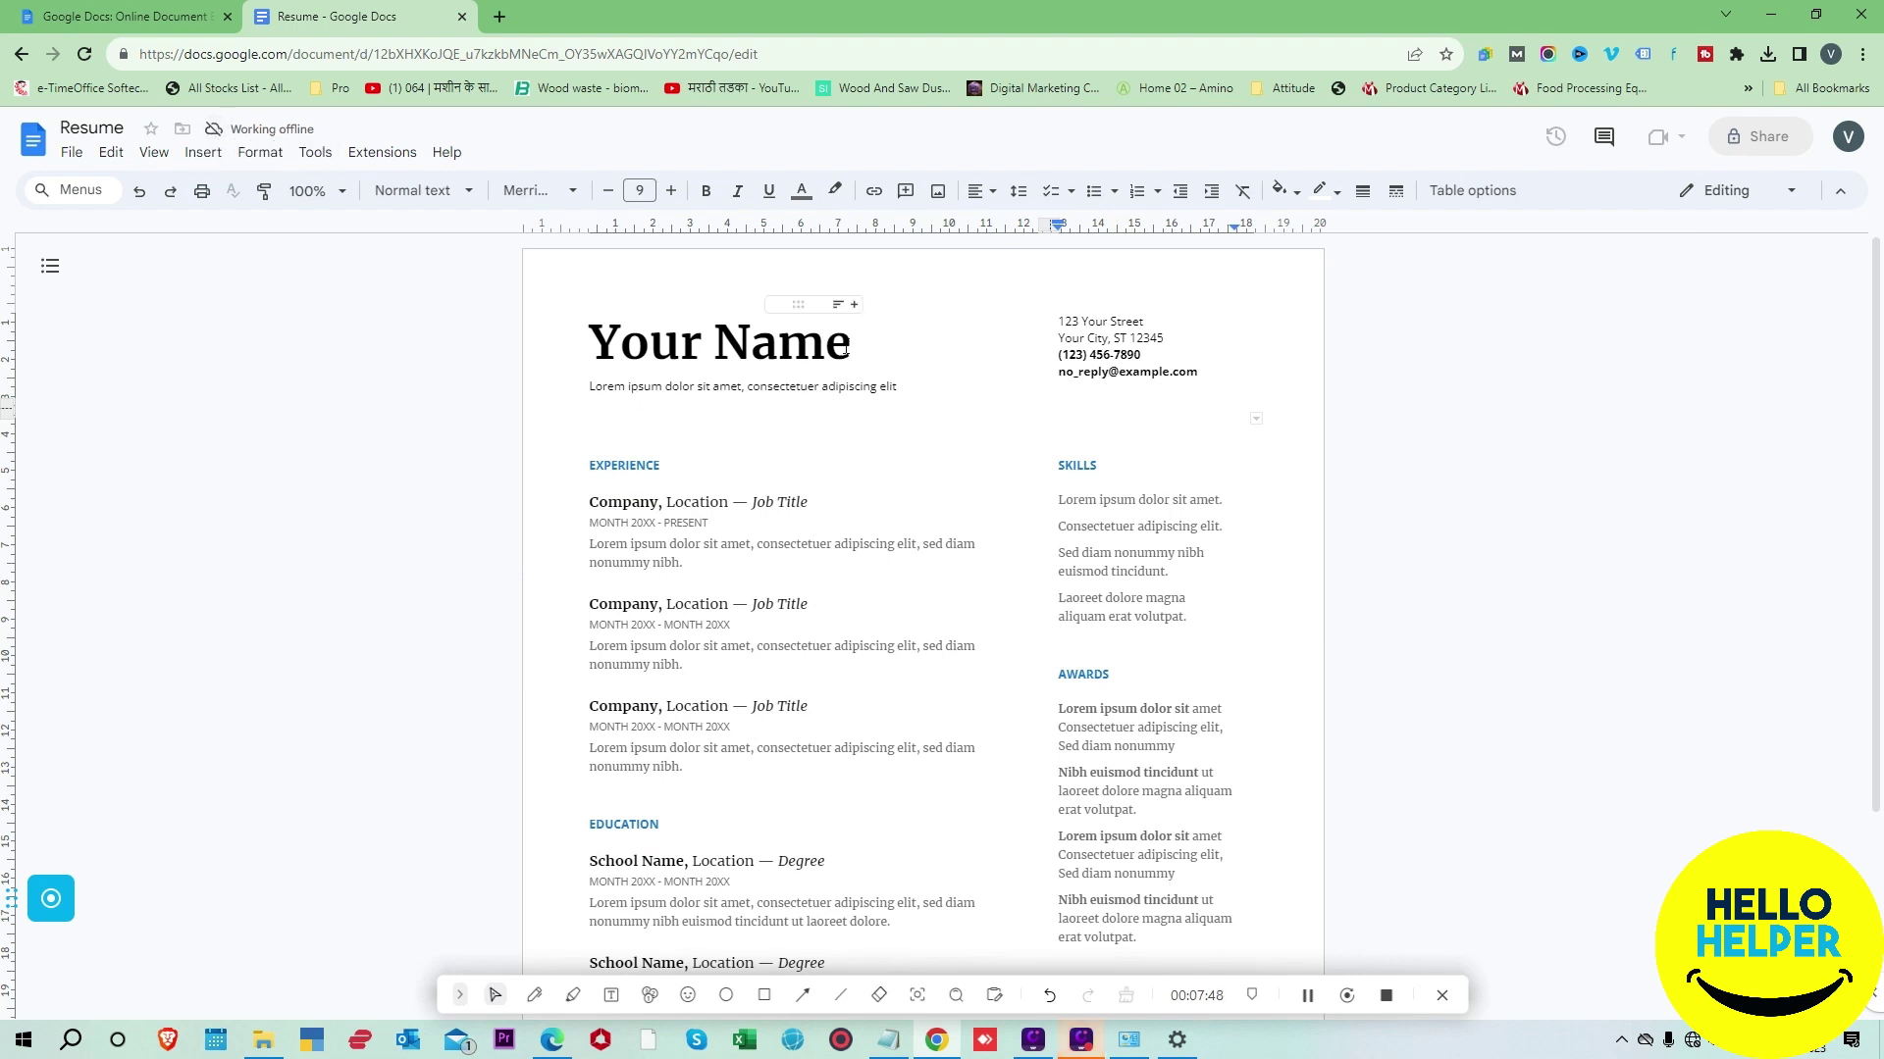
Step: Replace the 'Your Name' title with the person's full name
{"action": "left_click", "coordinate": [933, 360]}
{"action": "triple_click", "coordinate": [933, 360]}
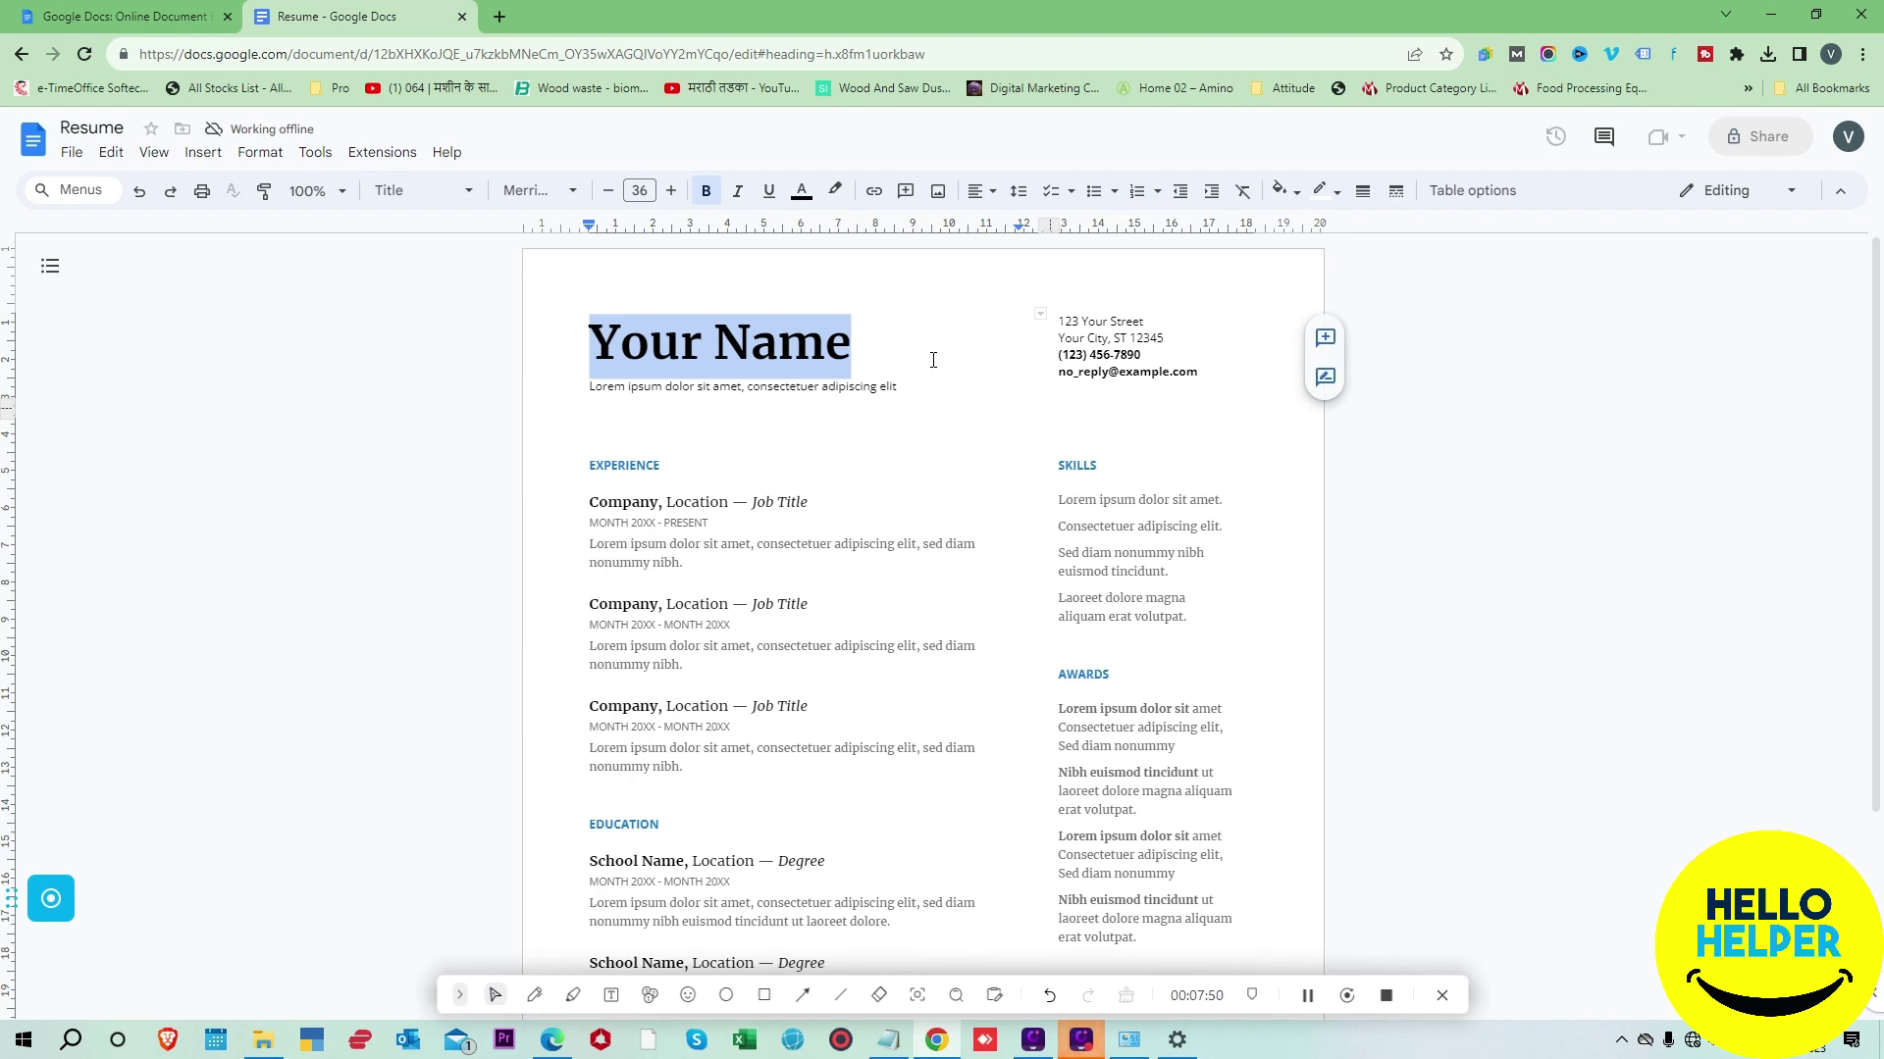
{"action": "type", "text": "Vijay Ra"}
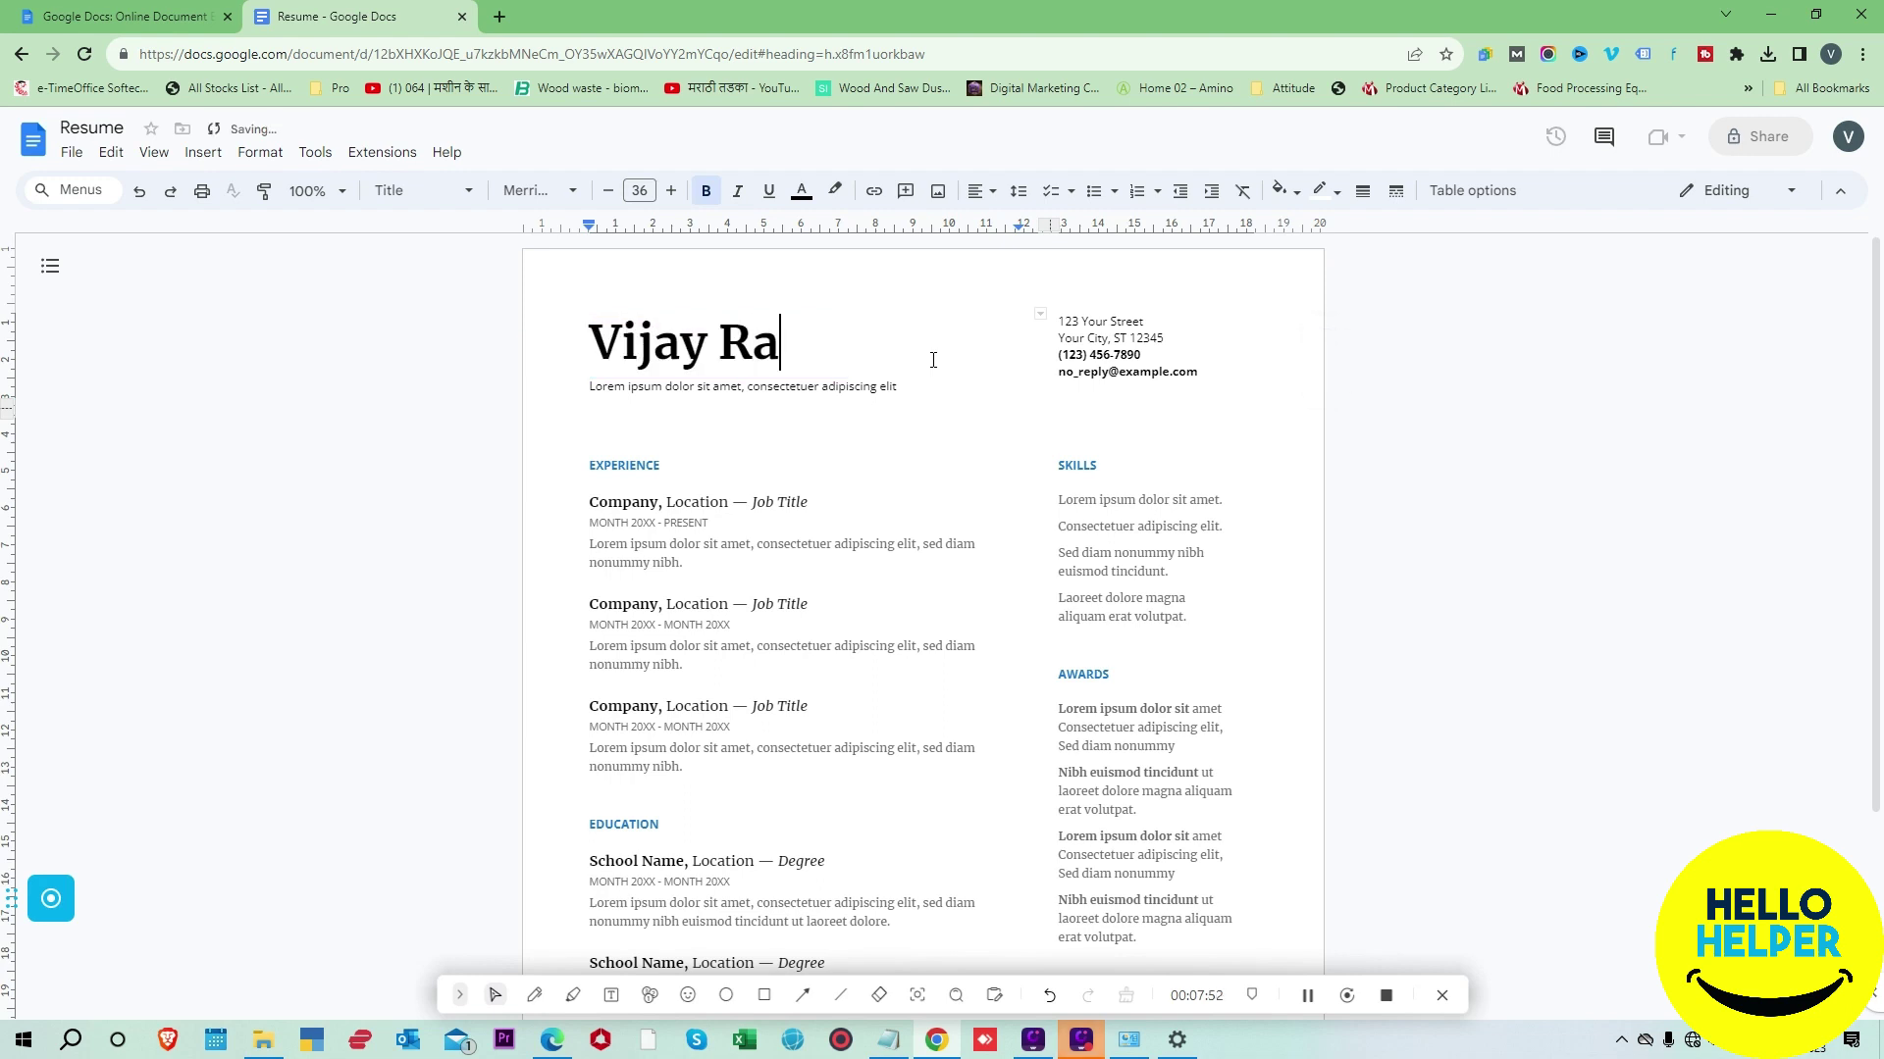
{"action": "type", "text": "jbhar"}
Step: Append '- 05' after the EXPERIENCE heading
{"action": "left_click", "coordinate": [836, 582]}
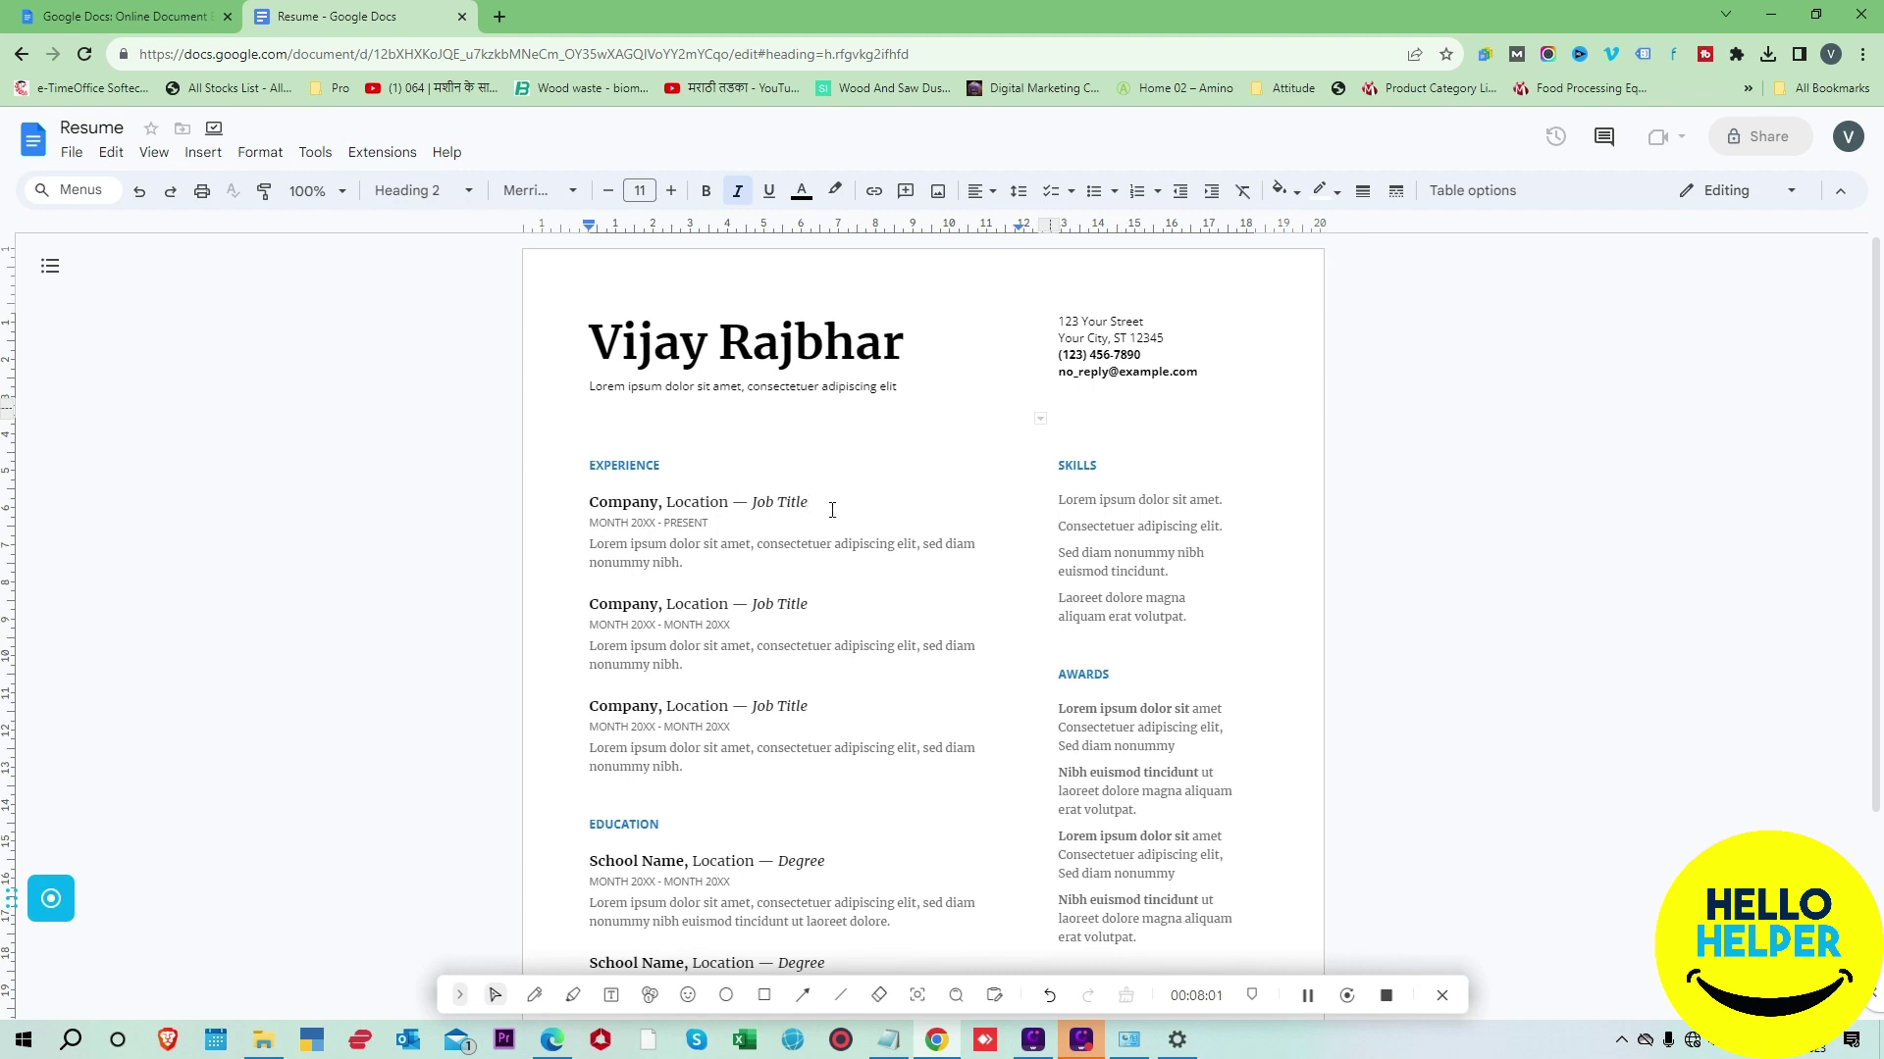
{"action": "left_click", "coordinate": [707, 467]}
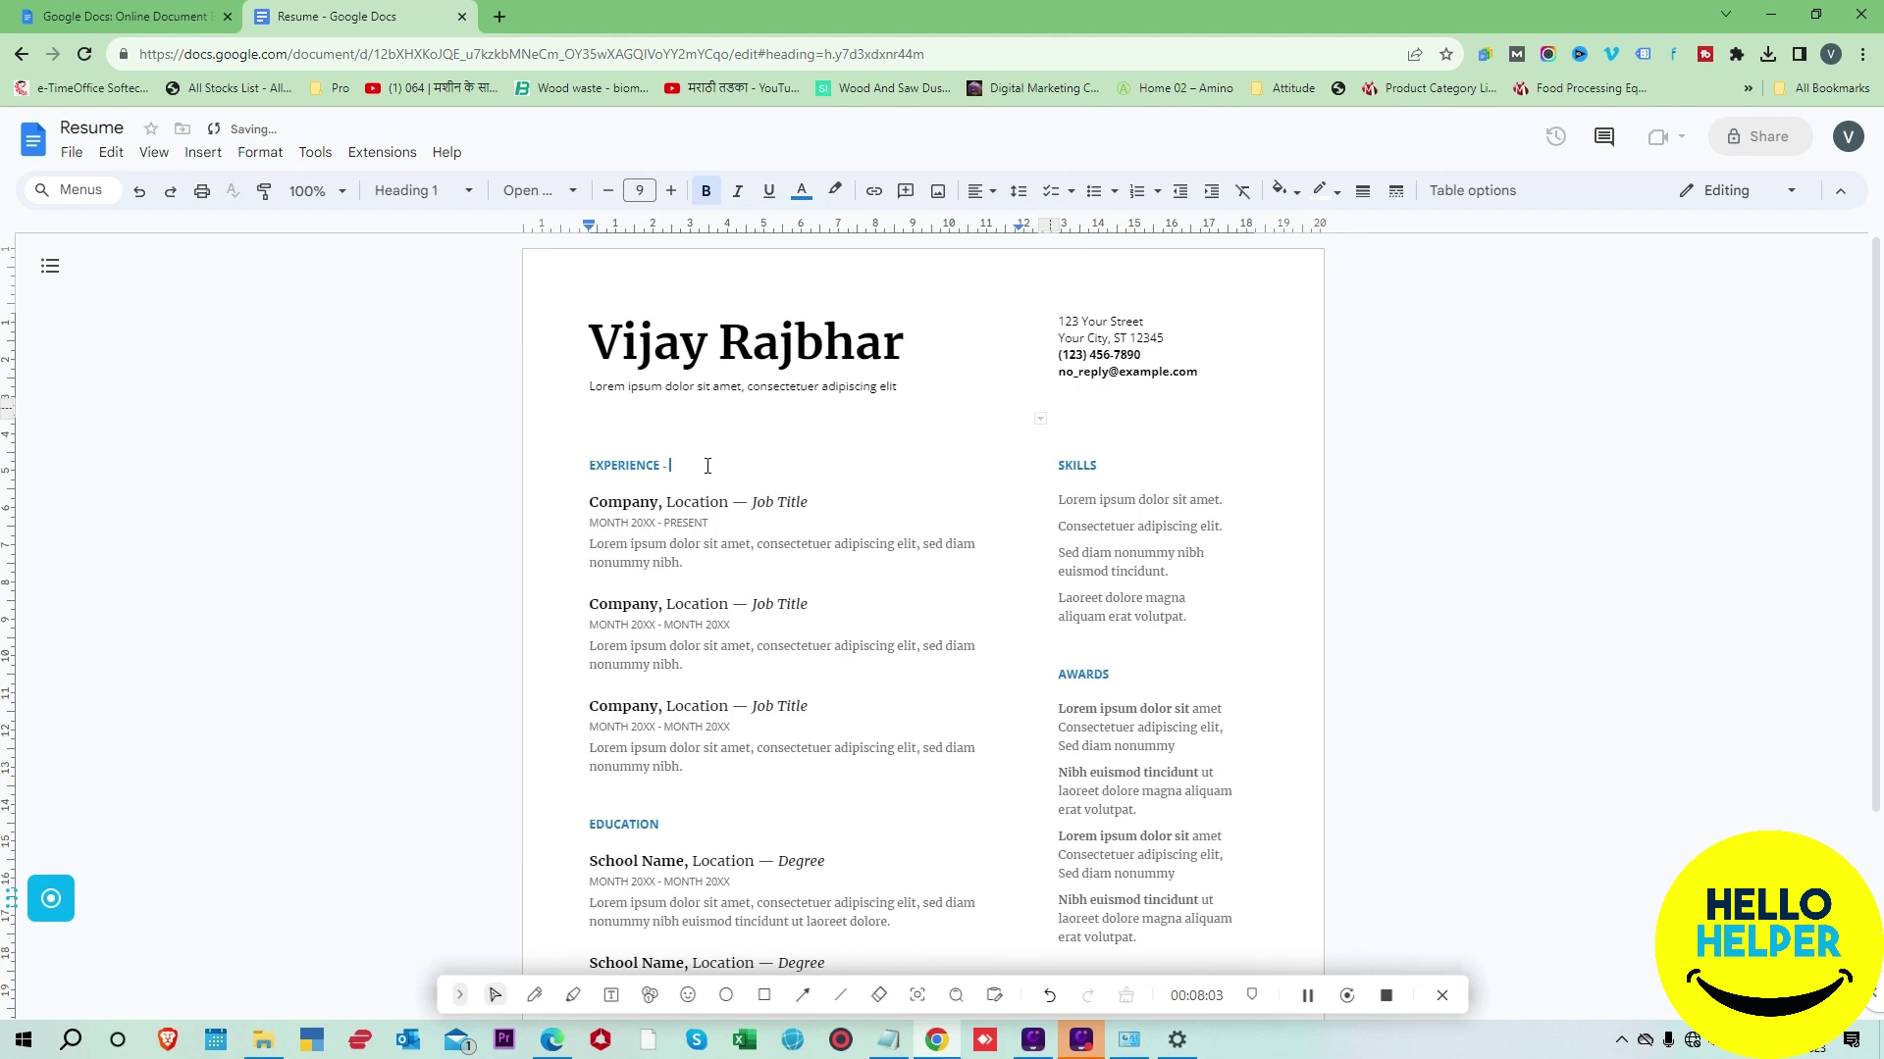
{"action": "type", "text": "- 05"}
{"action": "key", "text": "ctrl+shift+d"}
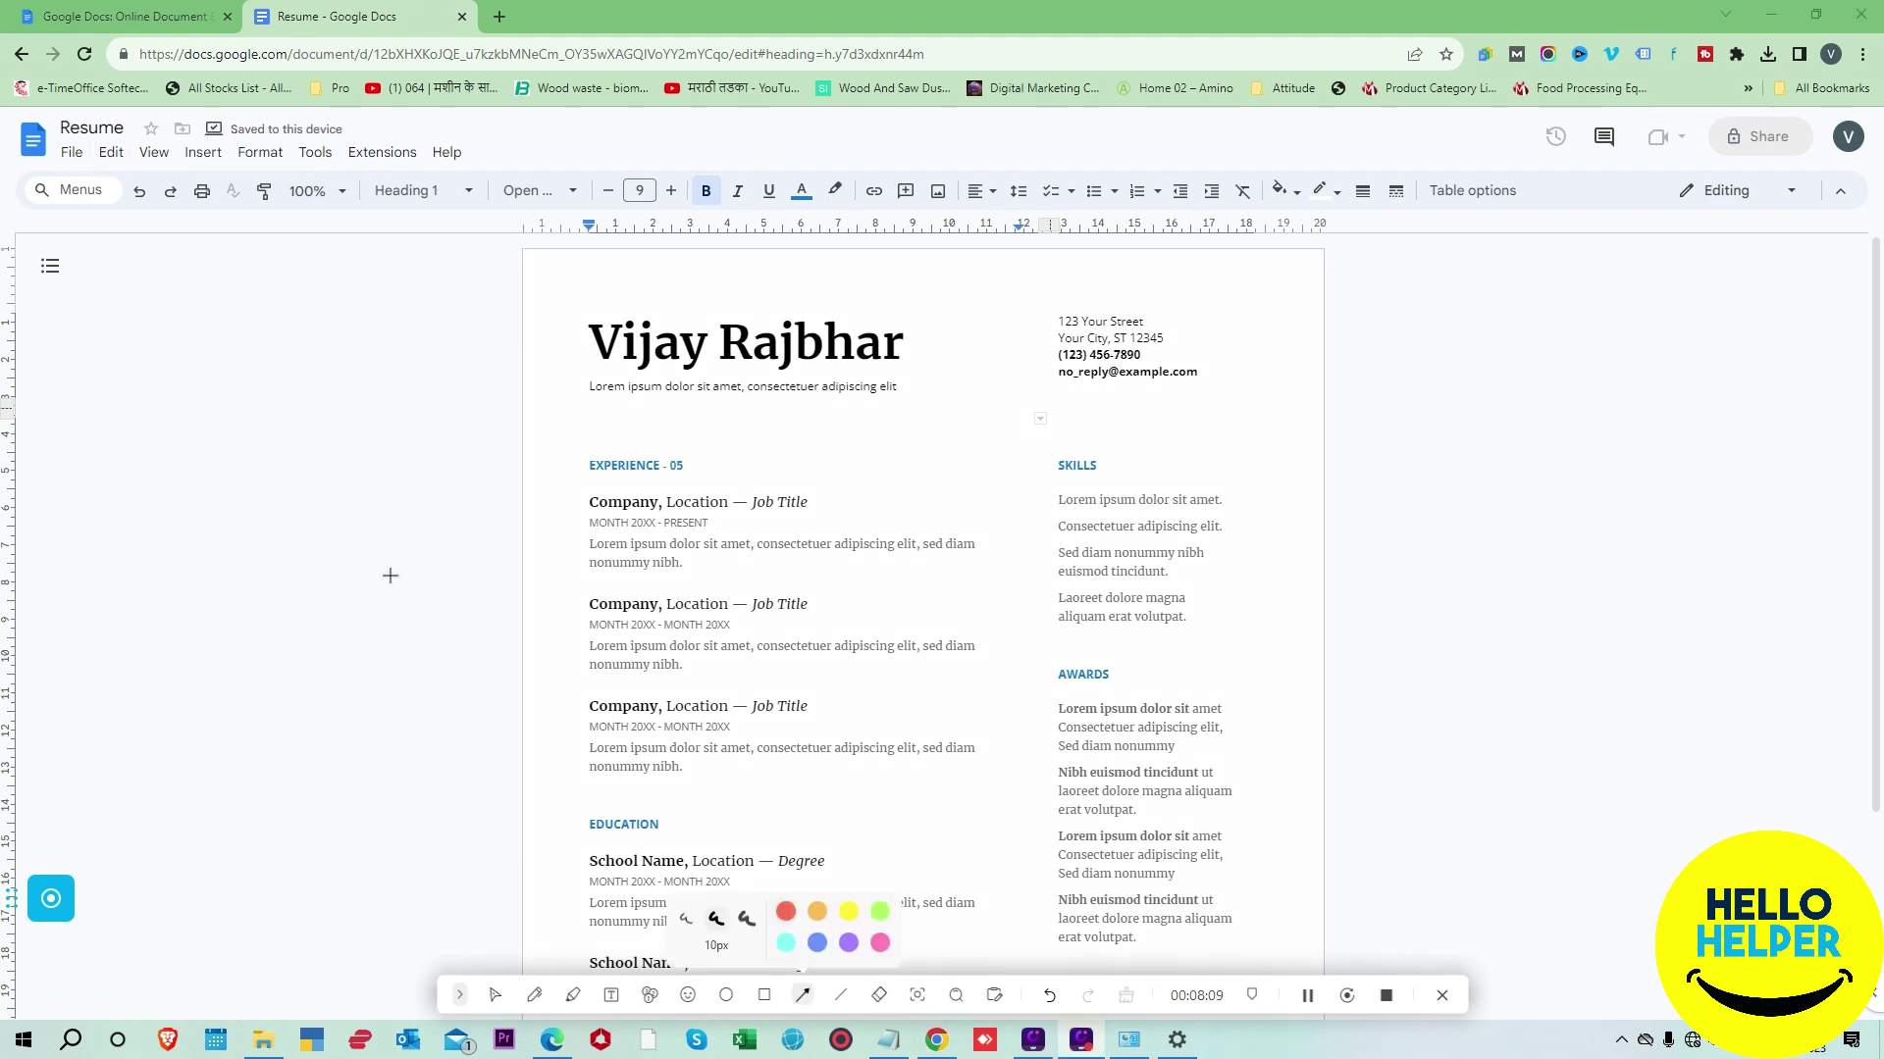
{"action": "left_click_drag", "start_coordinate": [400, 588], "coordinate": [232, 128]}
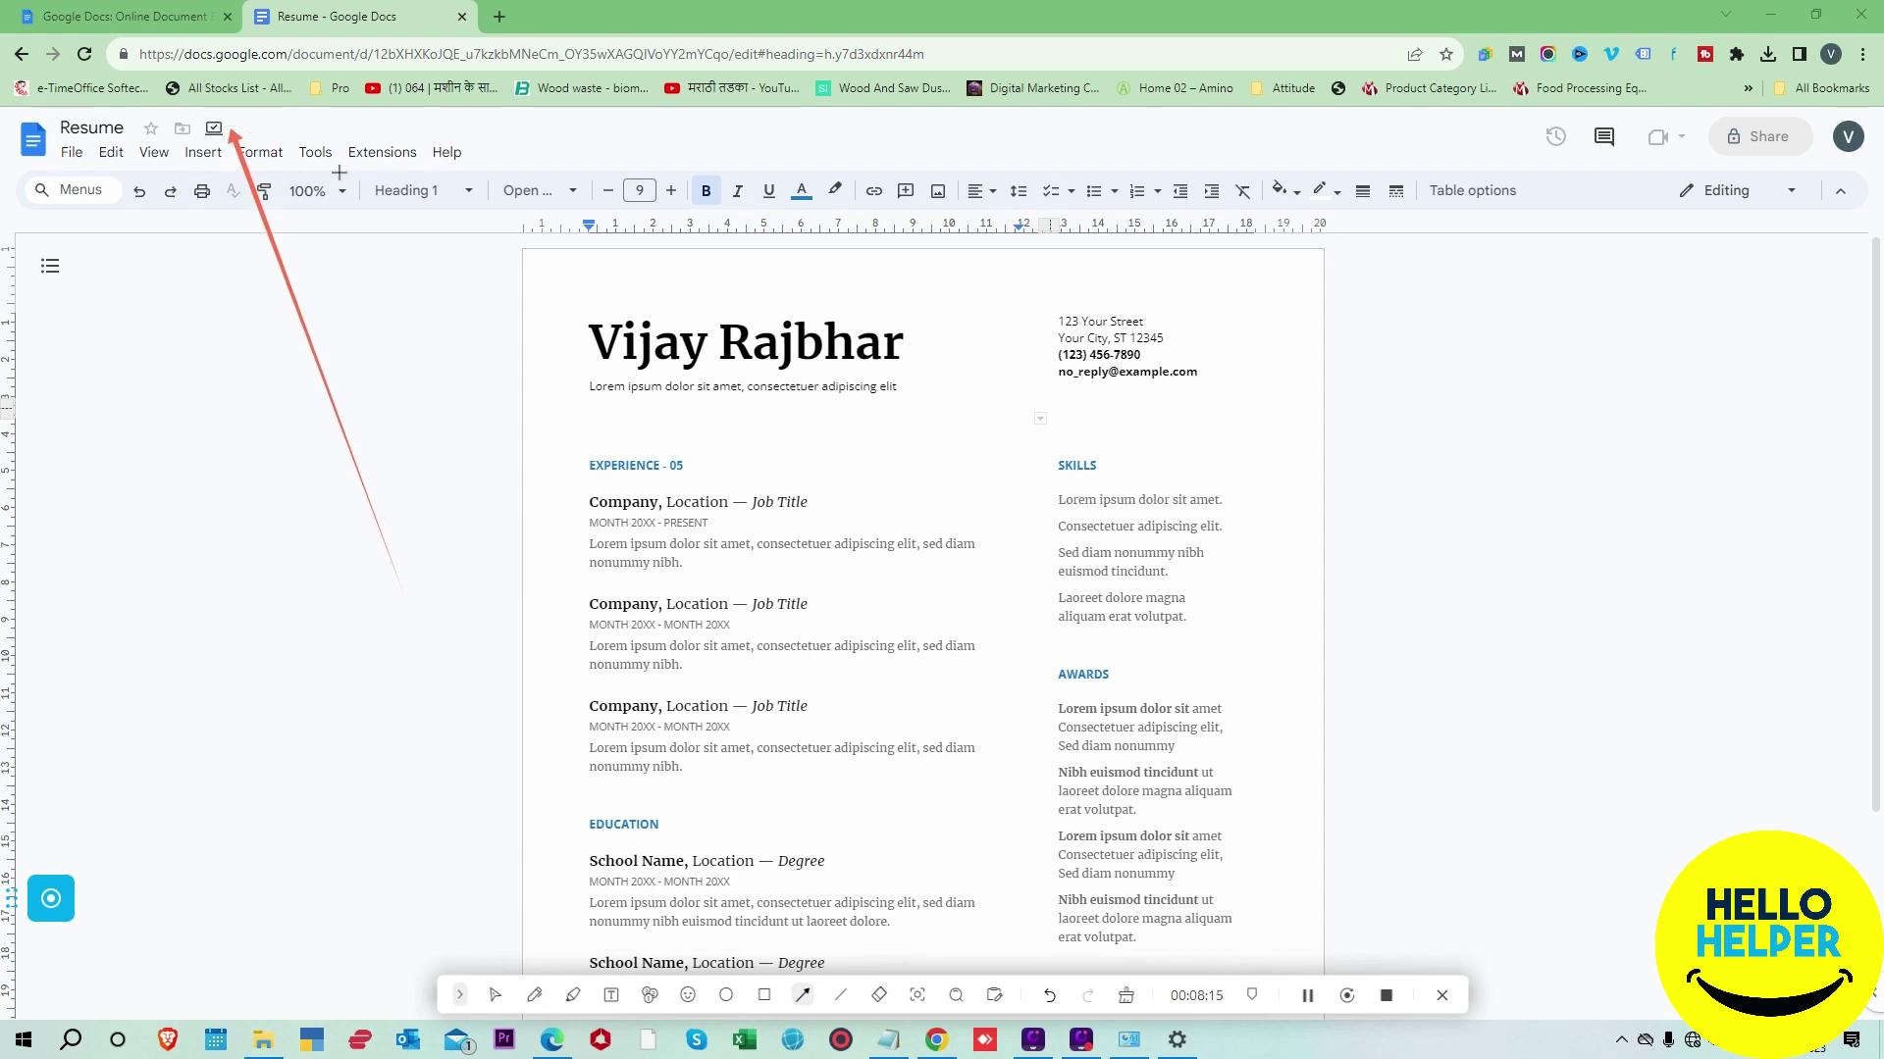
{"action": "left_click", "coordinate": [495, 995]}
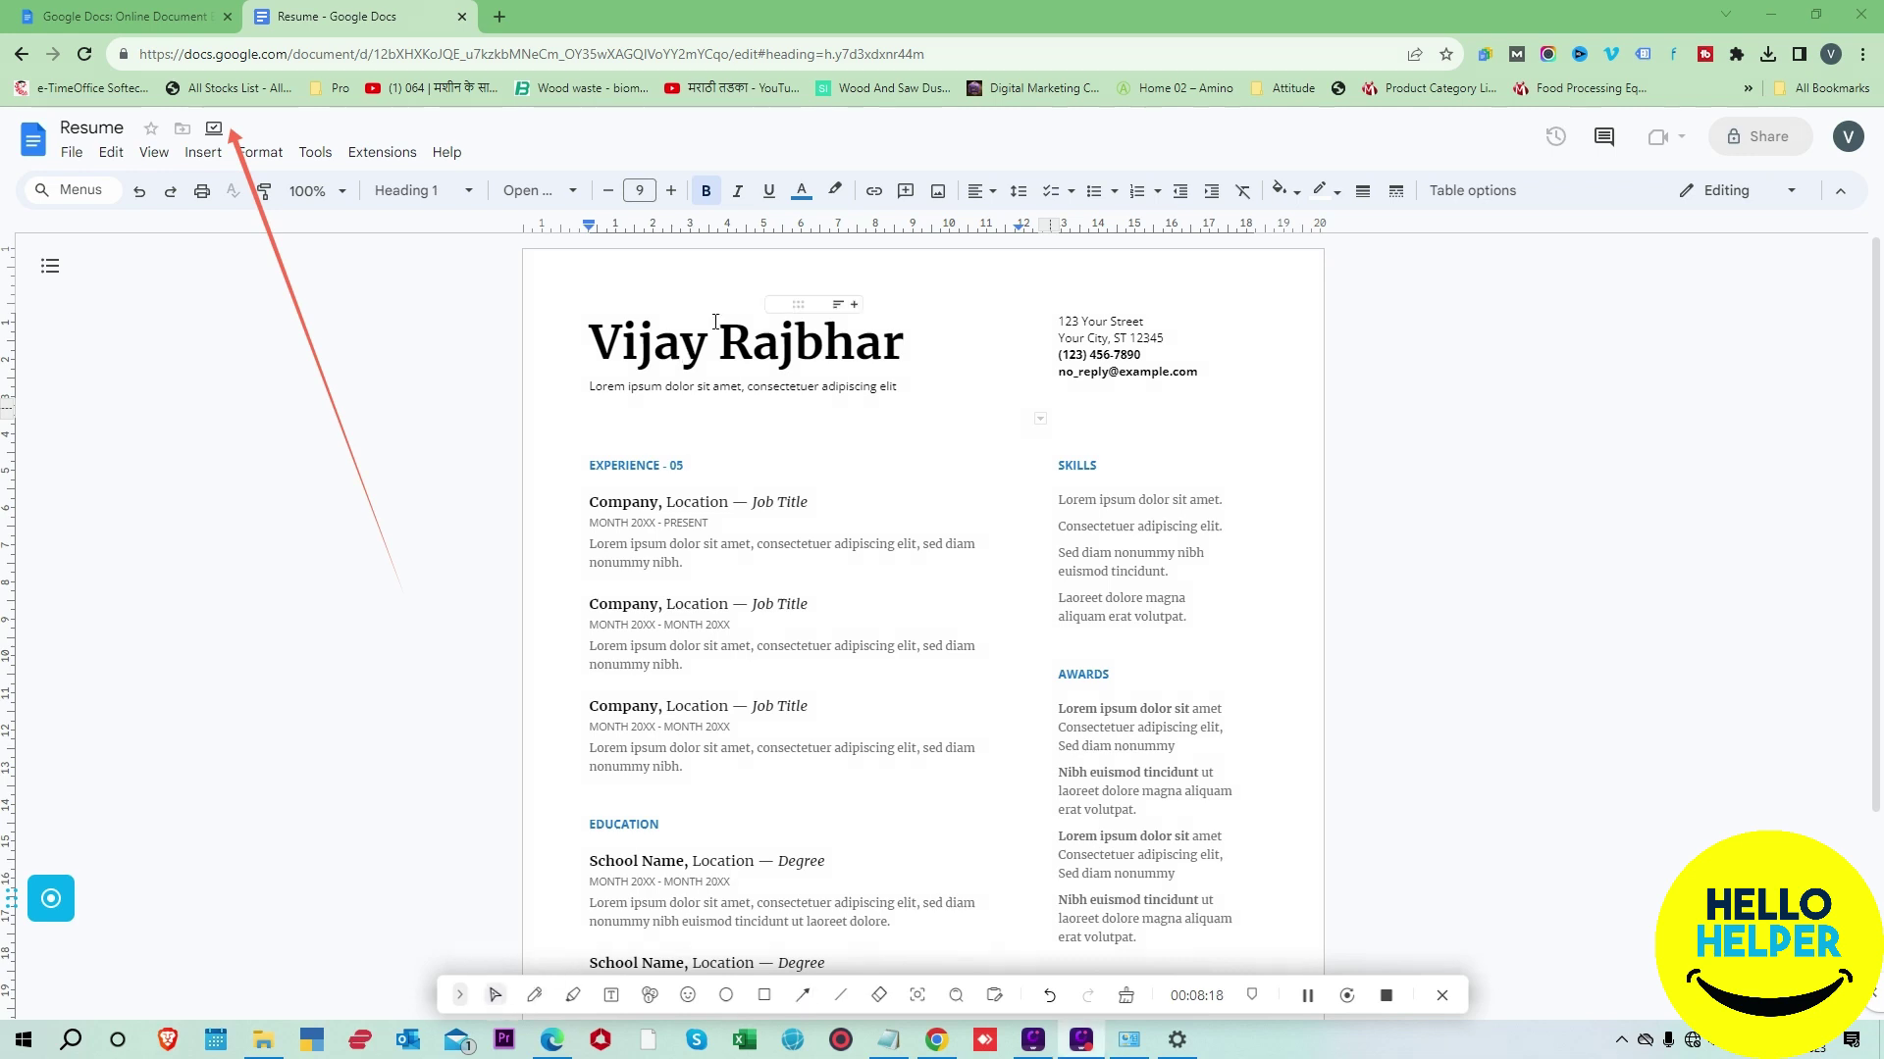
Step: Type a dash after the title name, then delete the stray dash
{"action": "left_click", "coordinate": [908, 344]}
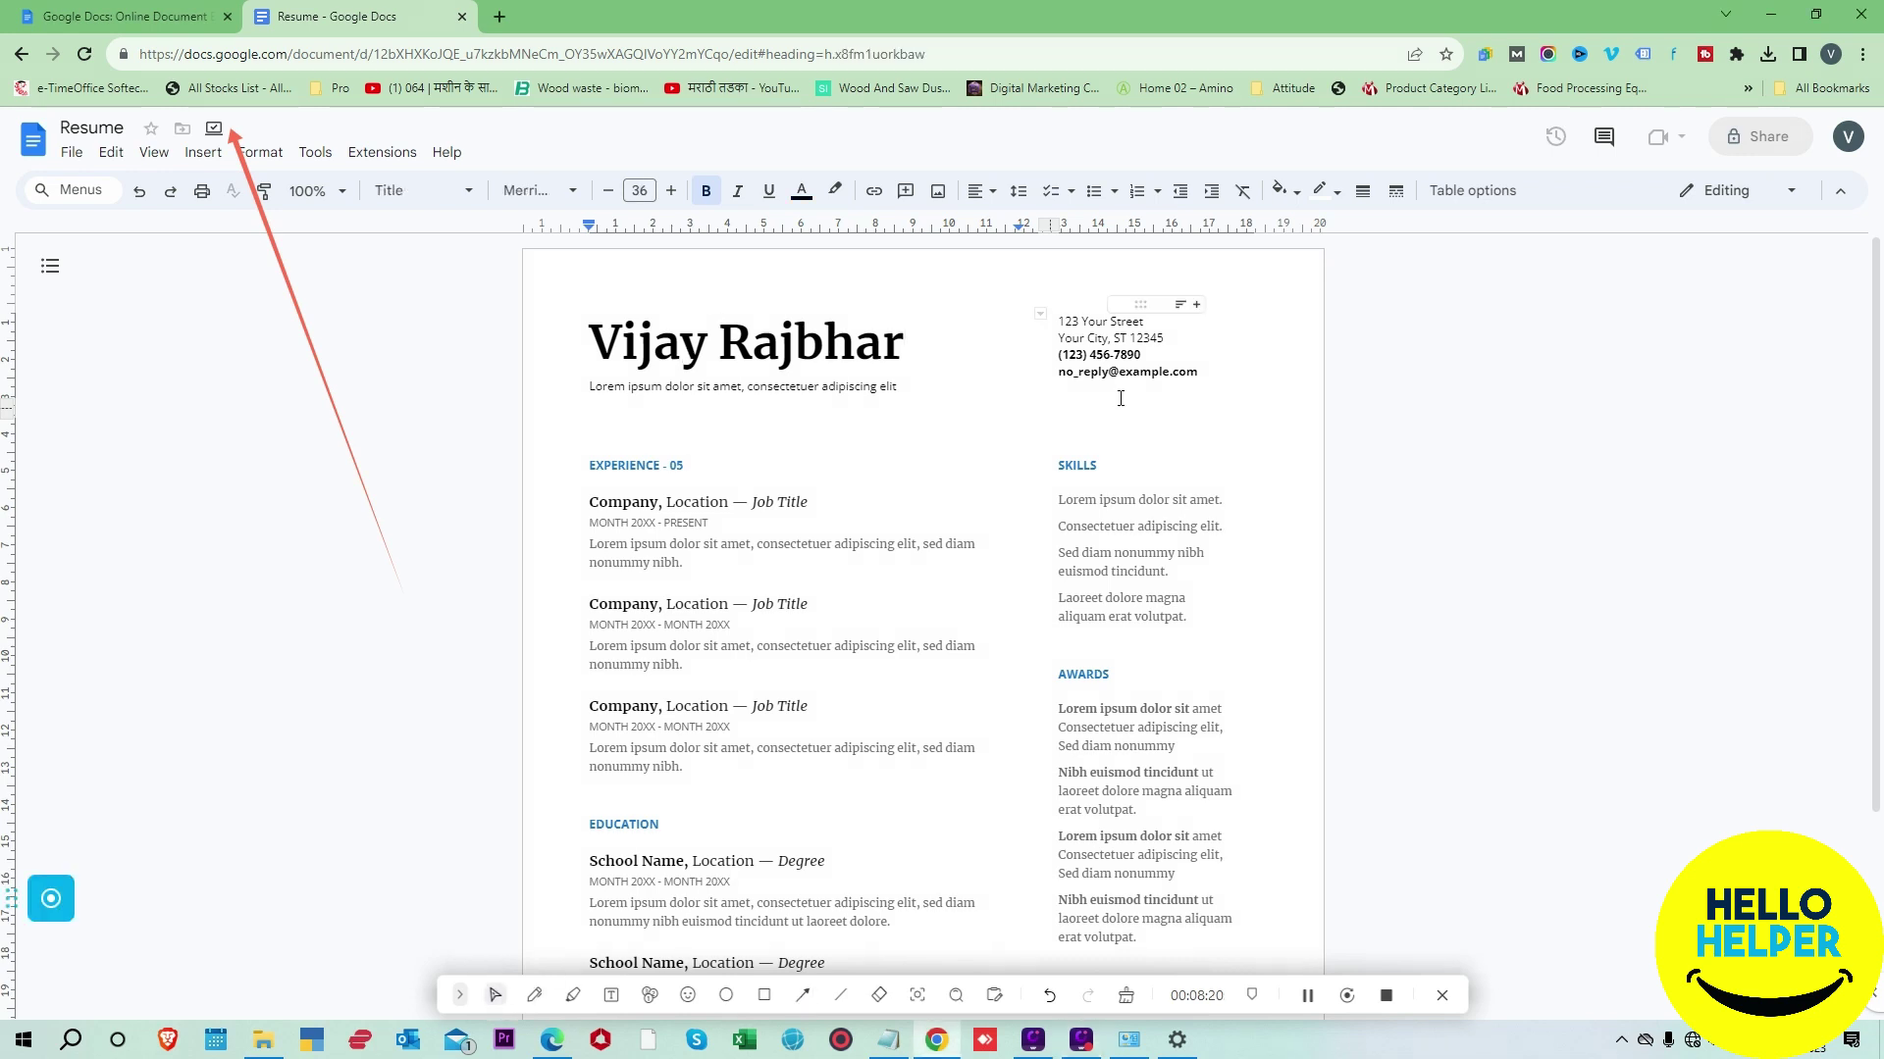
{"action": "type", "text": "-"}
{"action": "key", "text": "BackSpace"}
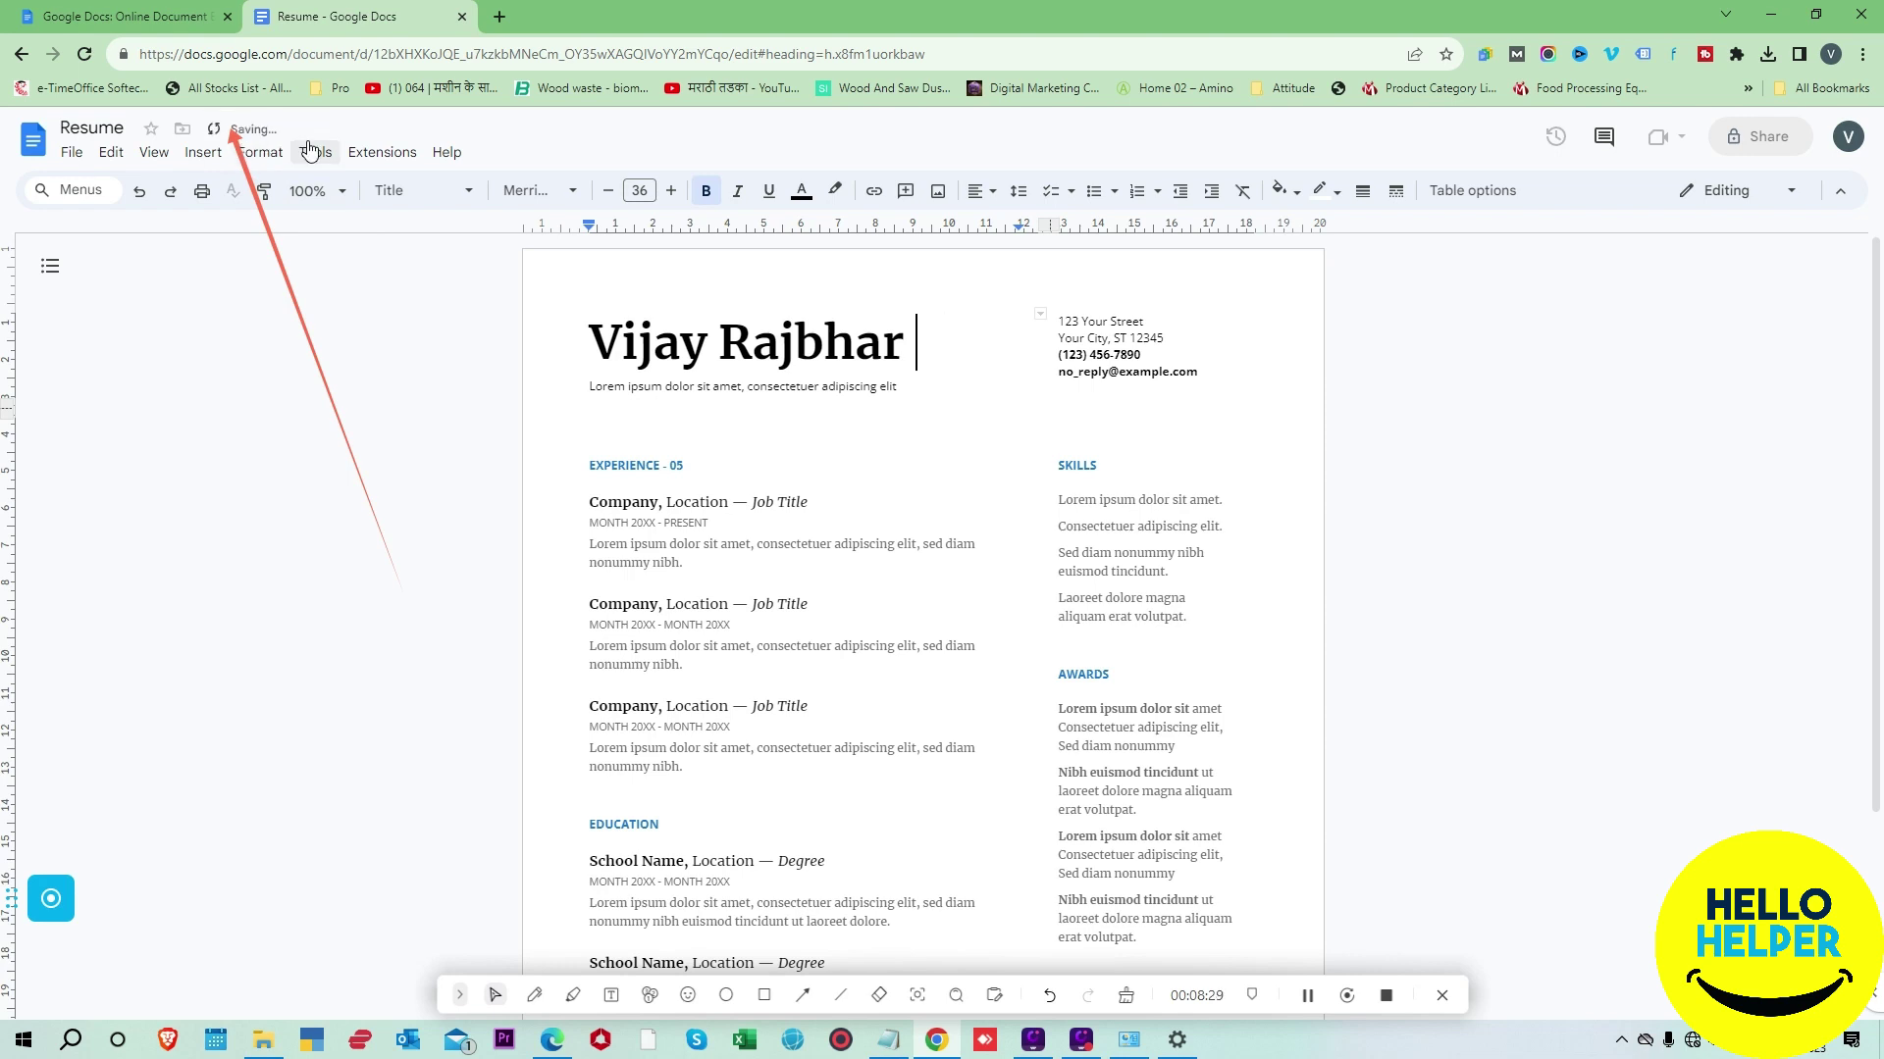